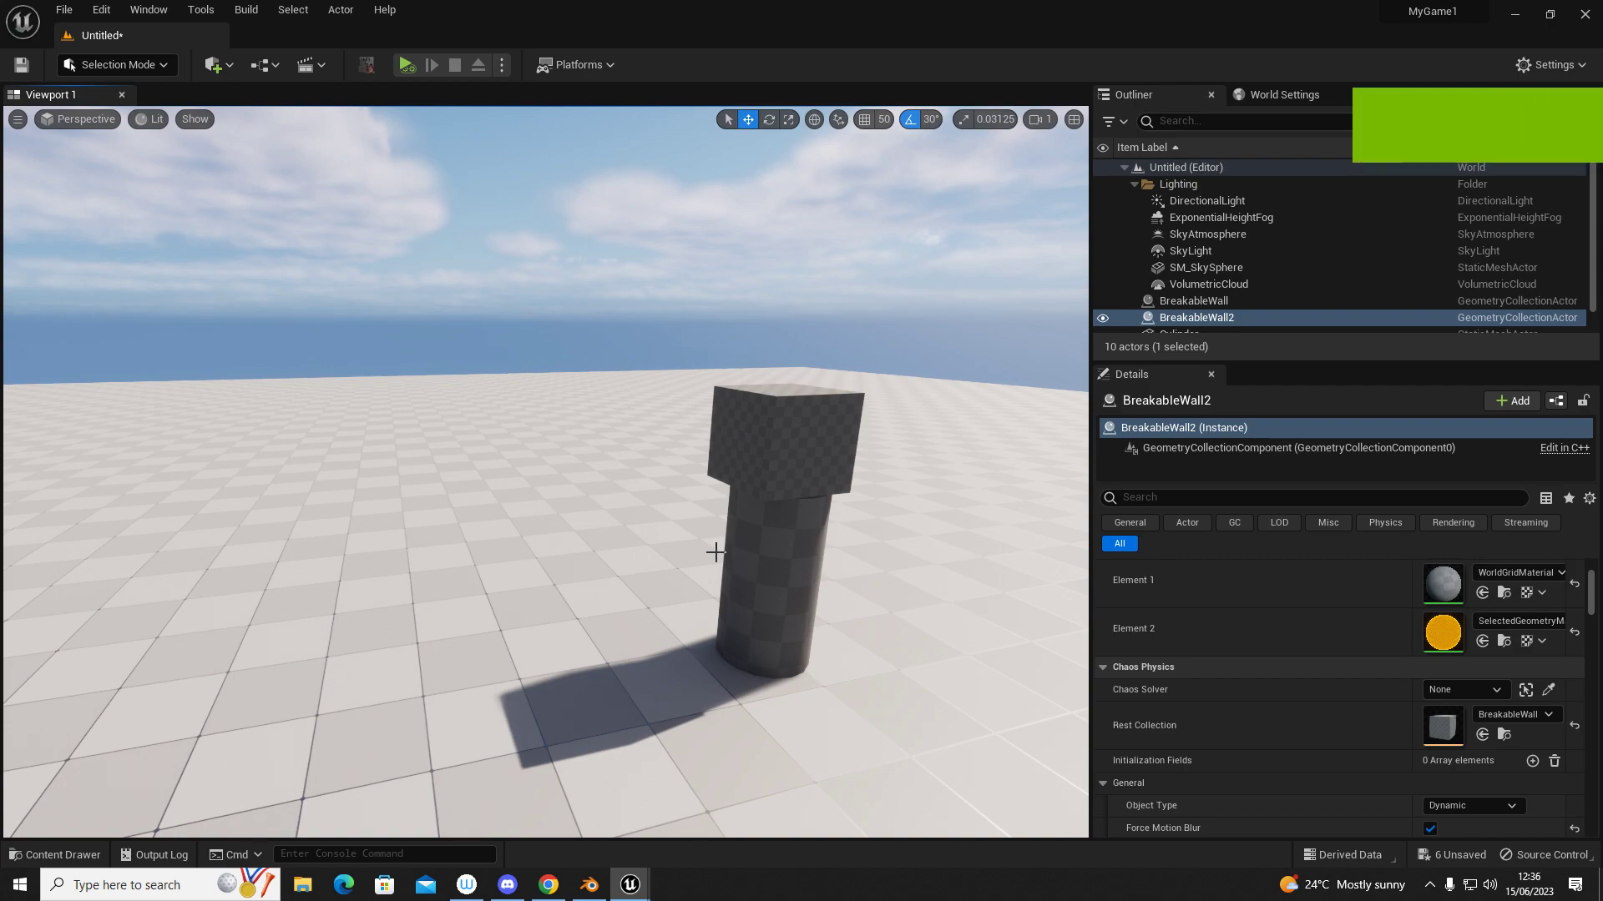
Play the level to preview the breakable blocks shattering on the cylinder, stop the simulation, and close the Message Log
click(404, 65)
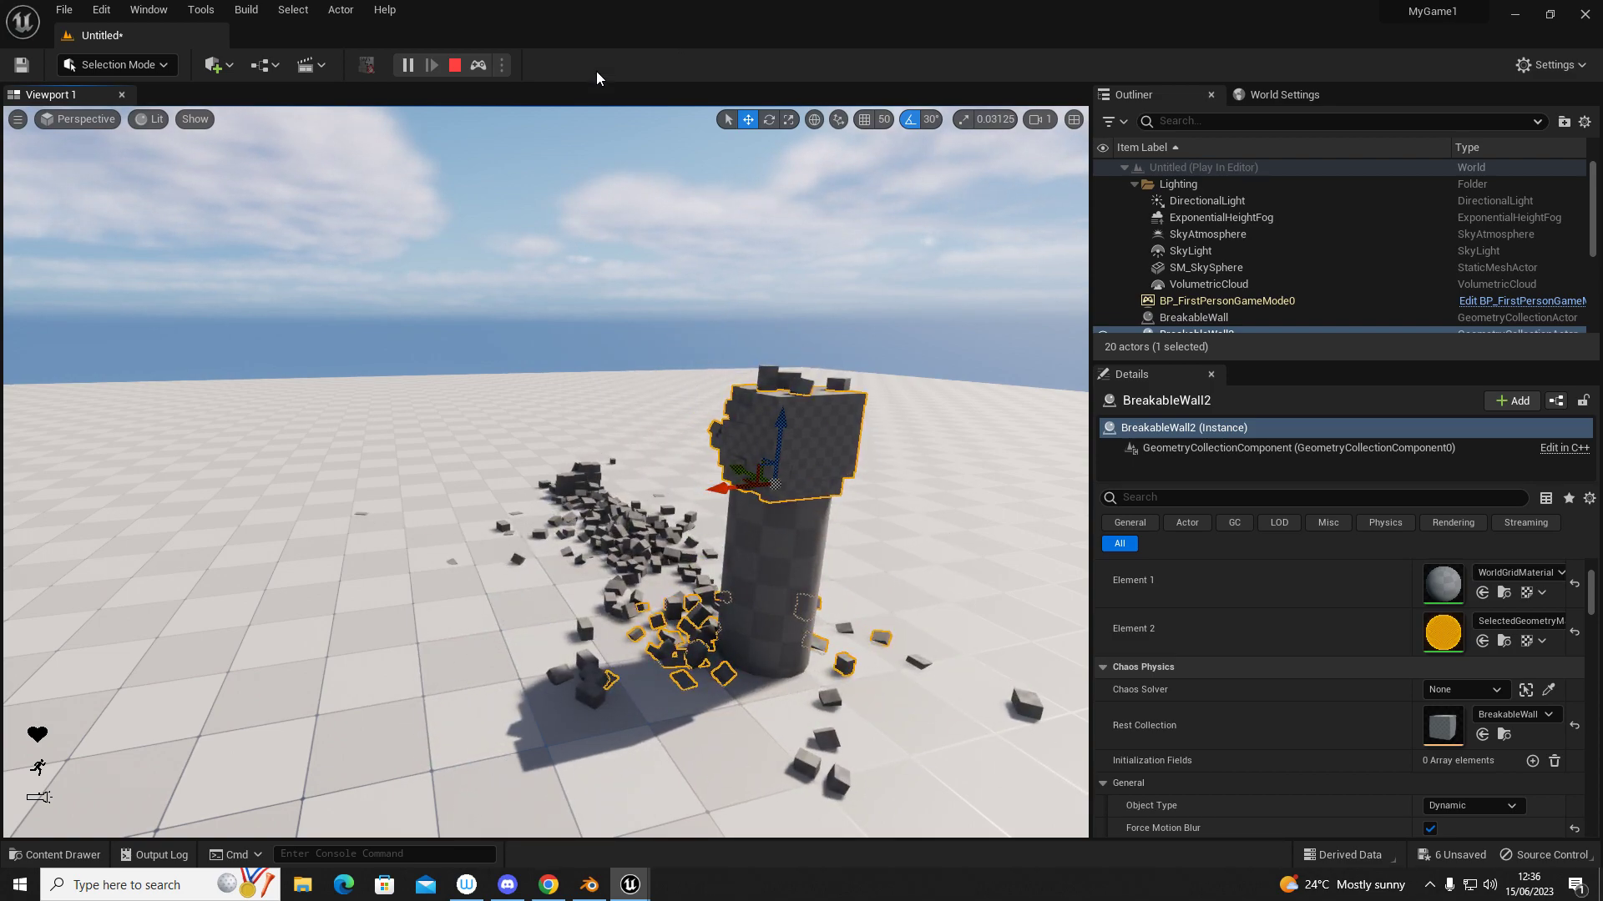
click(456, 66)
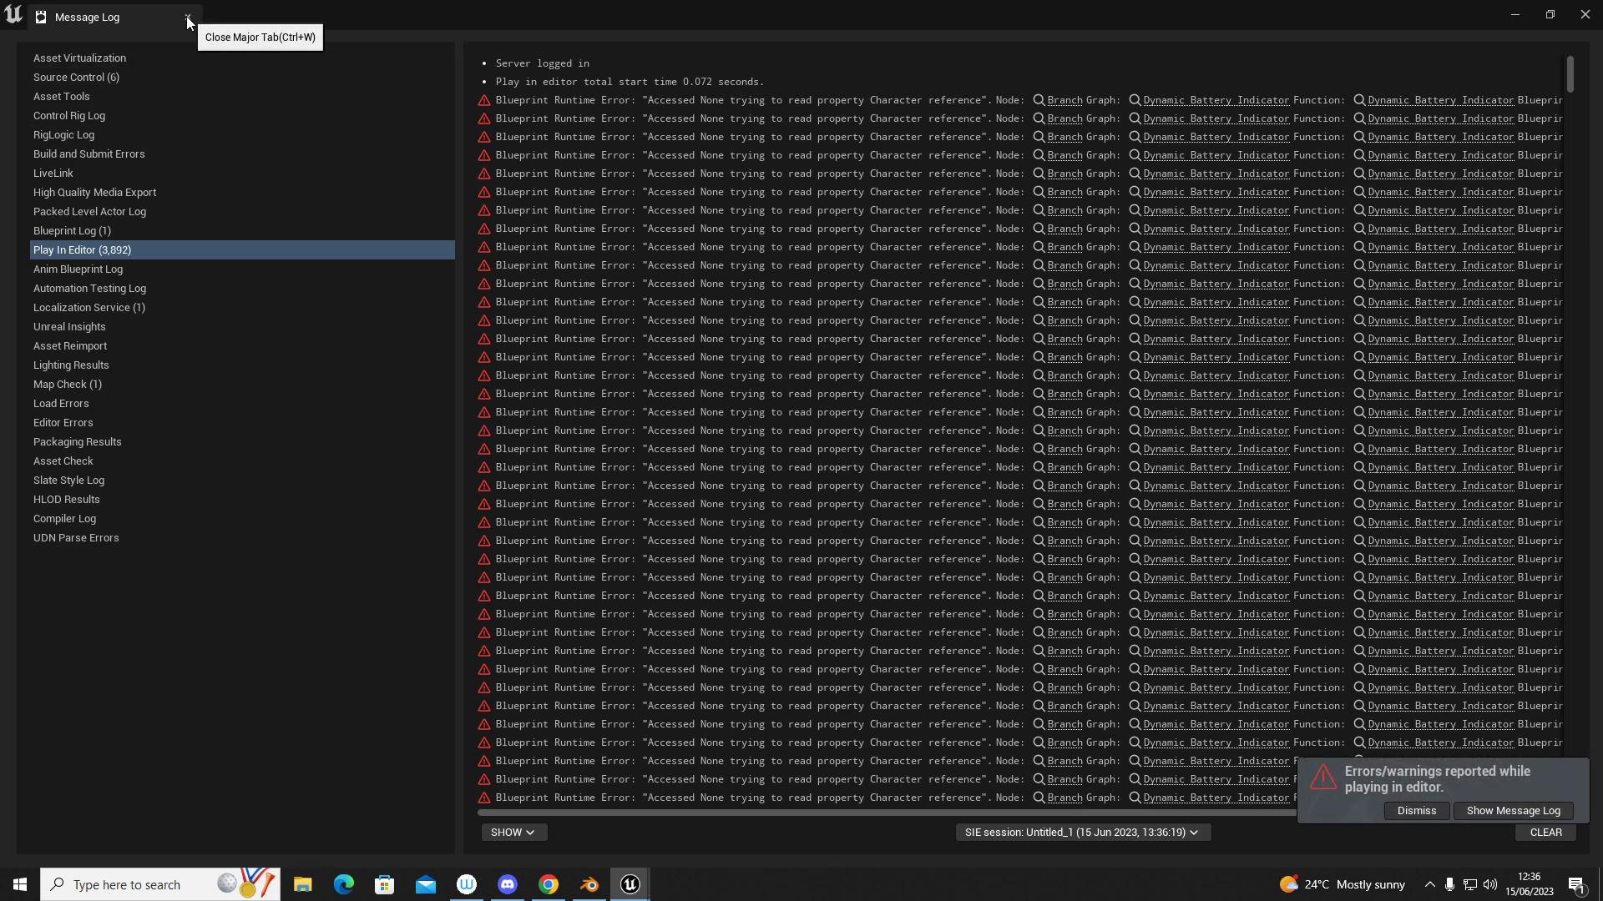
click(188, 17)
Delete both breakable wall blocks, the one above the cylinder and the one in the sky
right_drag(606, 415, 553, 326)
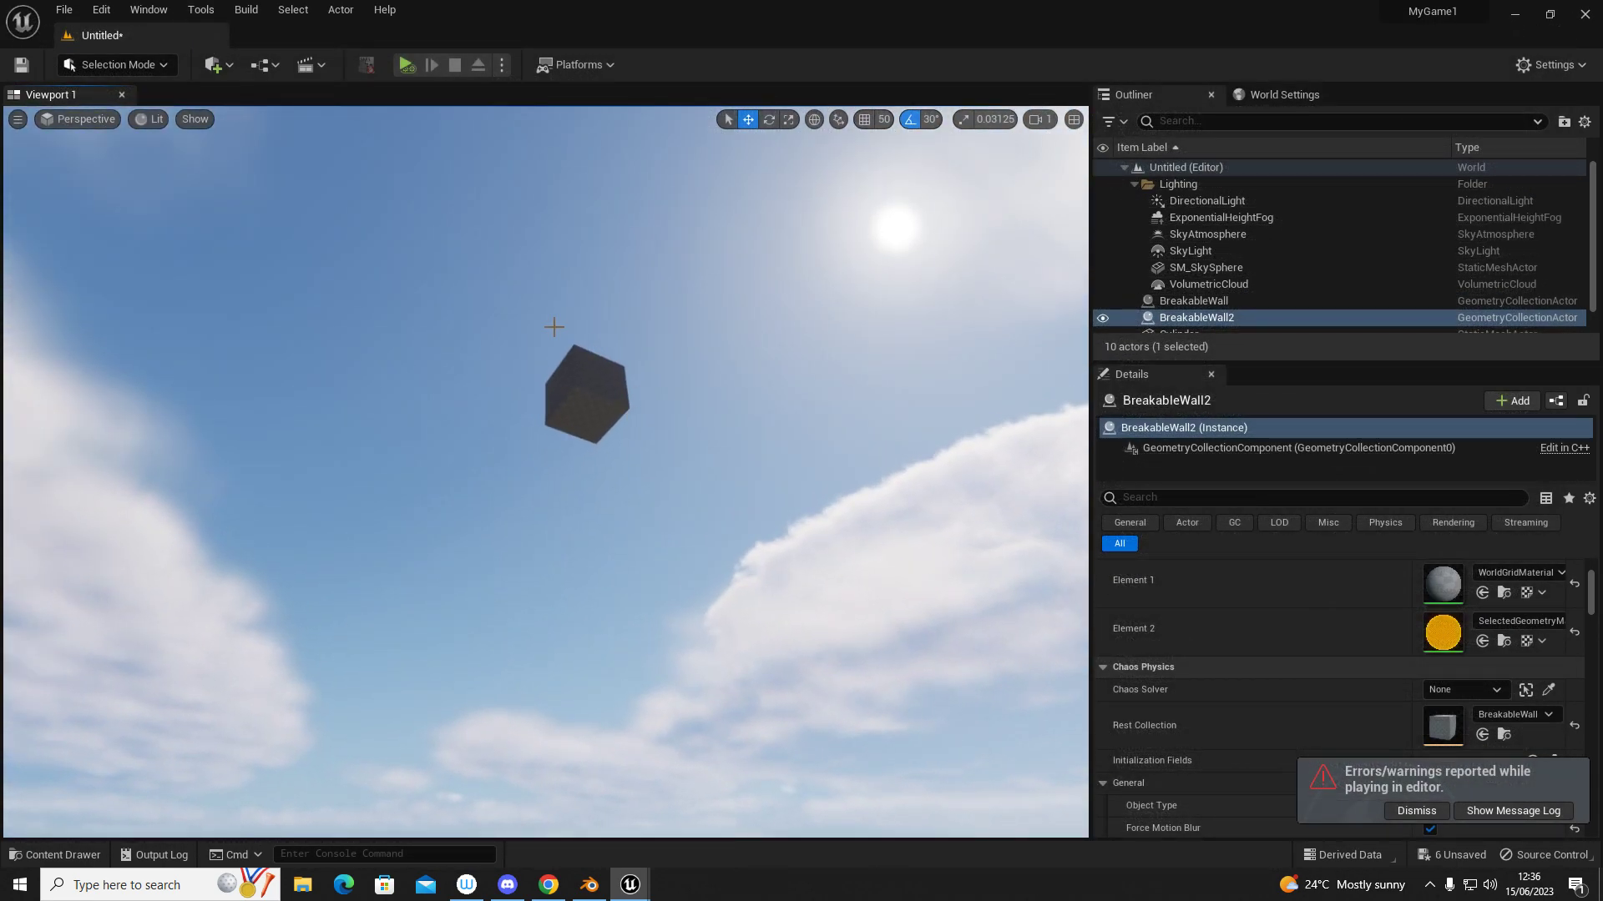
click(111, 66)
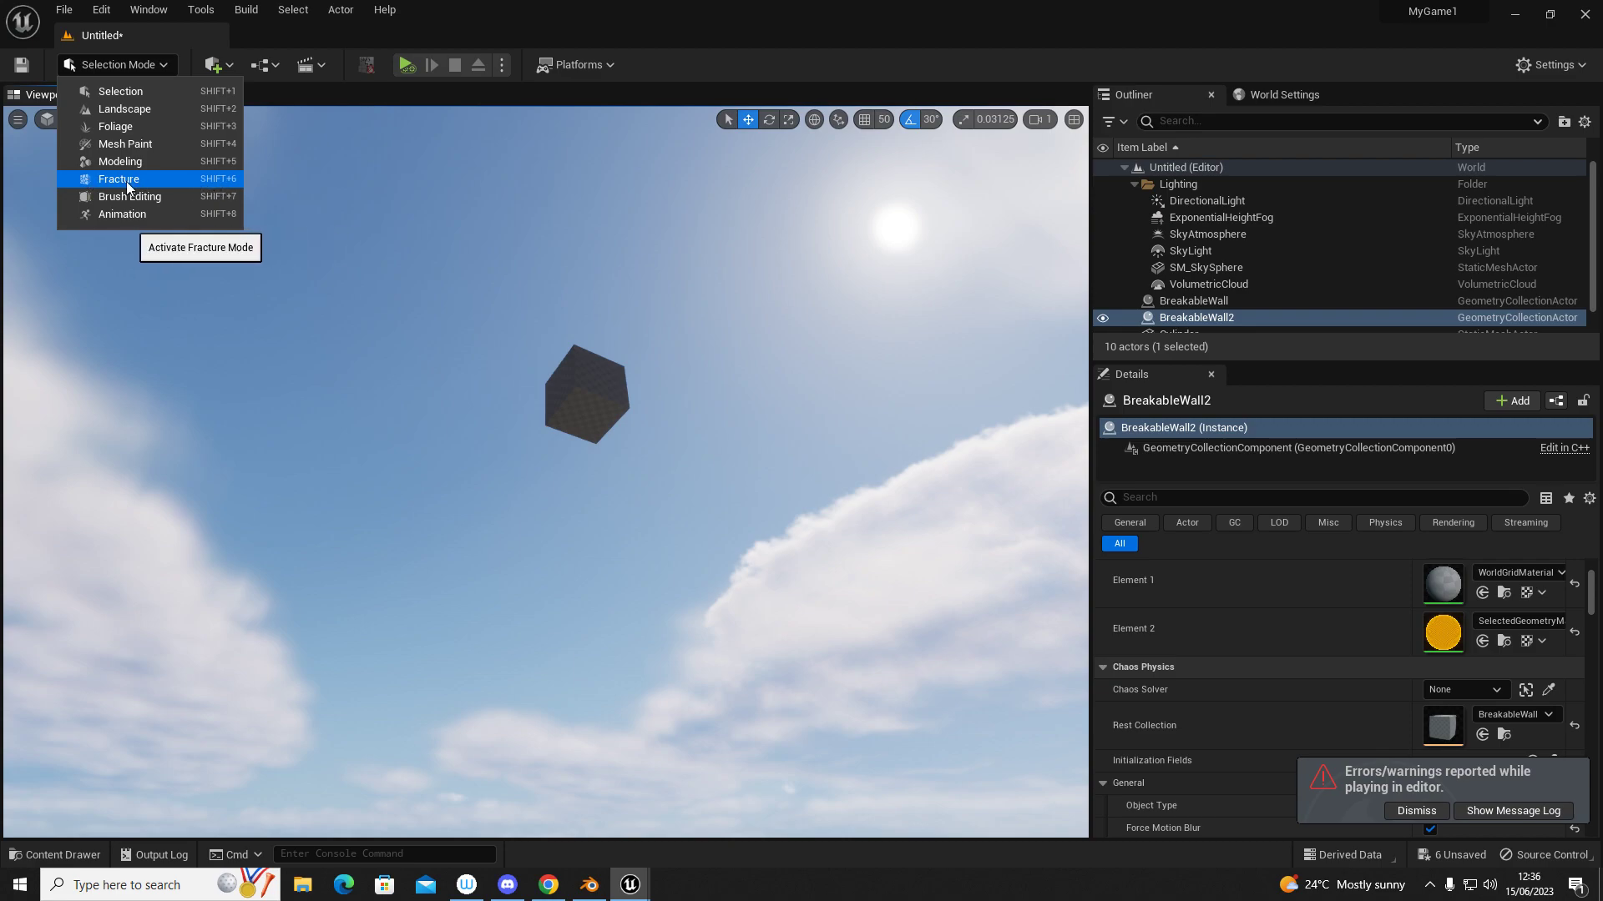
click(555, 33)
right_drag(556, 345, 642, 660)
shift+click(583, 230)
key(Delete)
Delete the cylinder standing on the floor
click(648, 498)
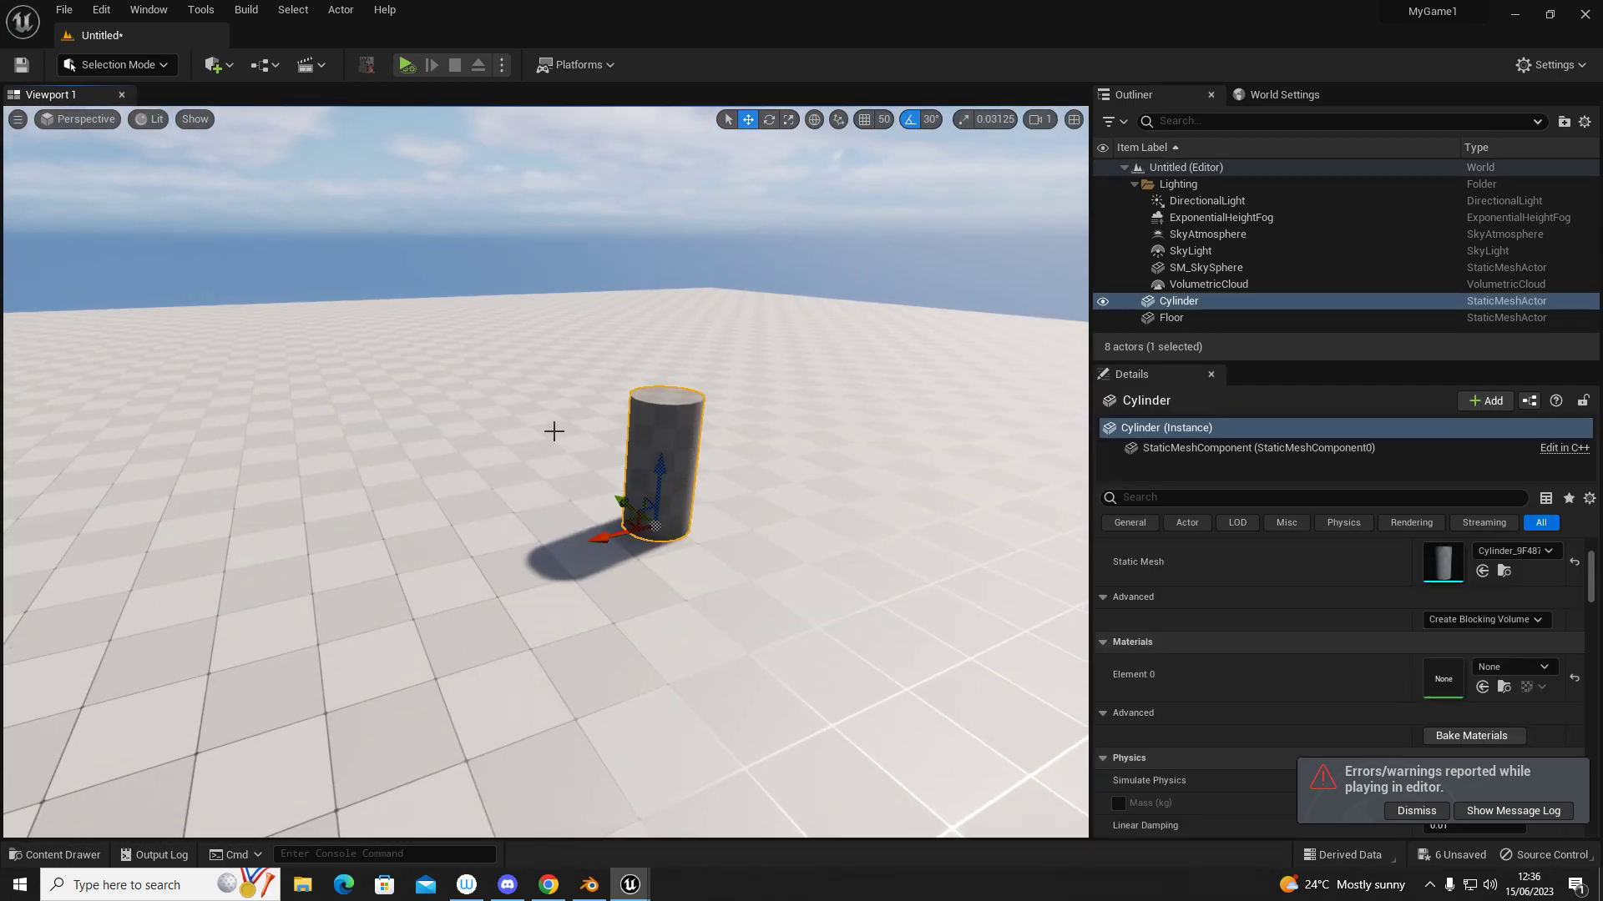
key(w)
right_drag(614, 421, 614, 421)
key(d)
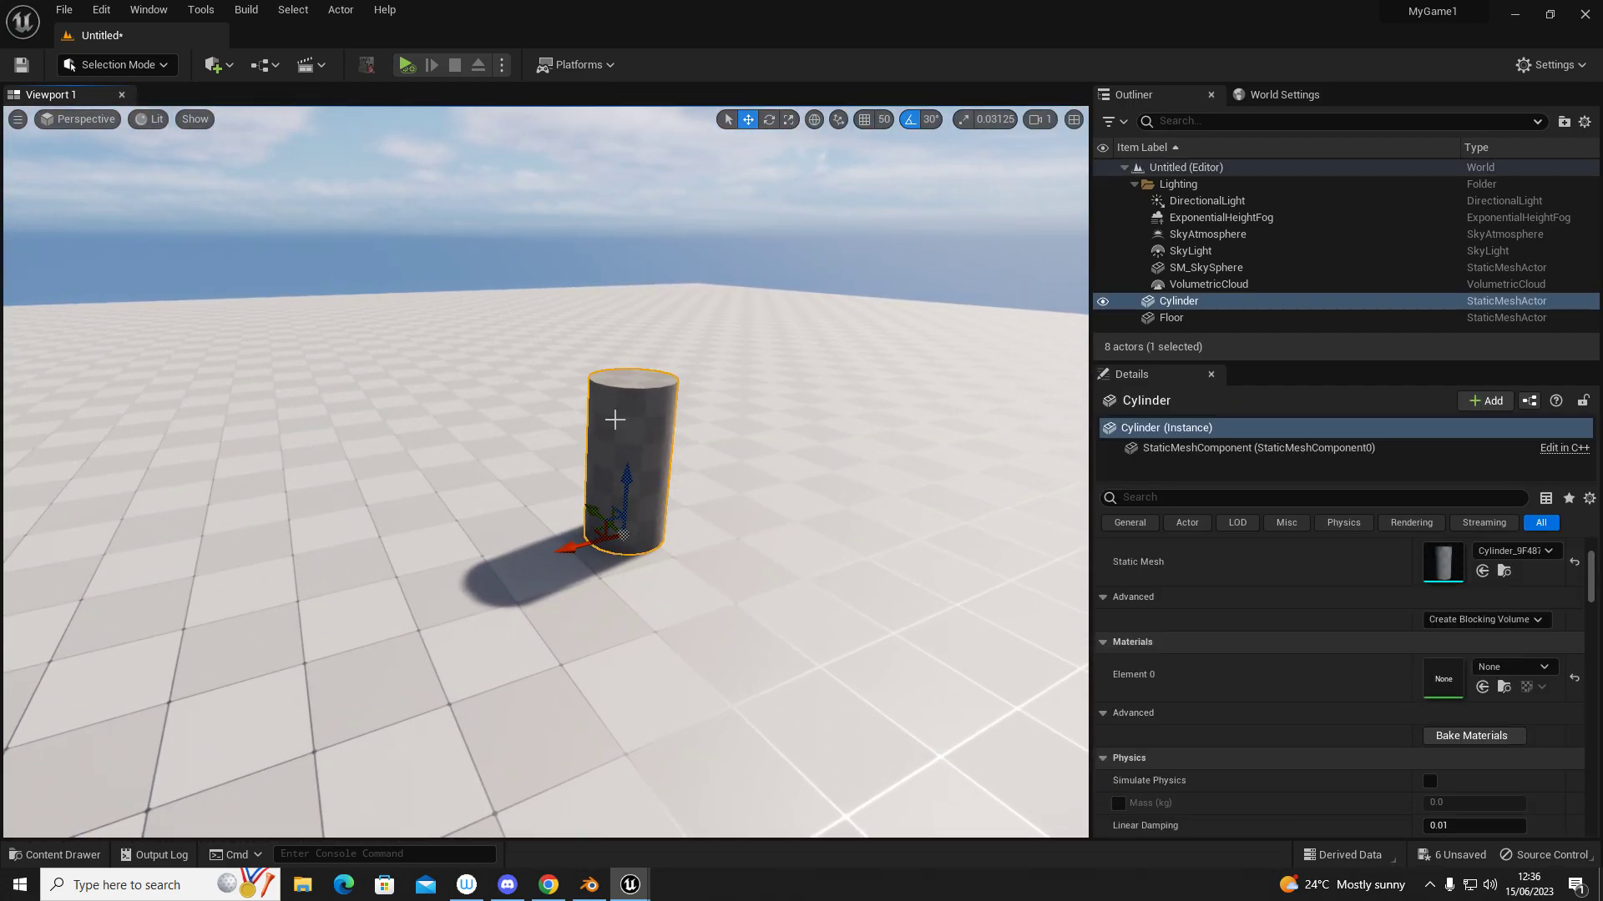
key(Delete)
click(860, 508)
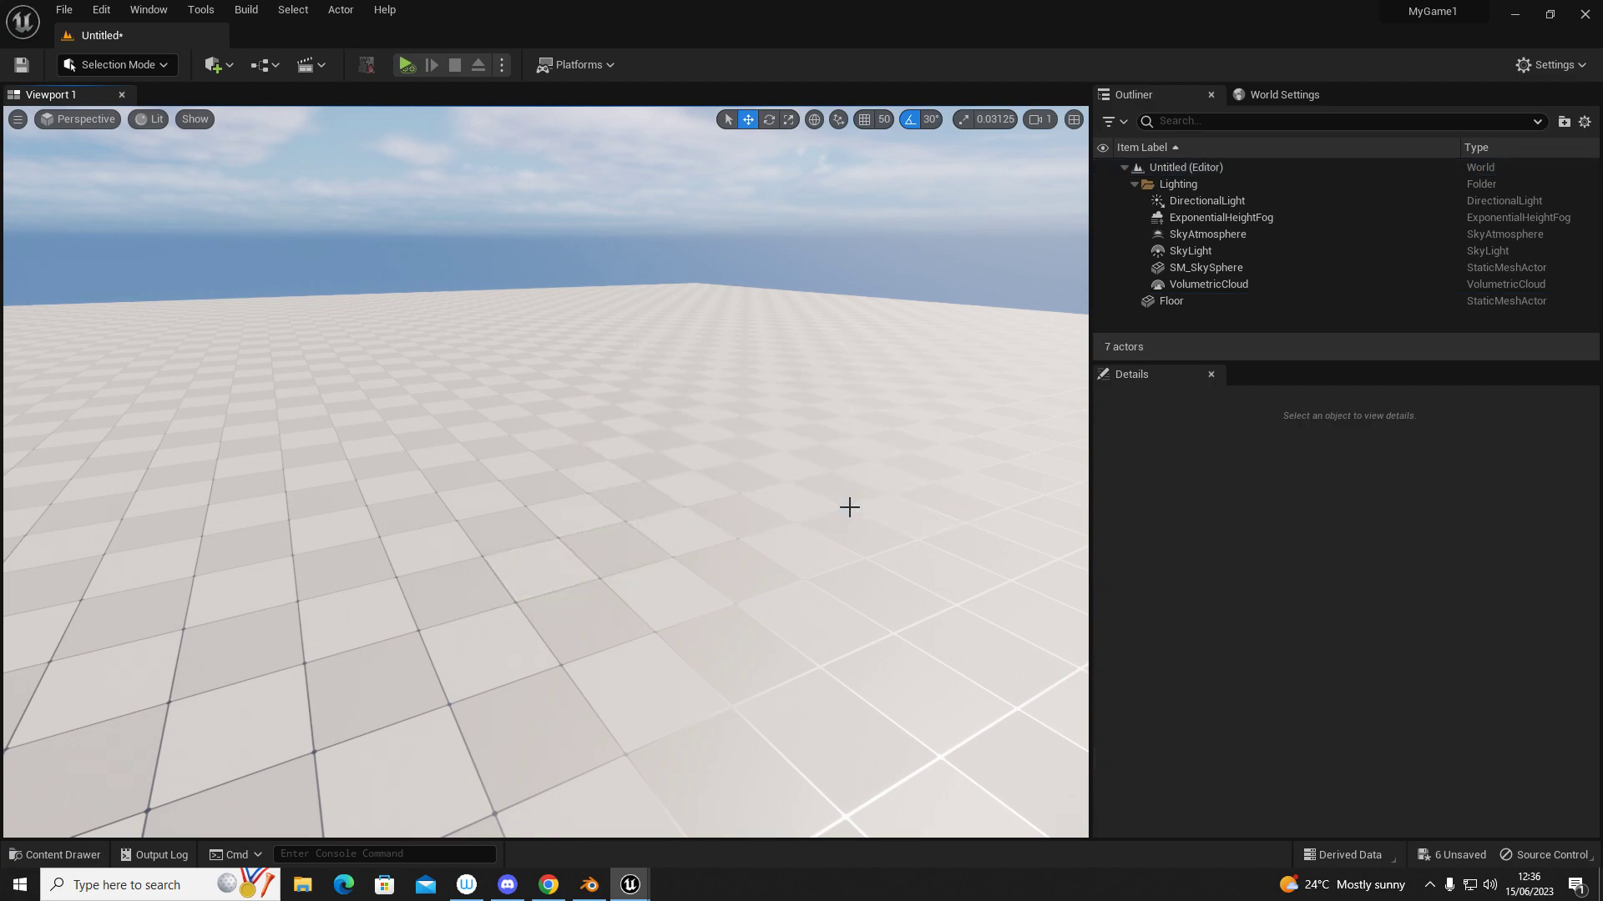
Switch to Modeling mode and create a 100 × 100 × 100 static mesh box on the floor
click(135, 67)
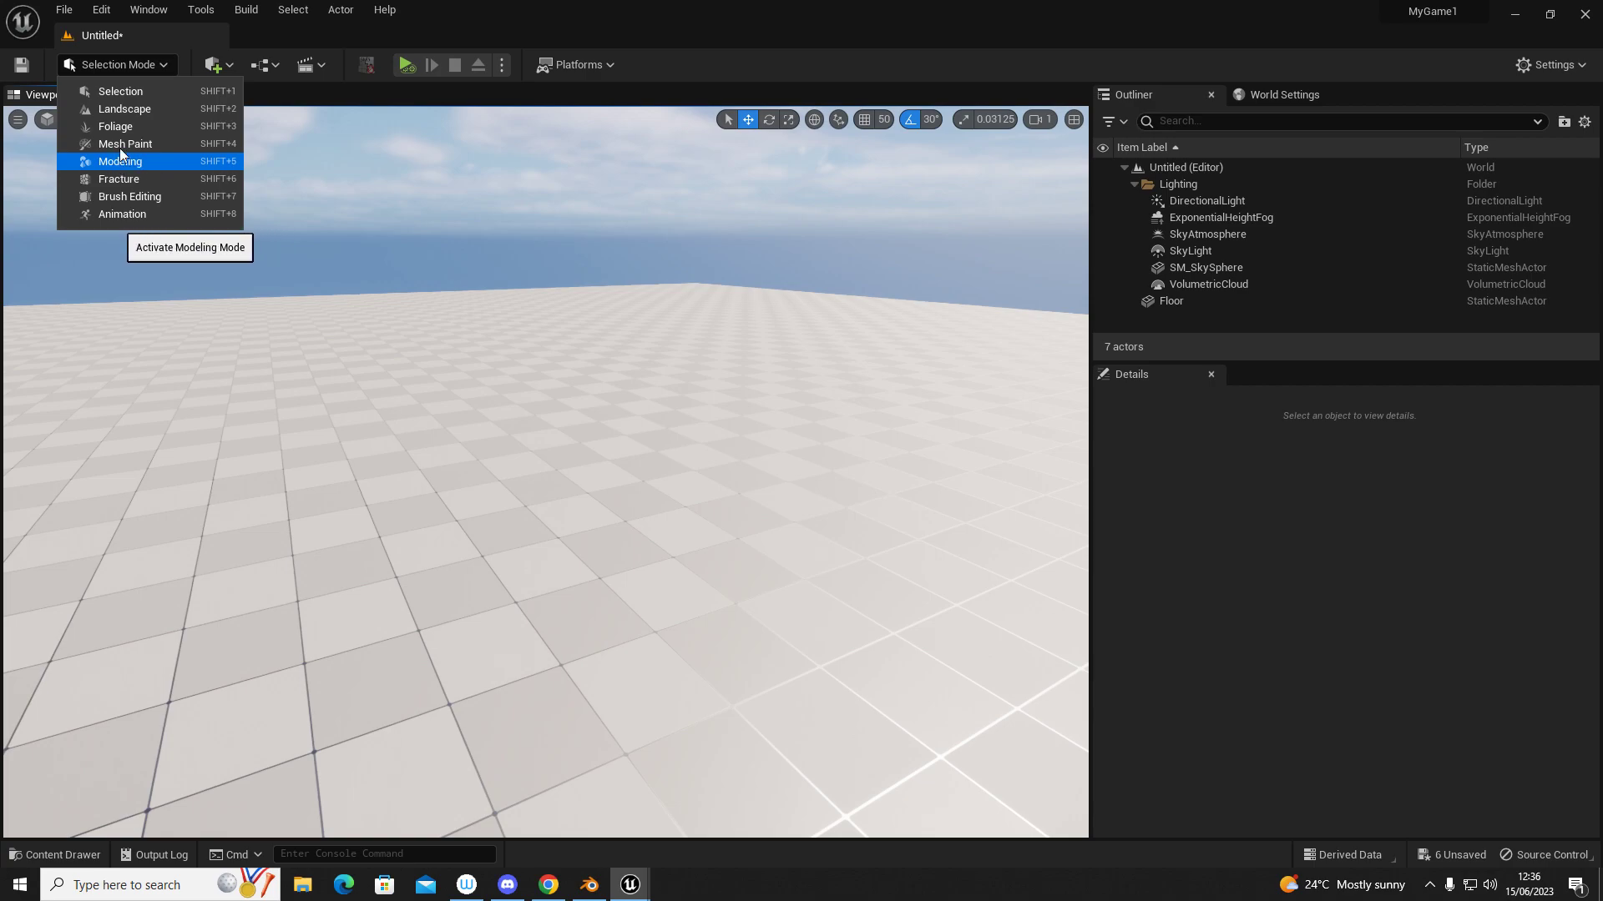
click(139, 72)
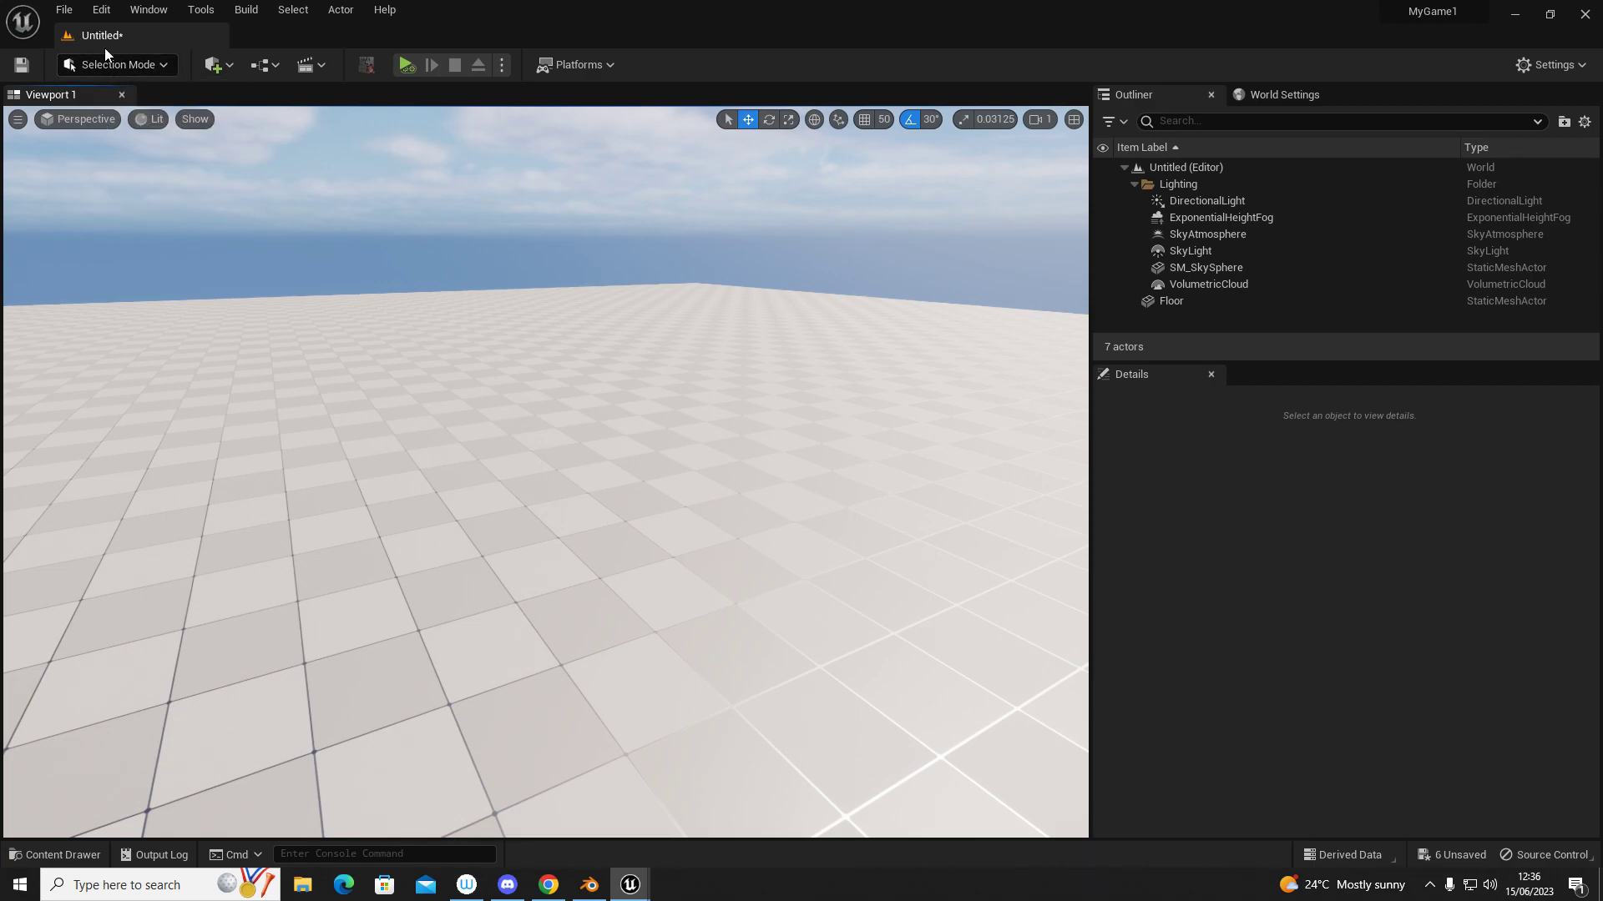
click(106, 65)
click(117, 161)
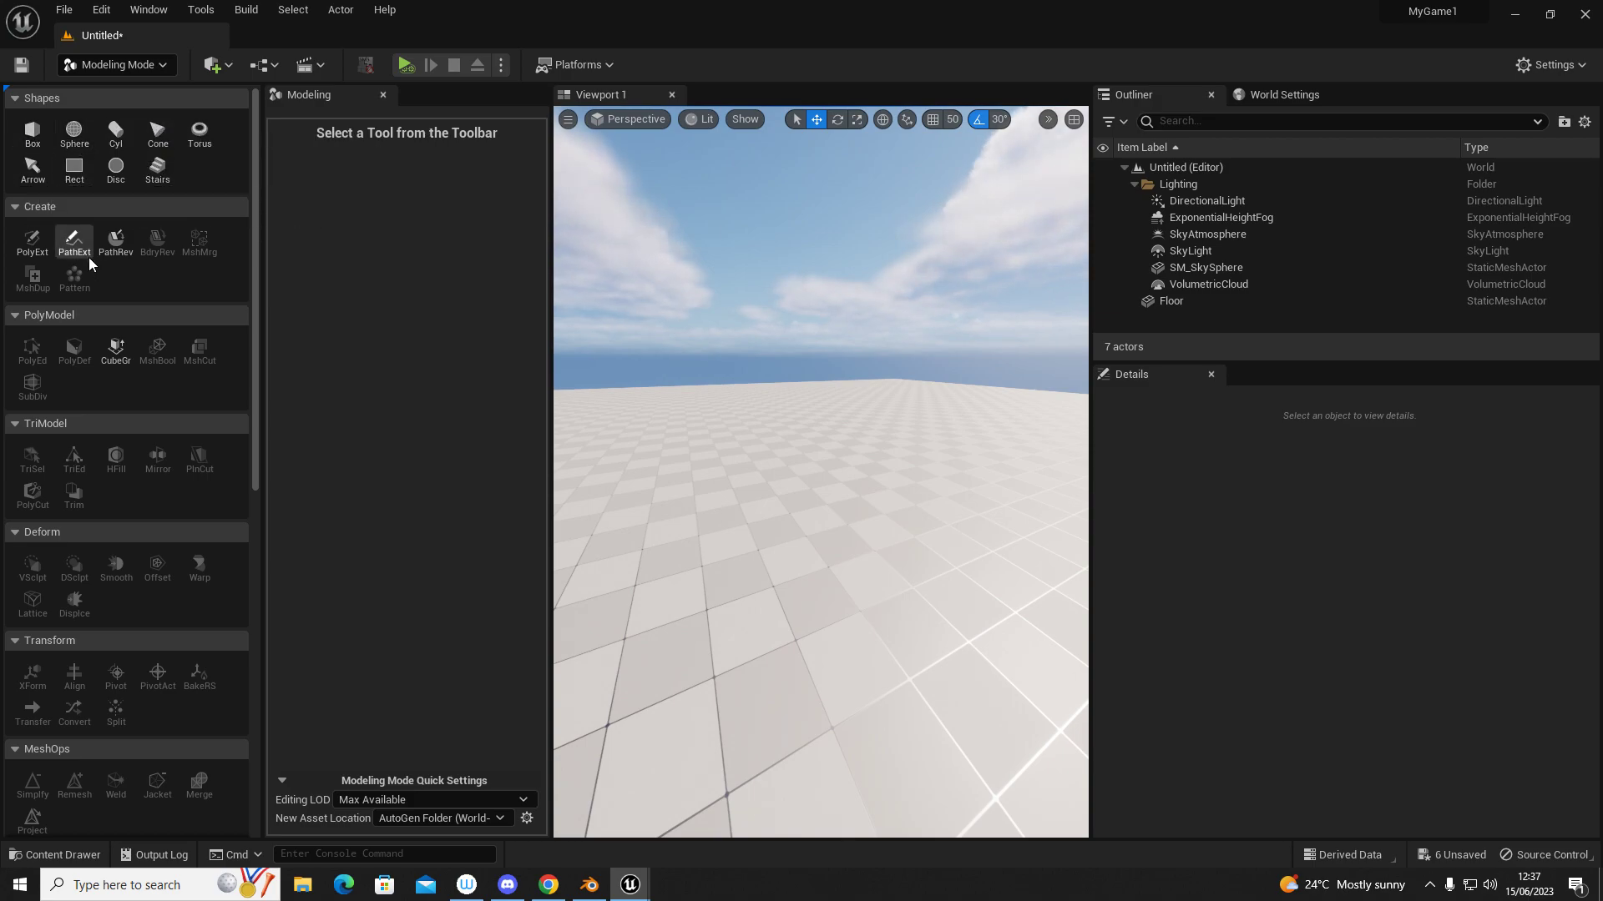
click(31, 132)
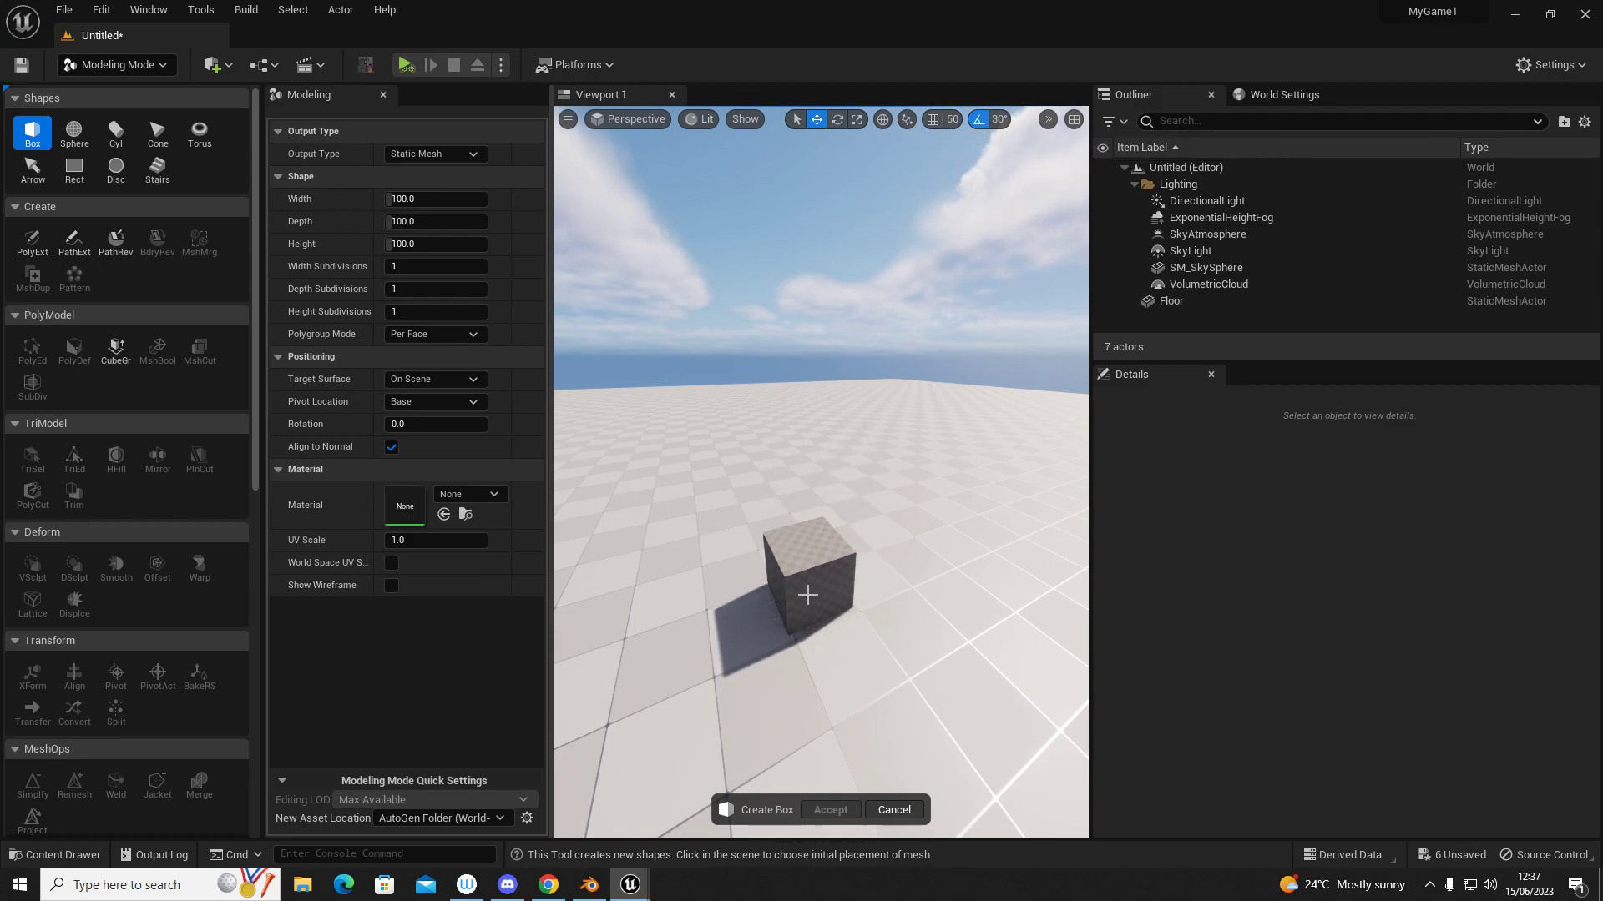
click(811, 599)
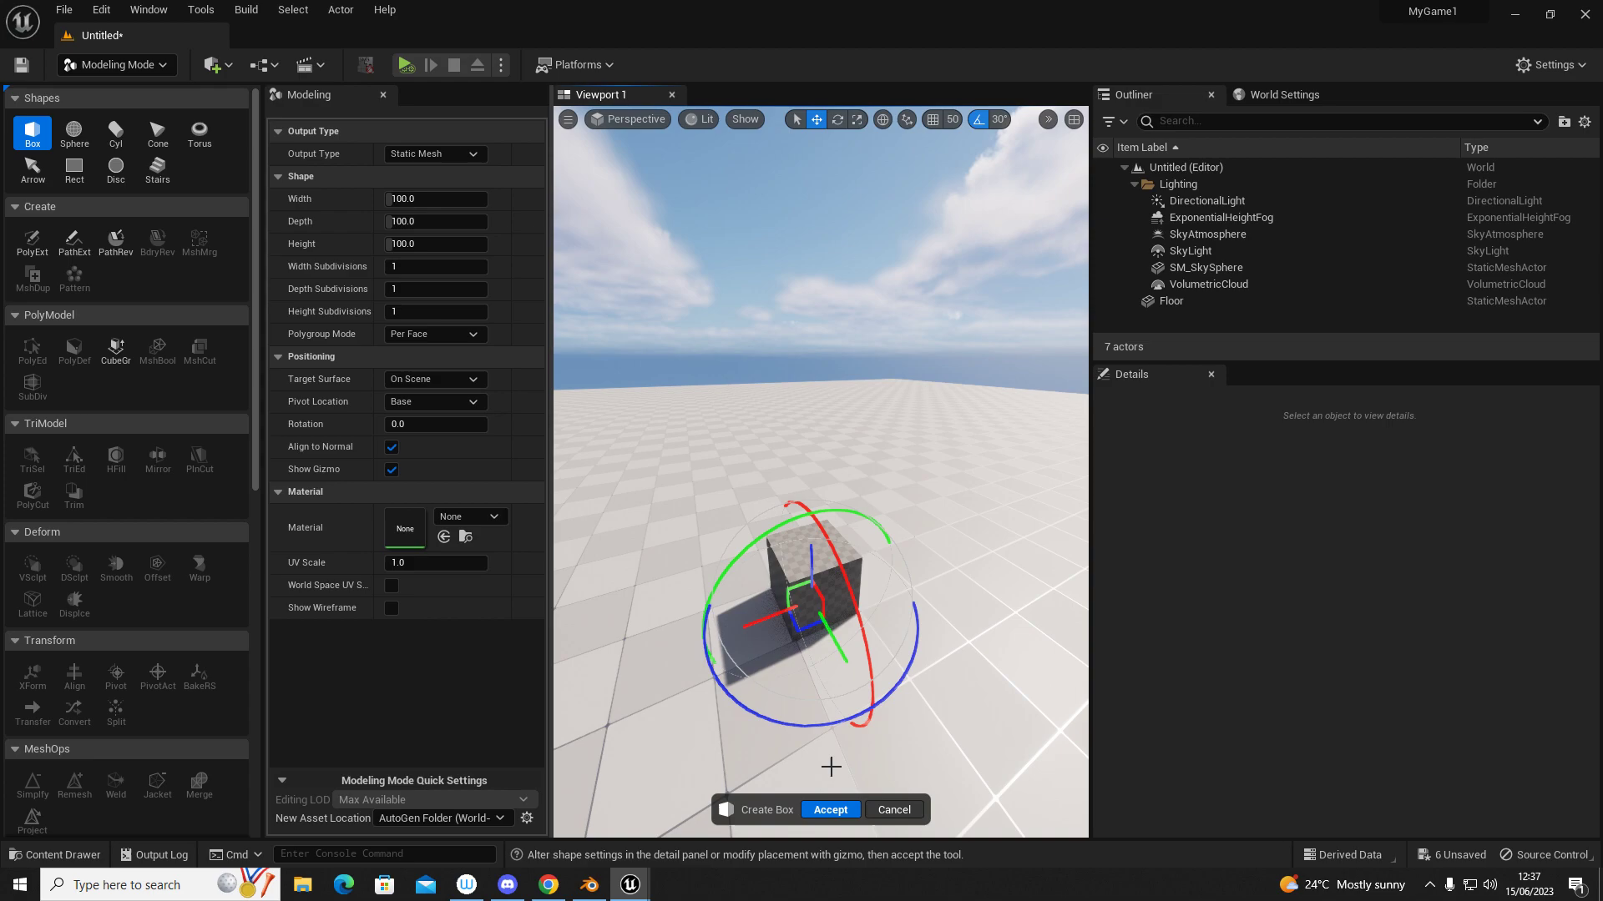
click(830, 810)
Switch to Fracture mode and create a geometry collection named BreakableBlock from the box, with internal materials added
right_drag(850, 687, 902, 617)
key(g)
key(s)
right_drag(854, 535, 853, 519)
key(g)
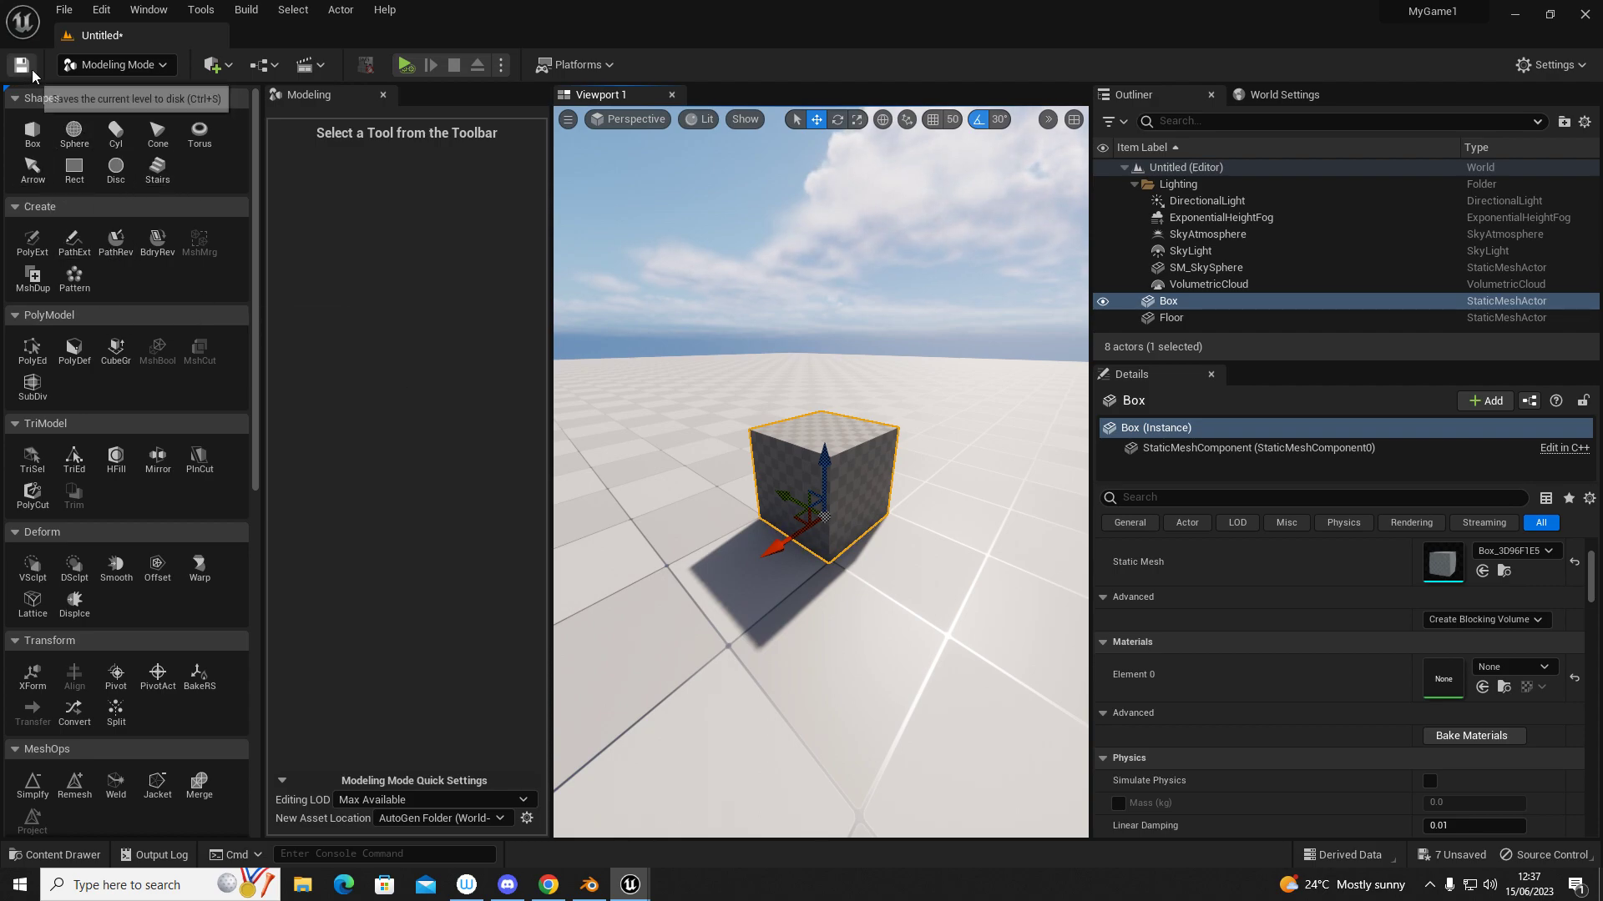
click(94, 63)
click(127, 177)
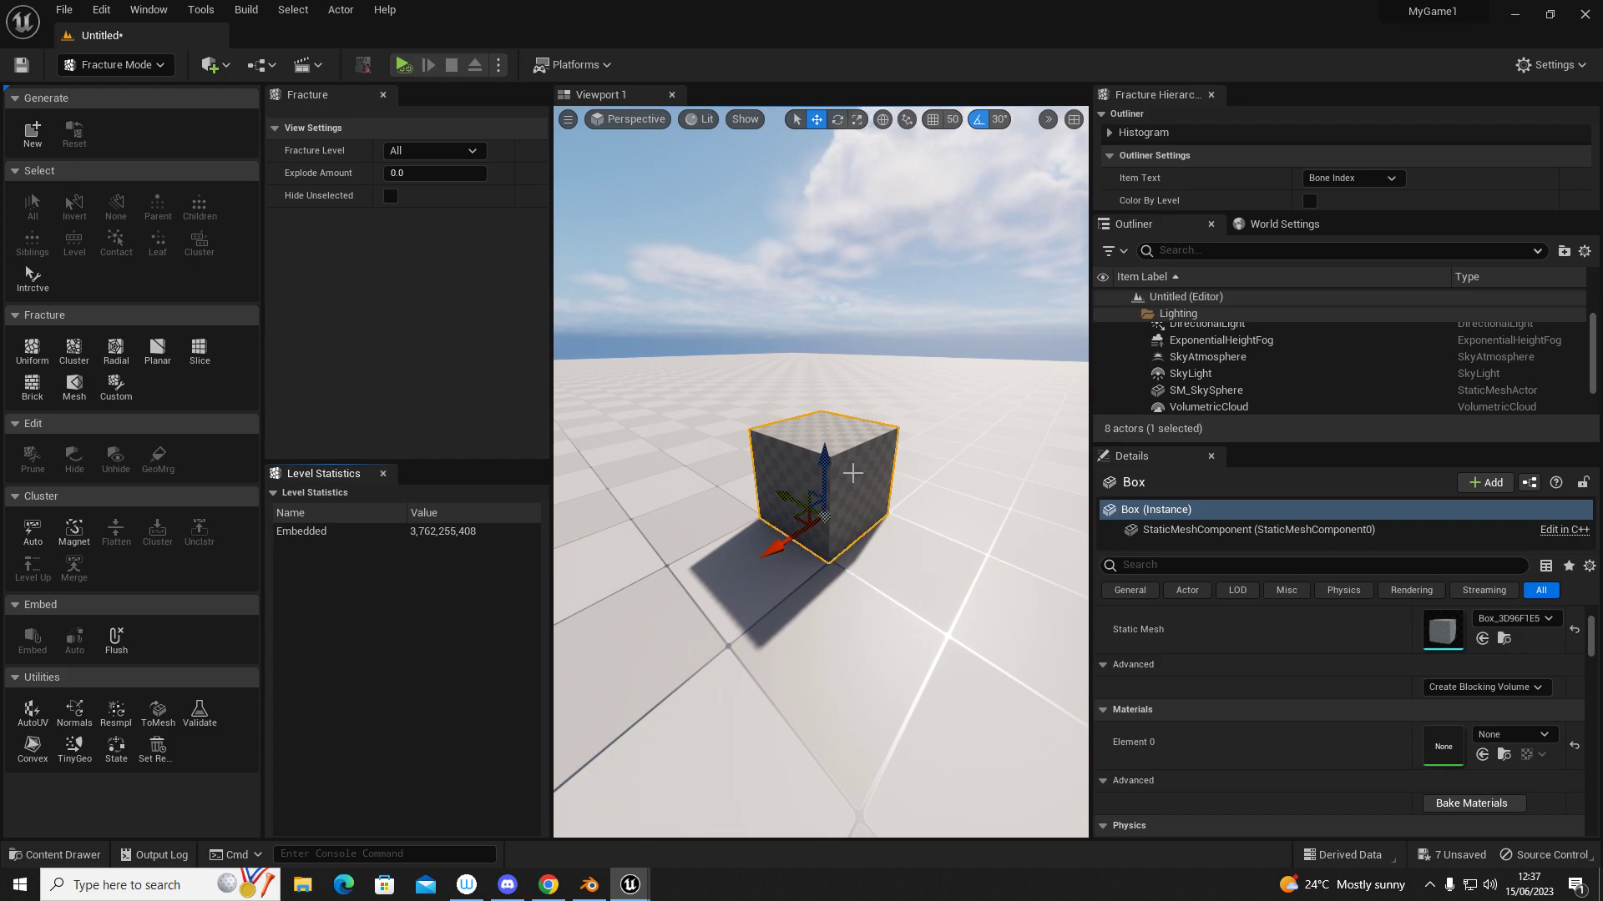
click(34, 147)
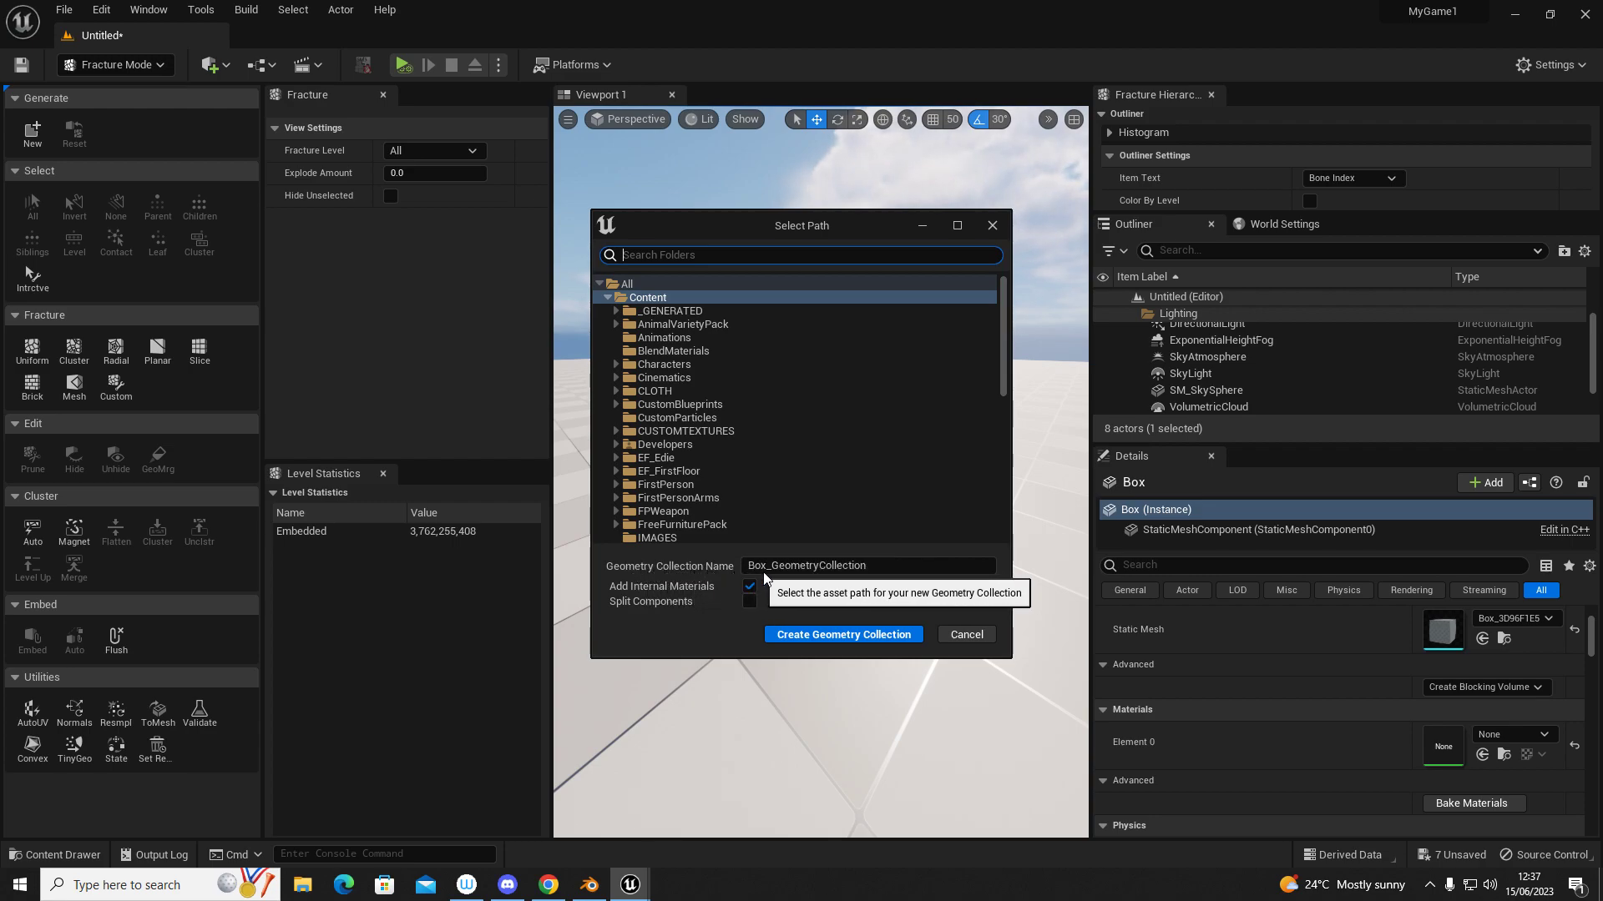
click(898, 567)
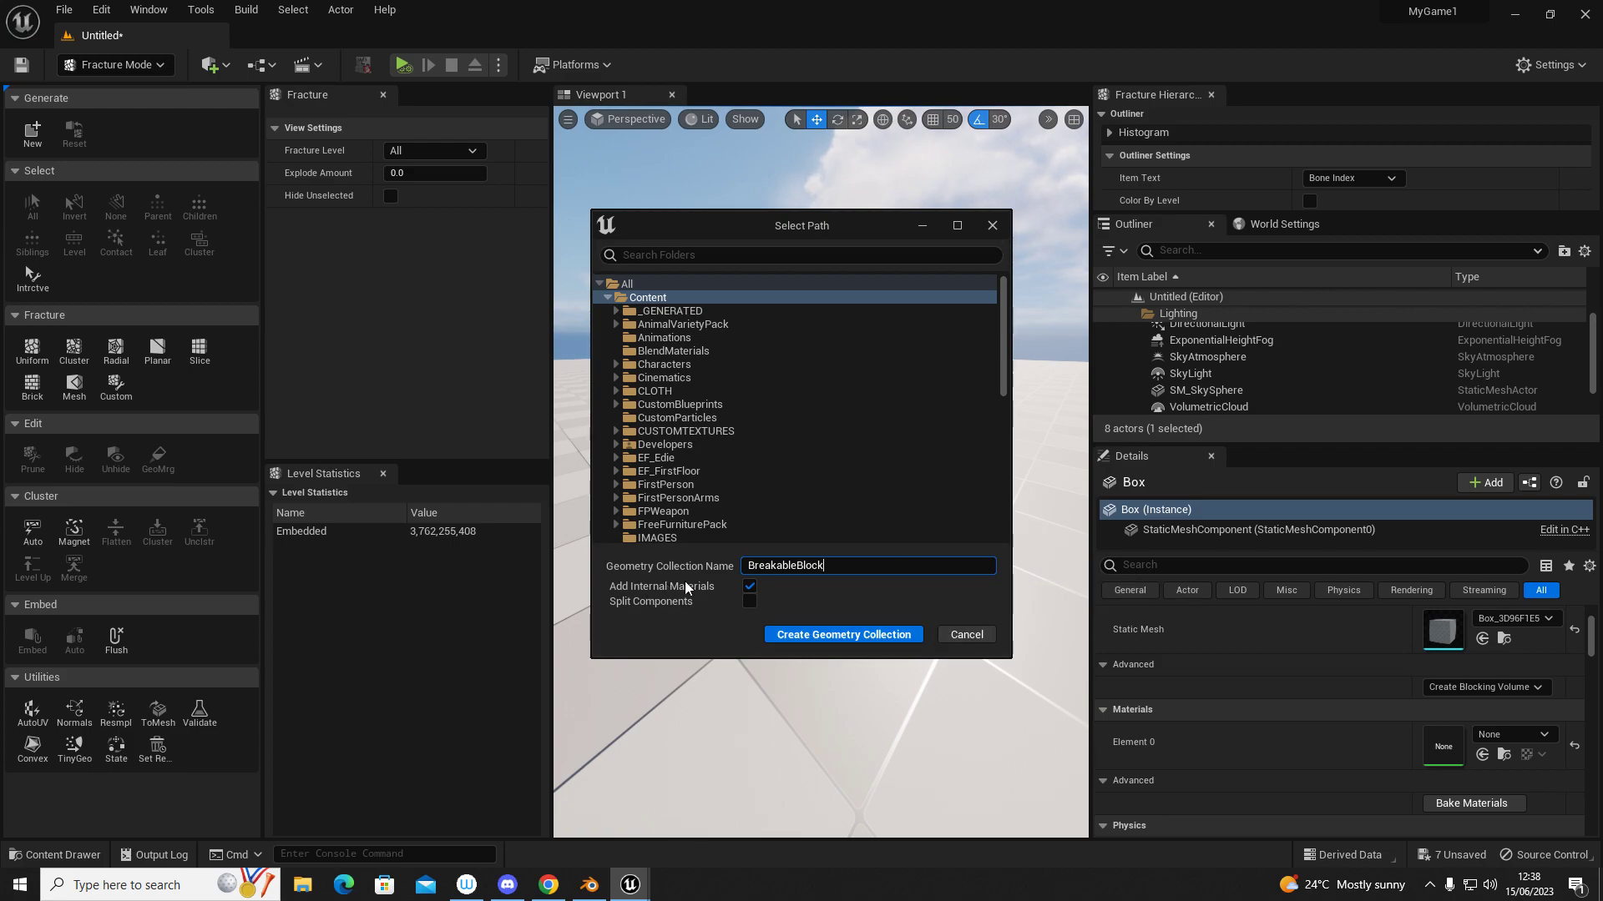
click(844, 639)
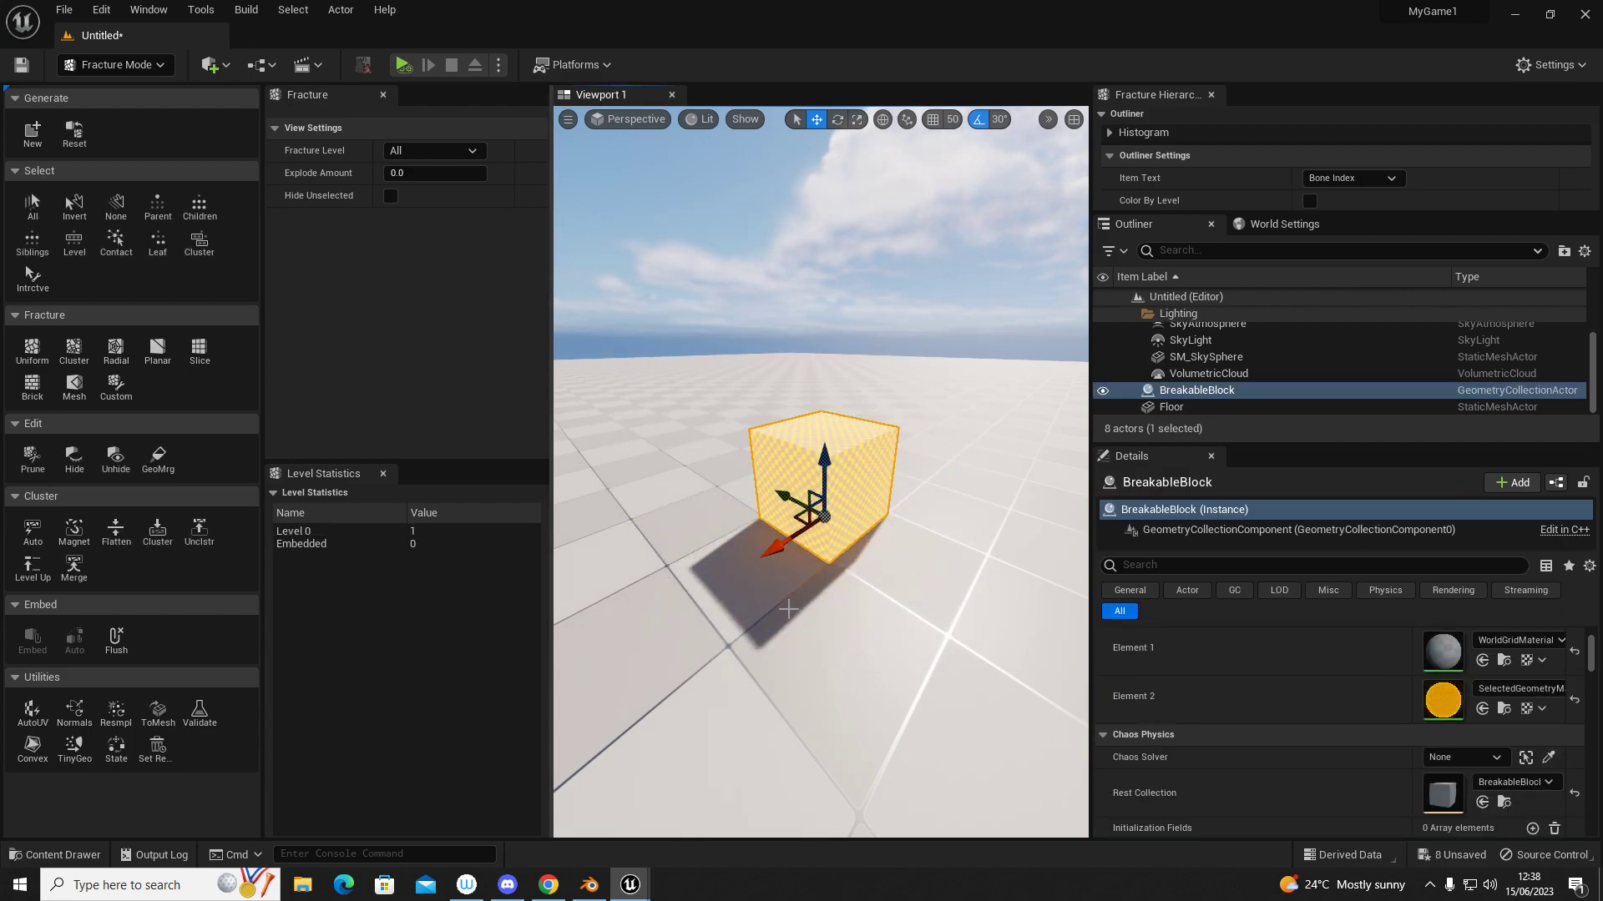
Fracture BreakableBlock with the Uniform tool, using 20 minimum and 20 maximum Voronoi sites
right_drag(815, 523, 1186, 497)
alt+drag(576, 553, 753, 548)
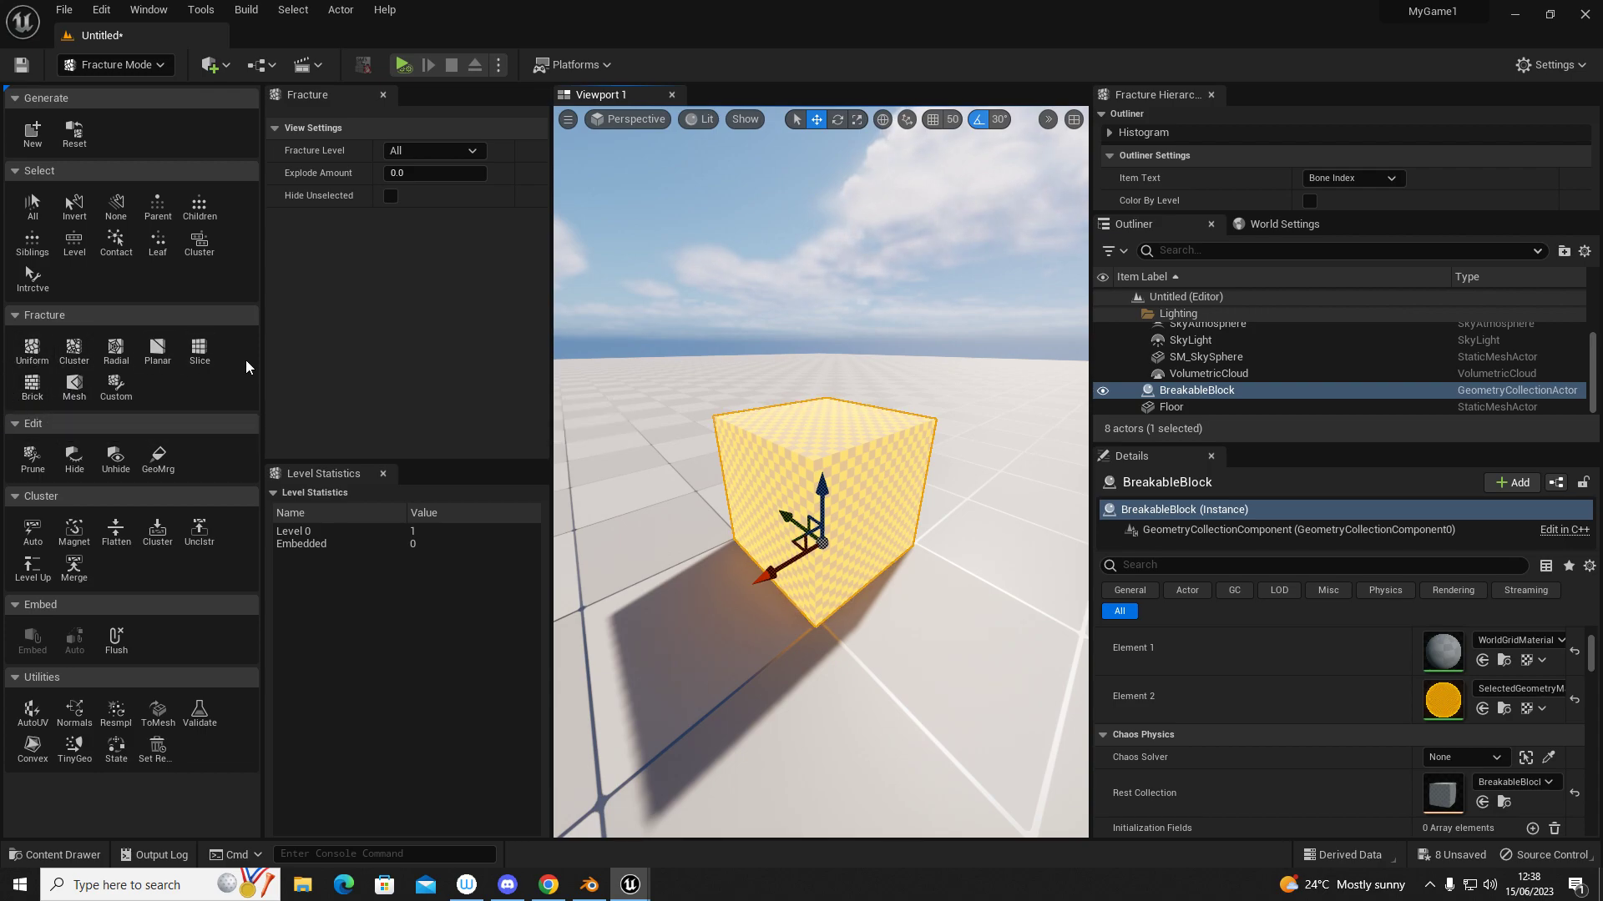
click(32, 355)
key(d)
key(w)
right_drag(892, 547, 864, 622)
key(w)
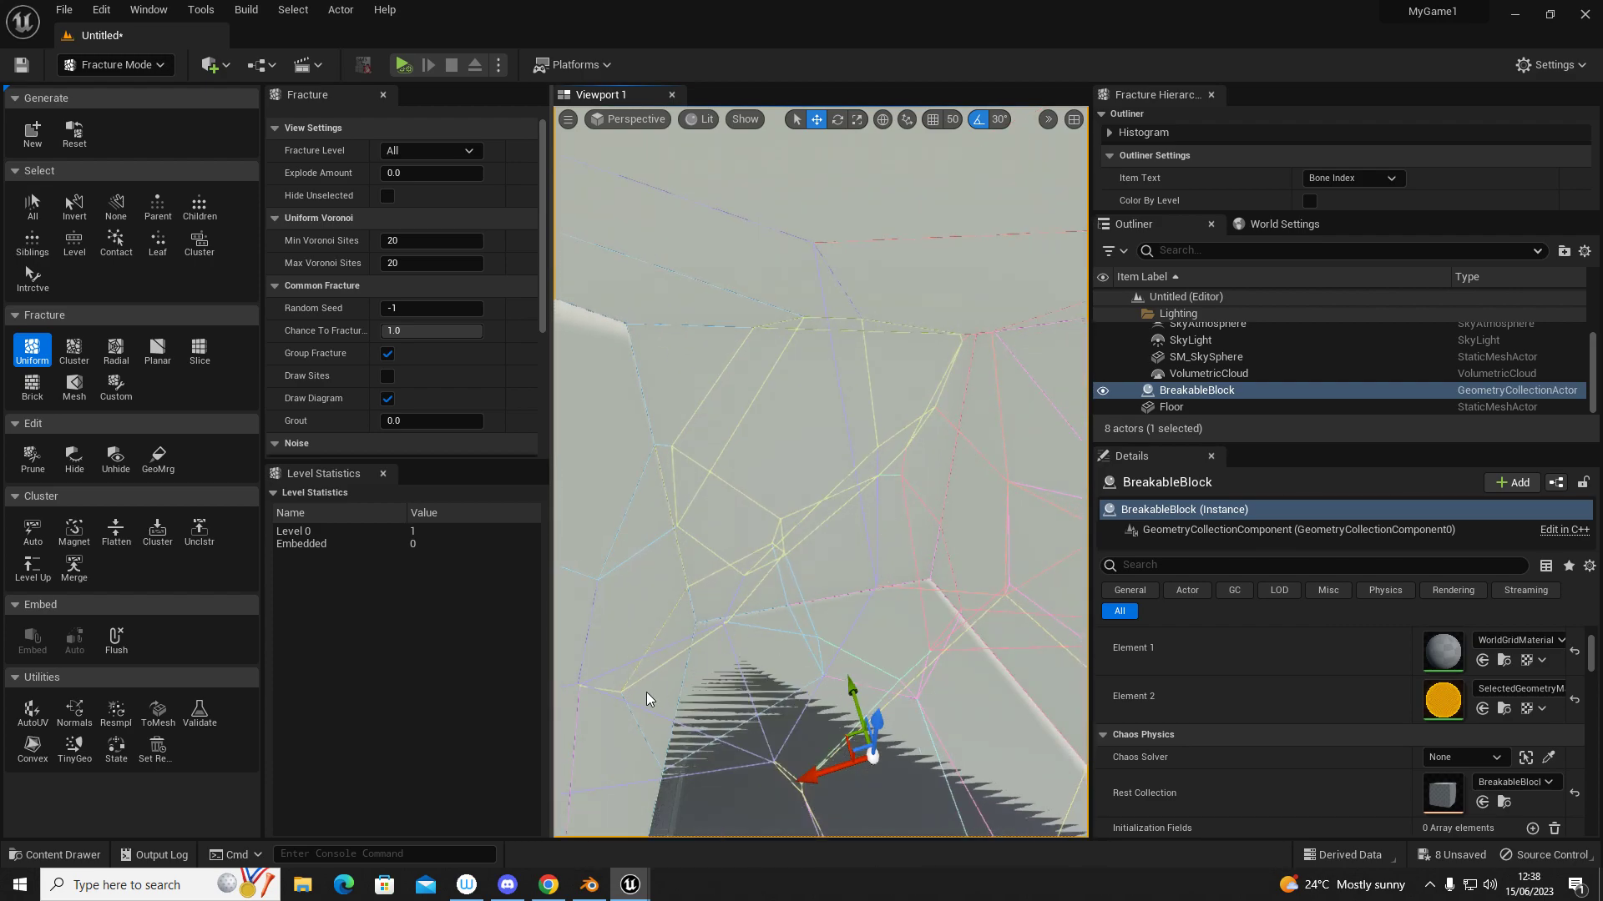
right_drag(917, 495, 735, 377)
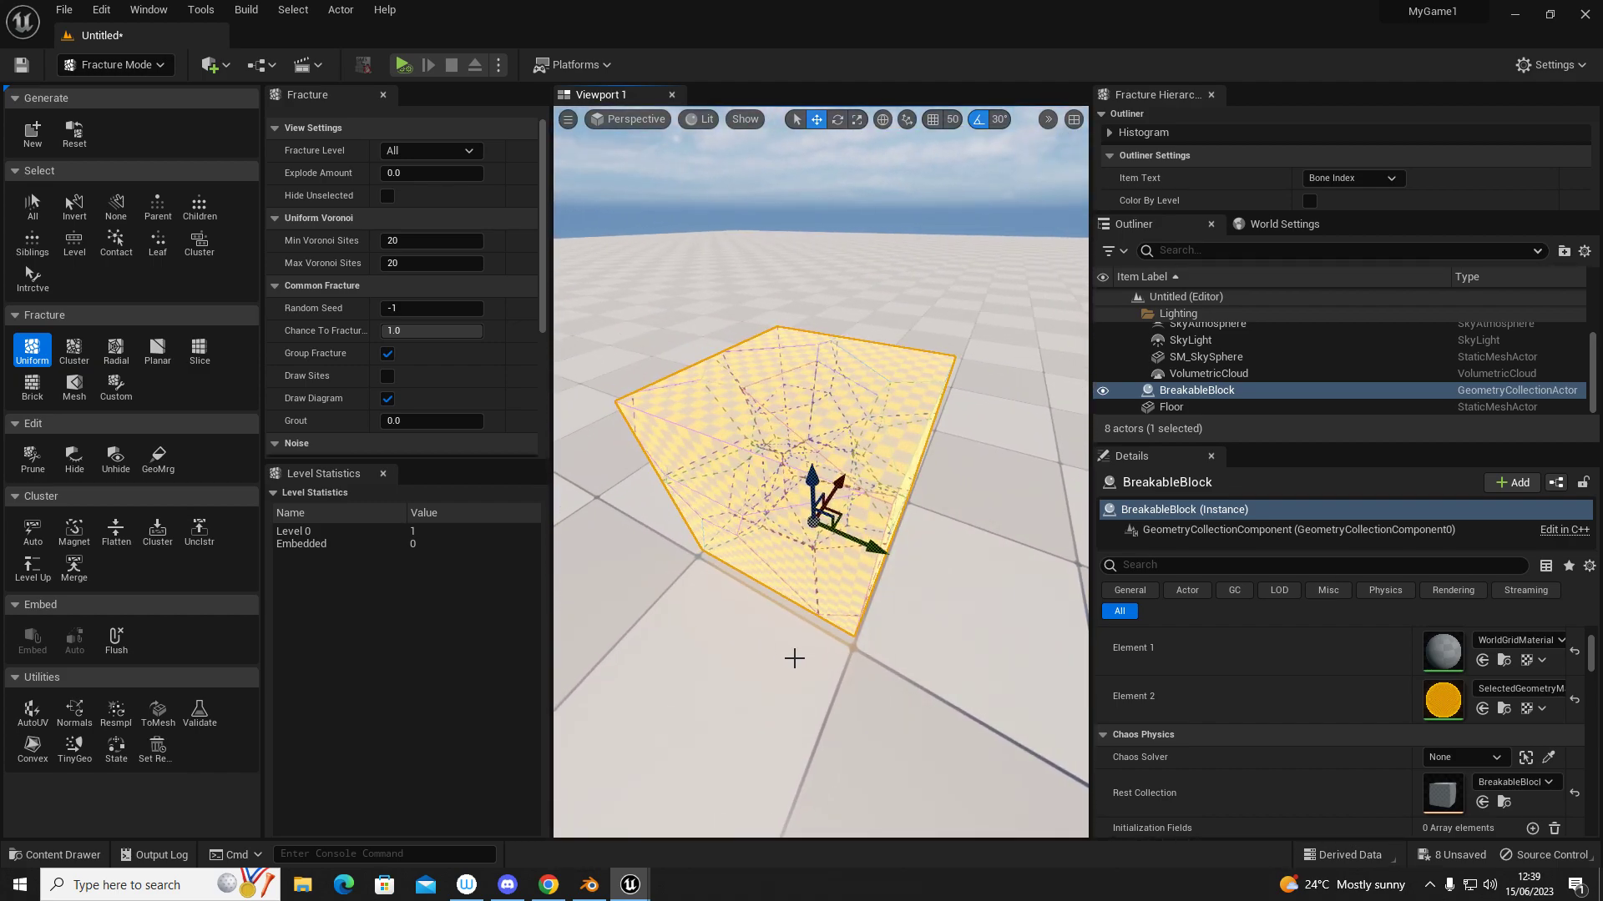
right_drag(641, 444, 697, 530)
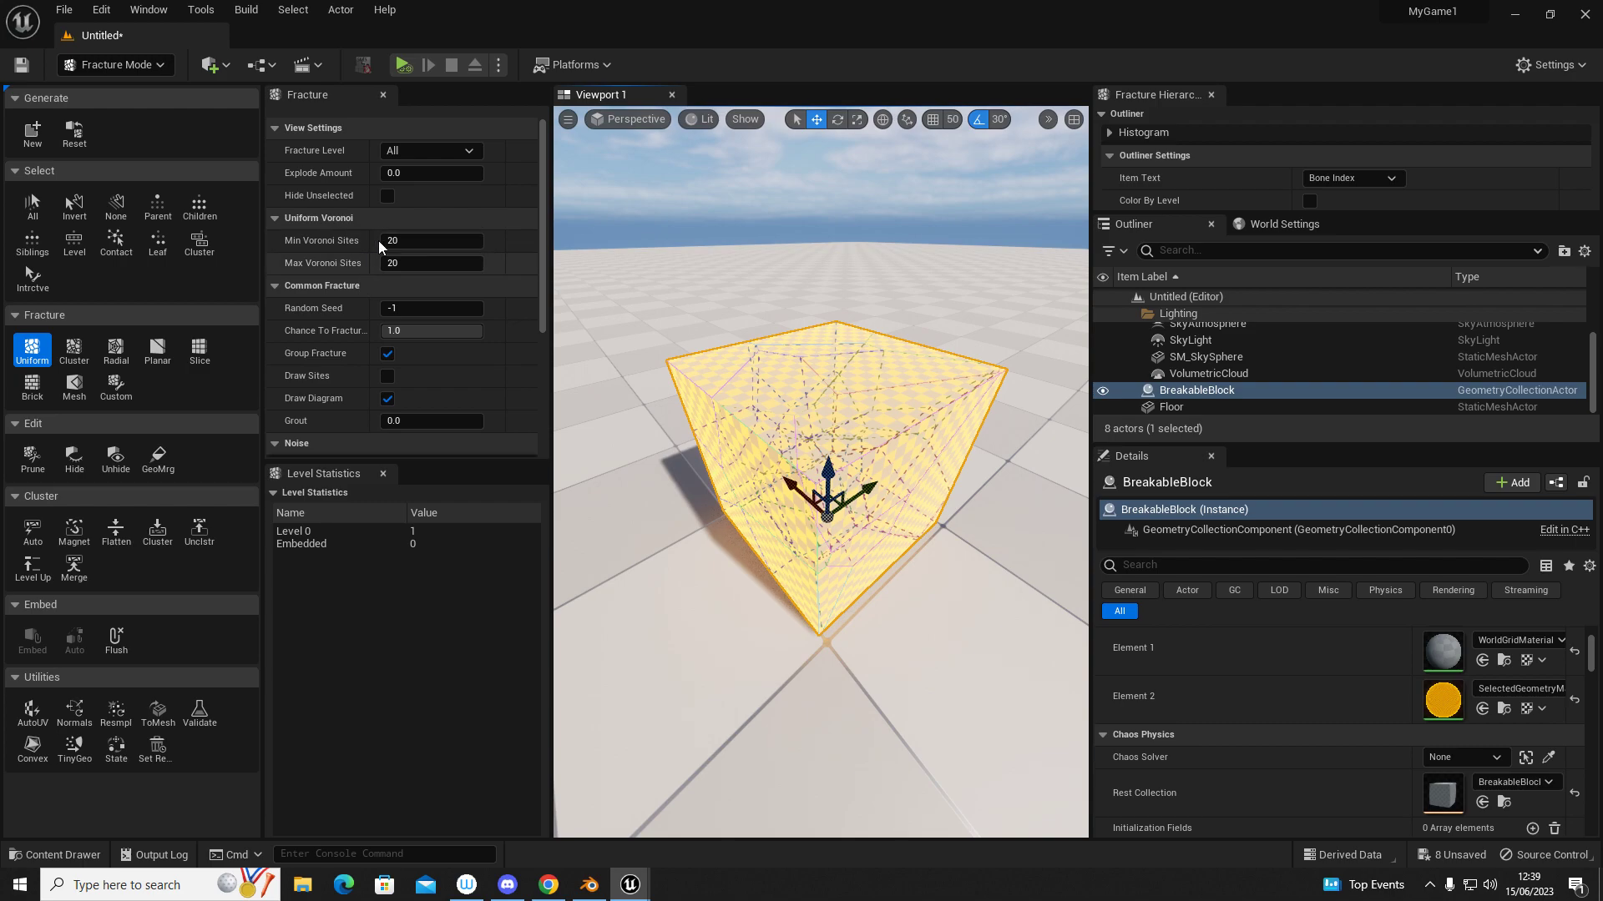
scroll(422, 364, down, 3)
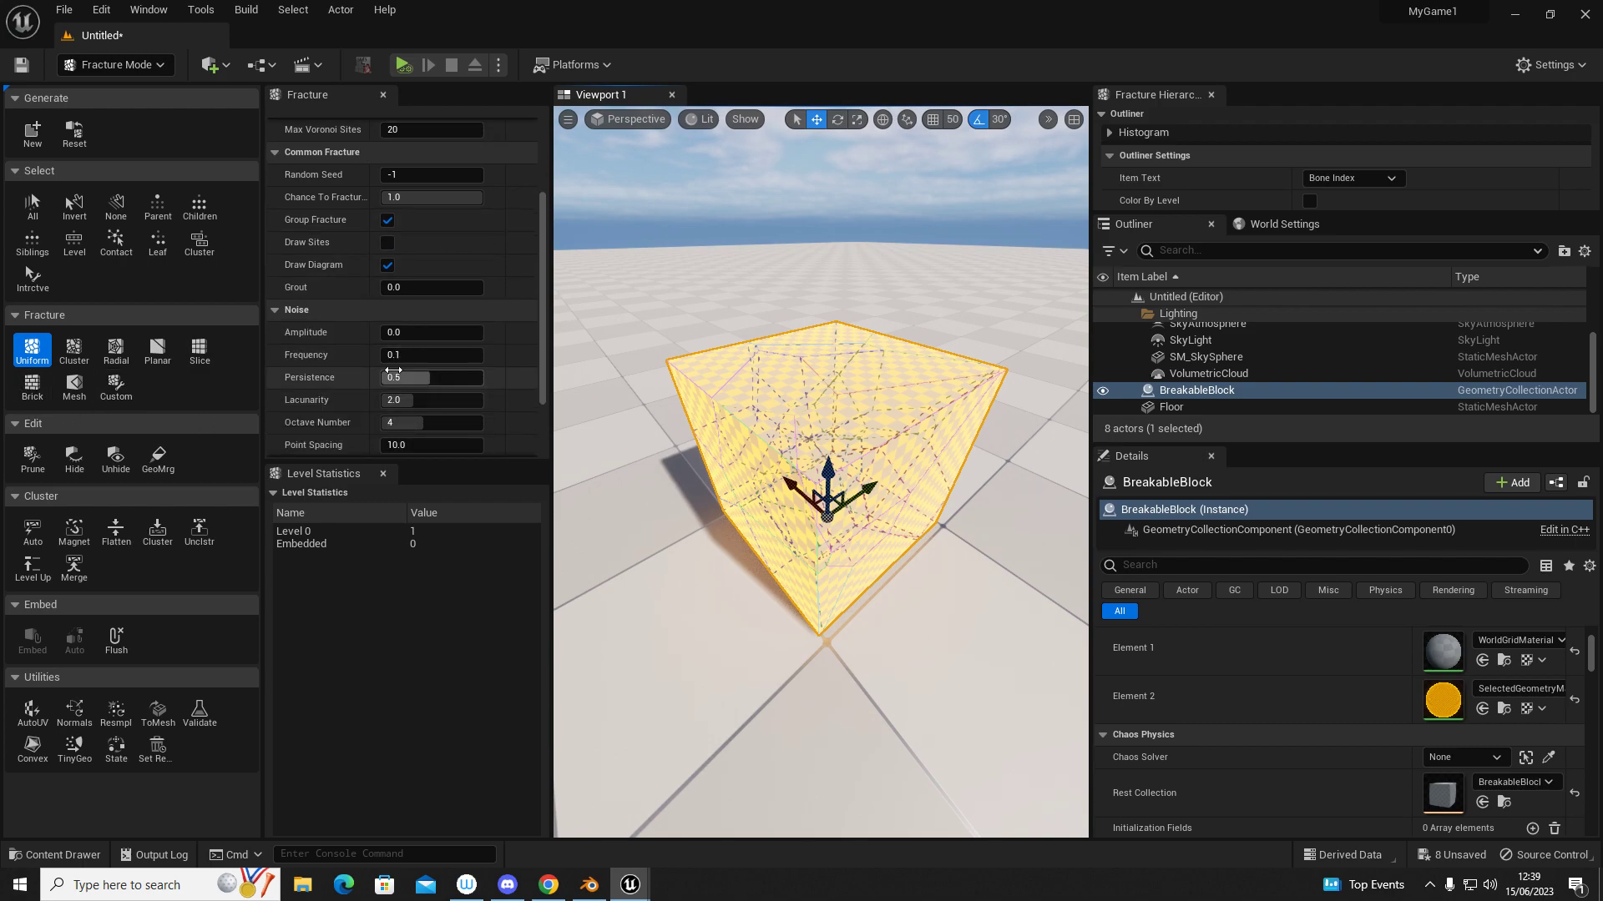
scroll(337, 331, up, 2)
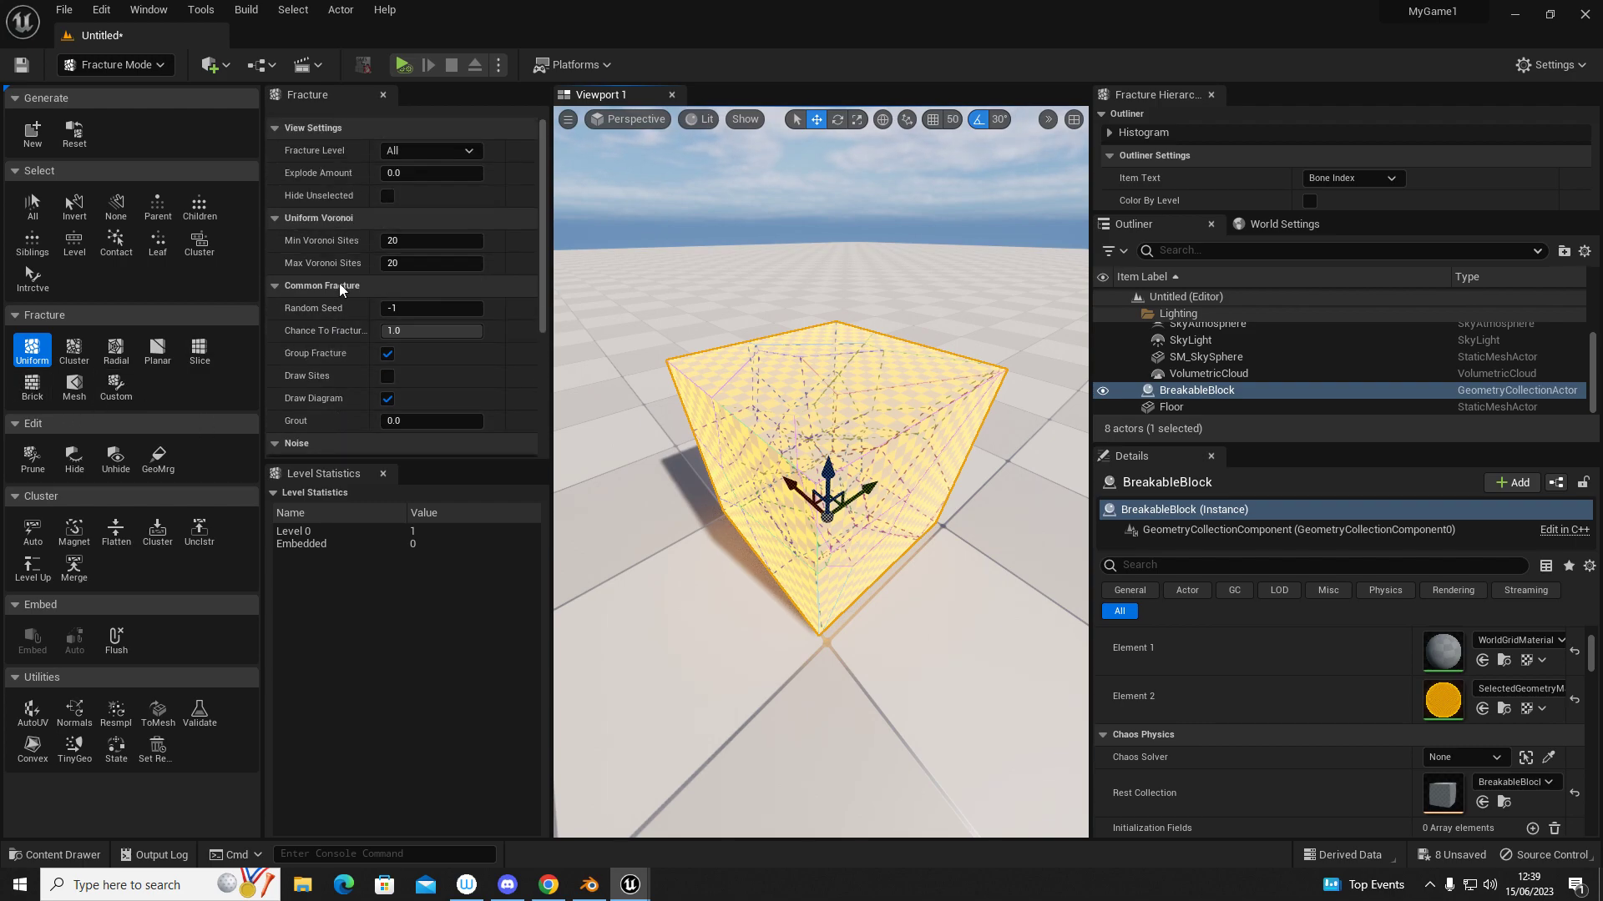
scroll(339, 293, down, 3)
scroll(321, 345, down, 2)
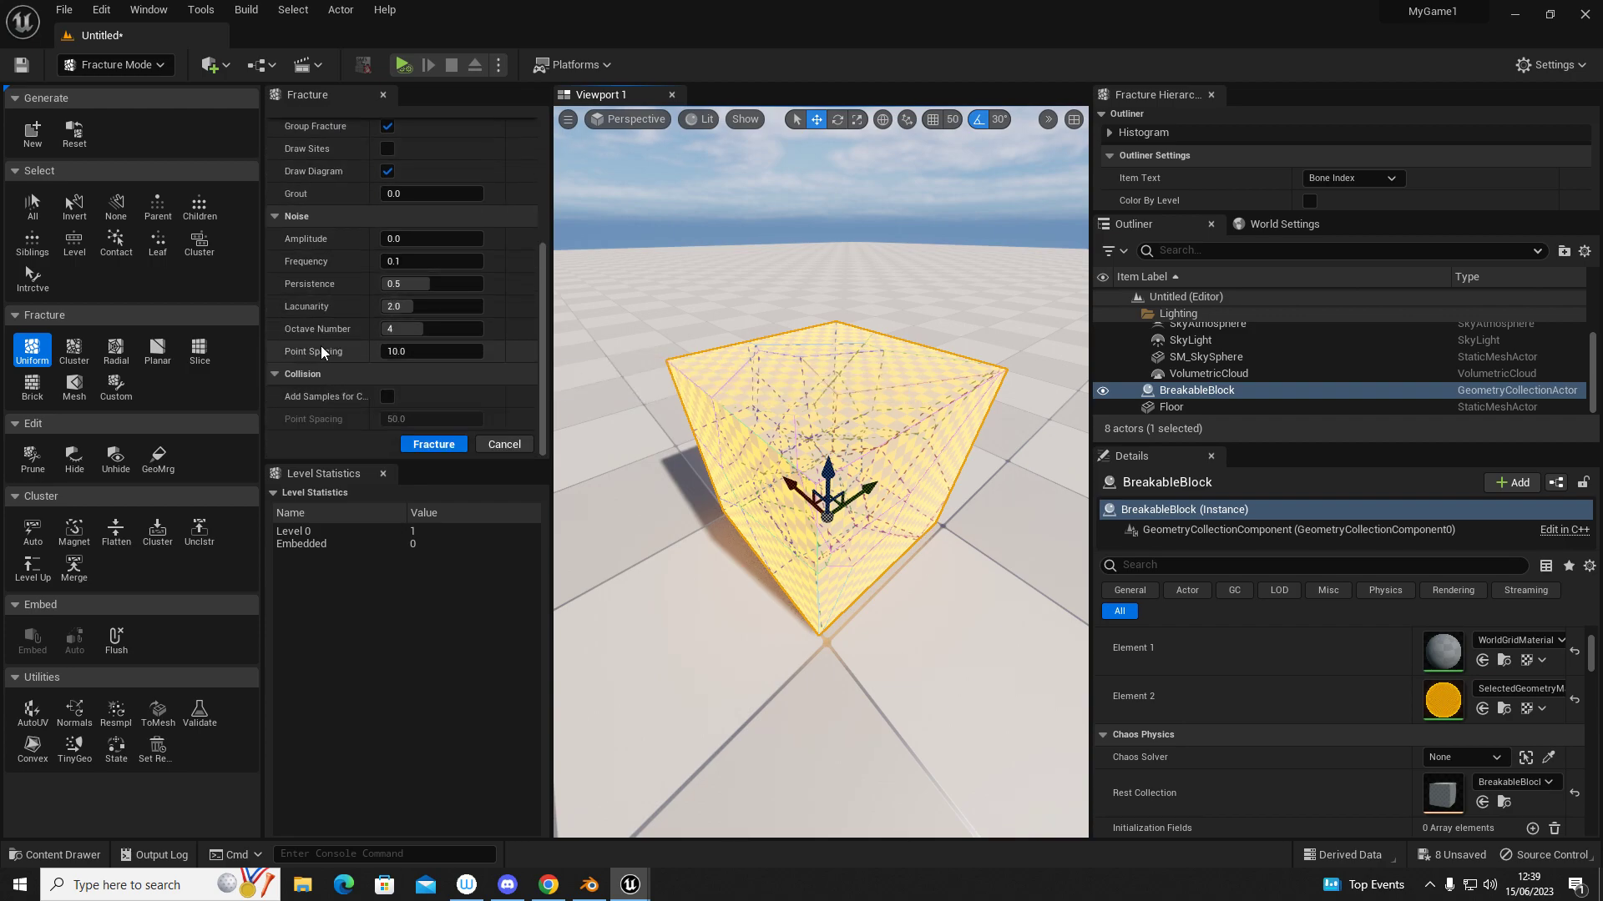
click(422, 449)
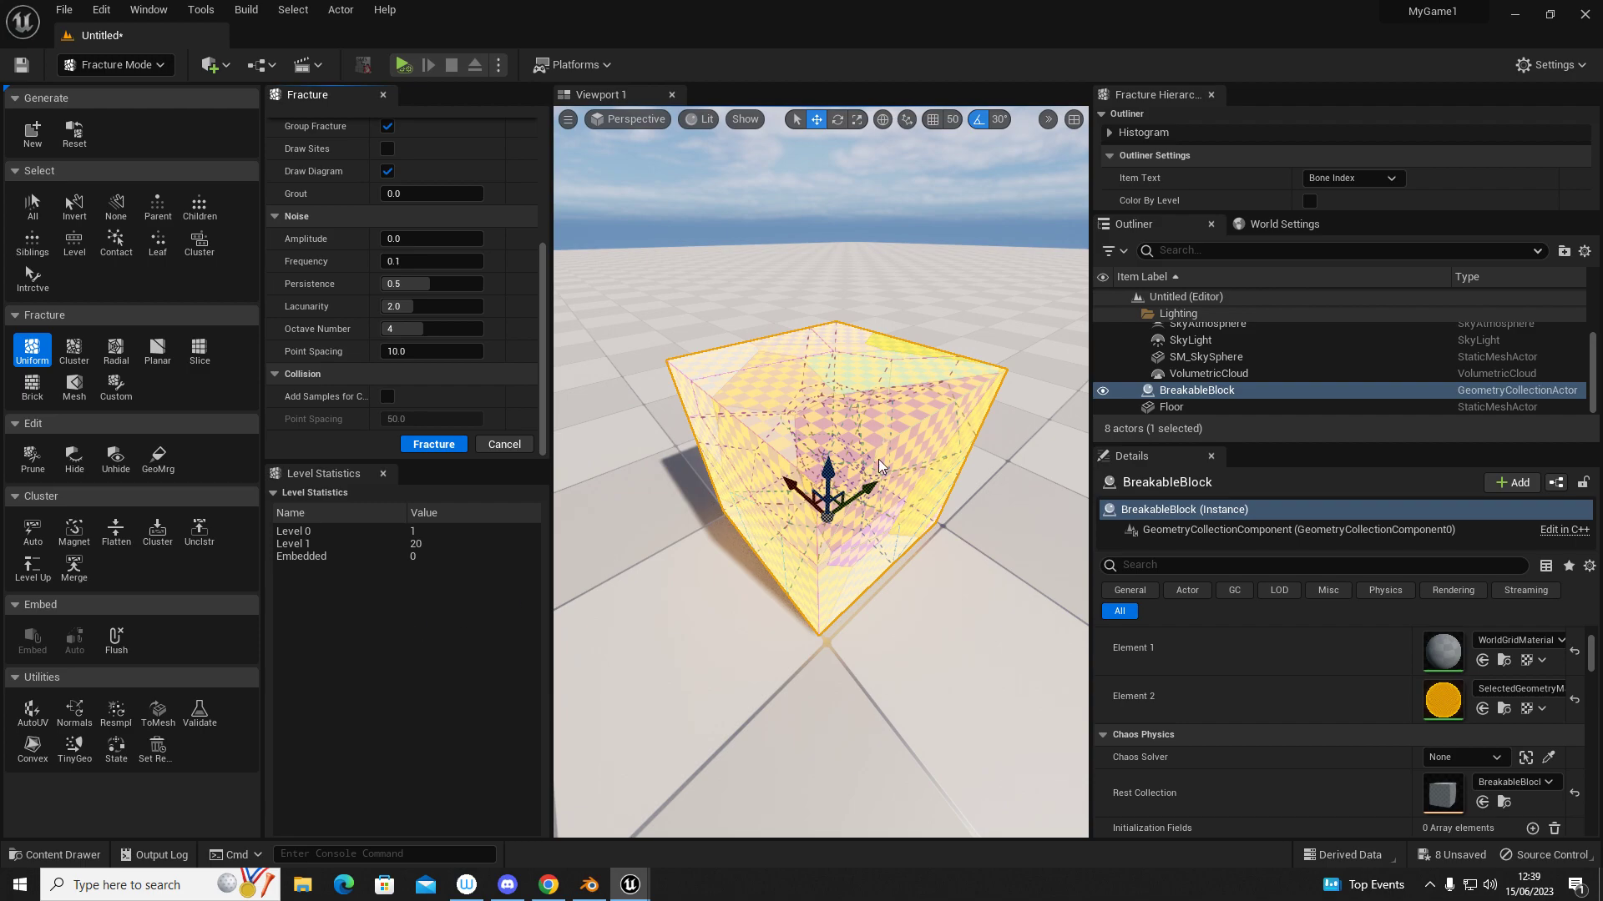
right_drag(879, 467, 1027, 449)
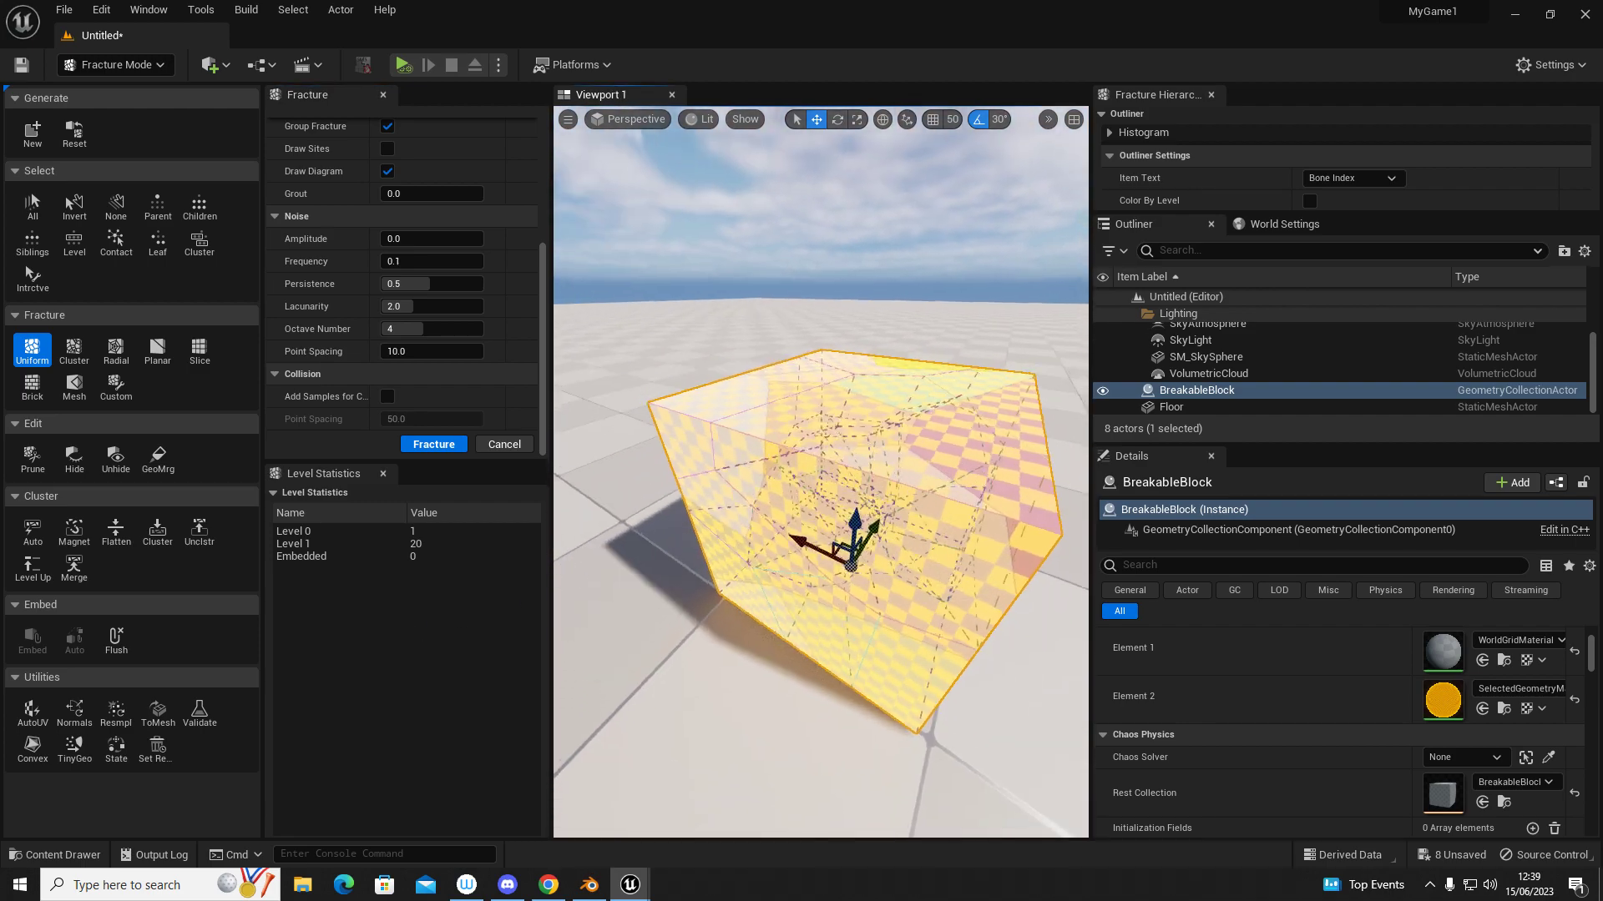
key(d)
right_drag(821, 472, 651, 468)
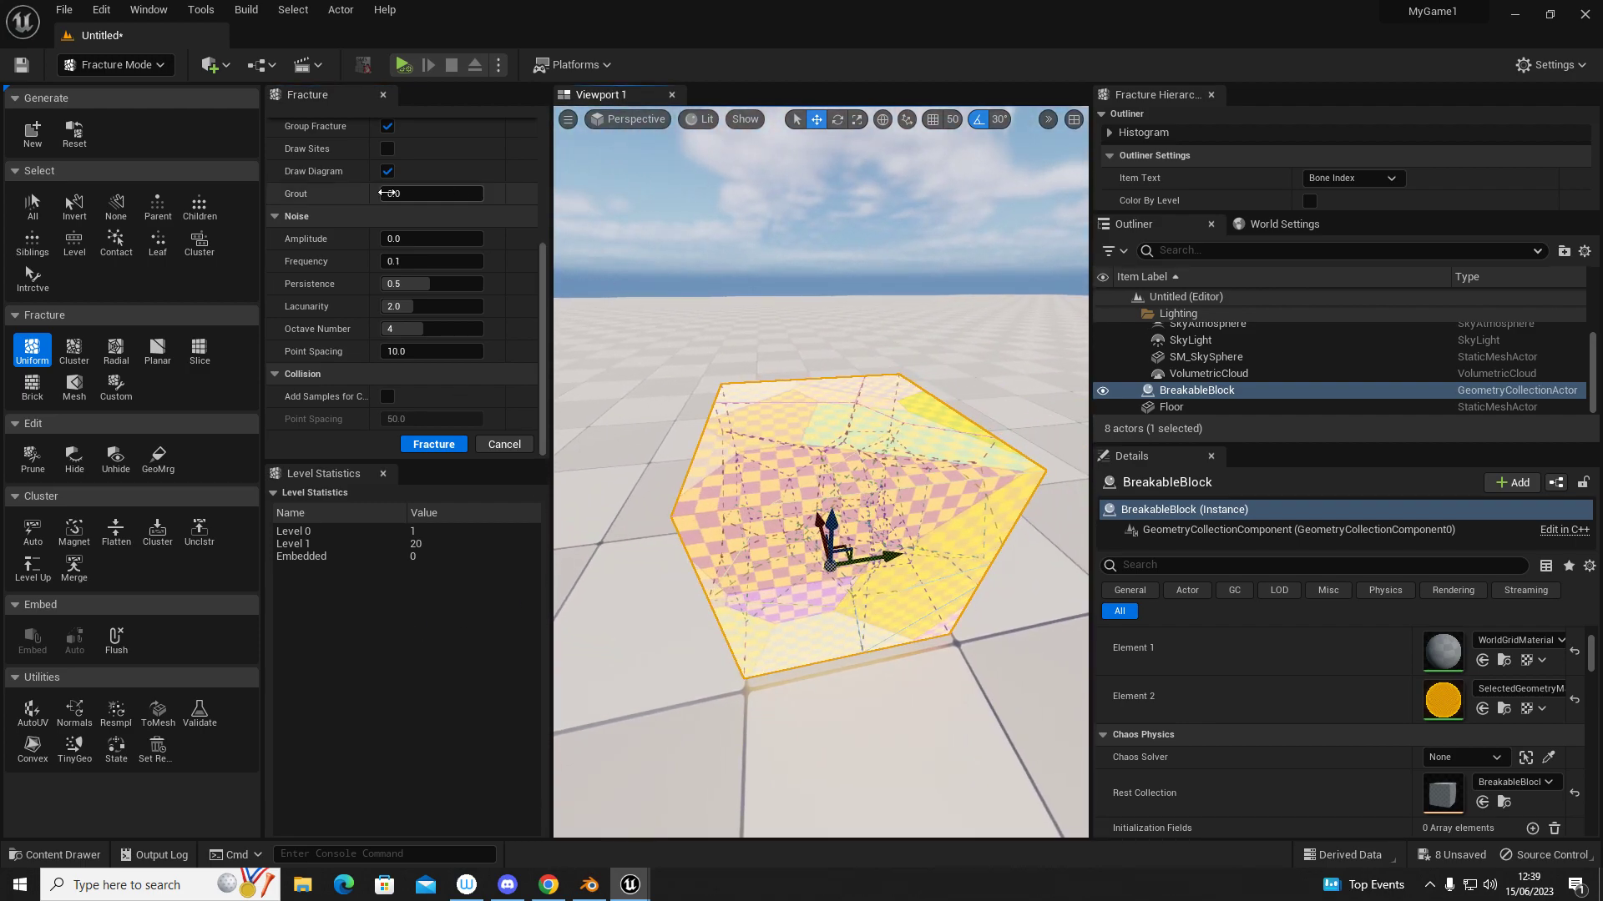
Return to Selection mode and inspect the fractured block from several sides
click(117, 64)
click(132, 103)
key(a)
right_drag(545, 471, 793, 472)
key(a)
right_drag(494, 422, 635, 425)
key(a)
right_drag(415, 365, 392, 267)
key(a)
key(w)
key(d)
key(a)
key(s)
key(s)
key(d)
key(d)
key(d)
right_drag(501, 455, 384, 468)
key(d)
key(d)
key(s)
right_drag(714, 492, 714, 492)
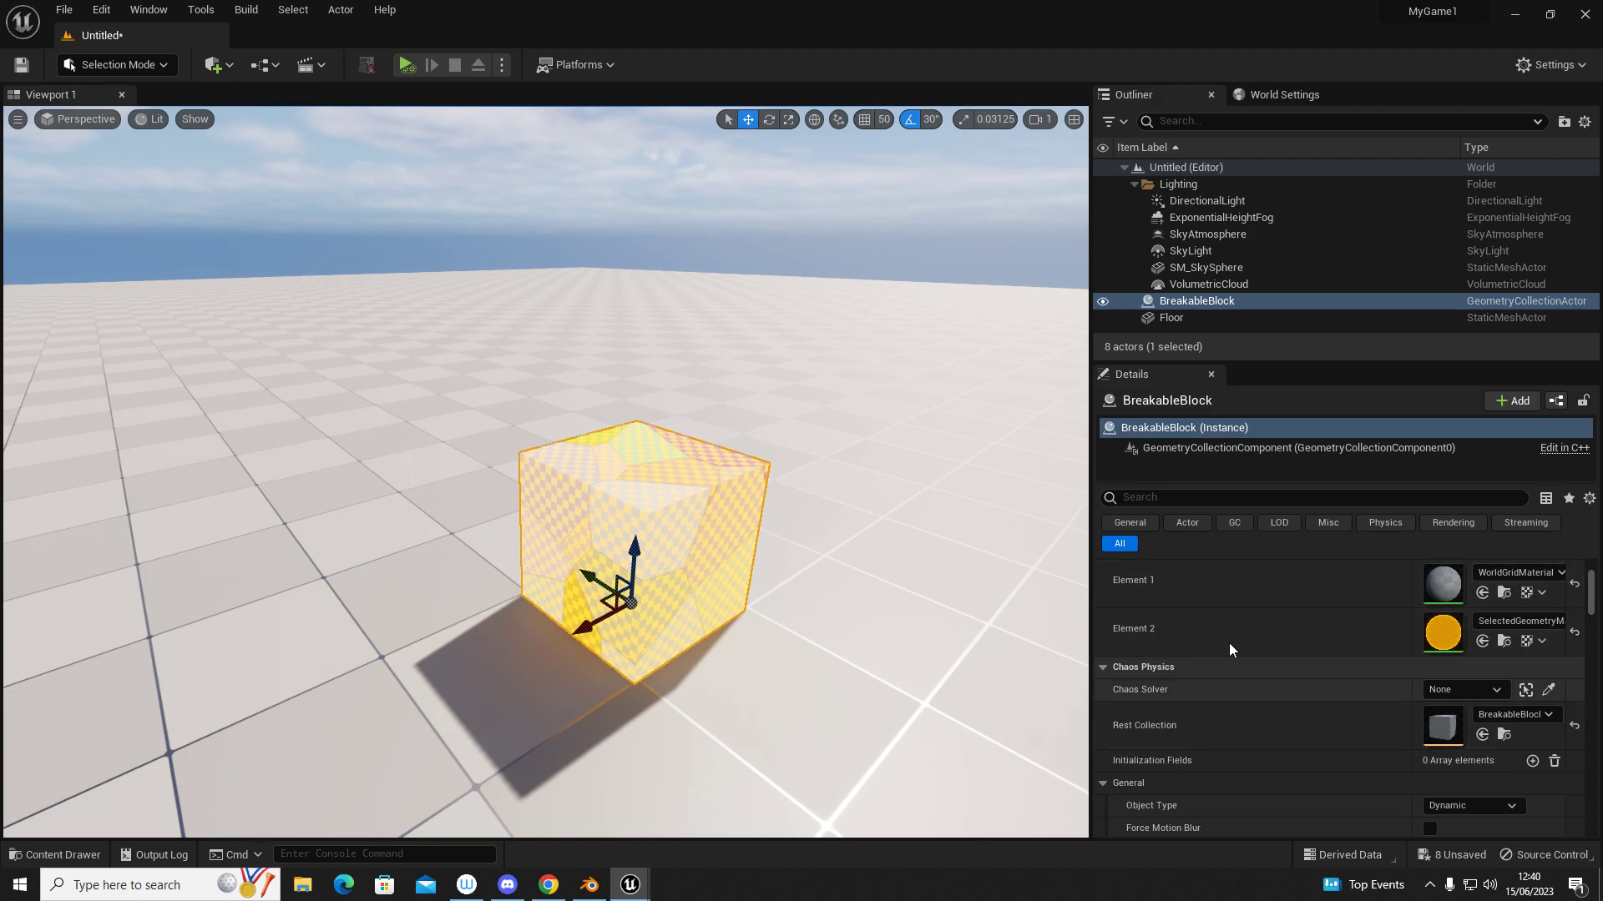
Turn off Show Bone Colors in BreakableBlock's Chaos Physics general settings
scroll(1209, 635, down, 5)
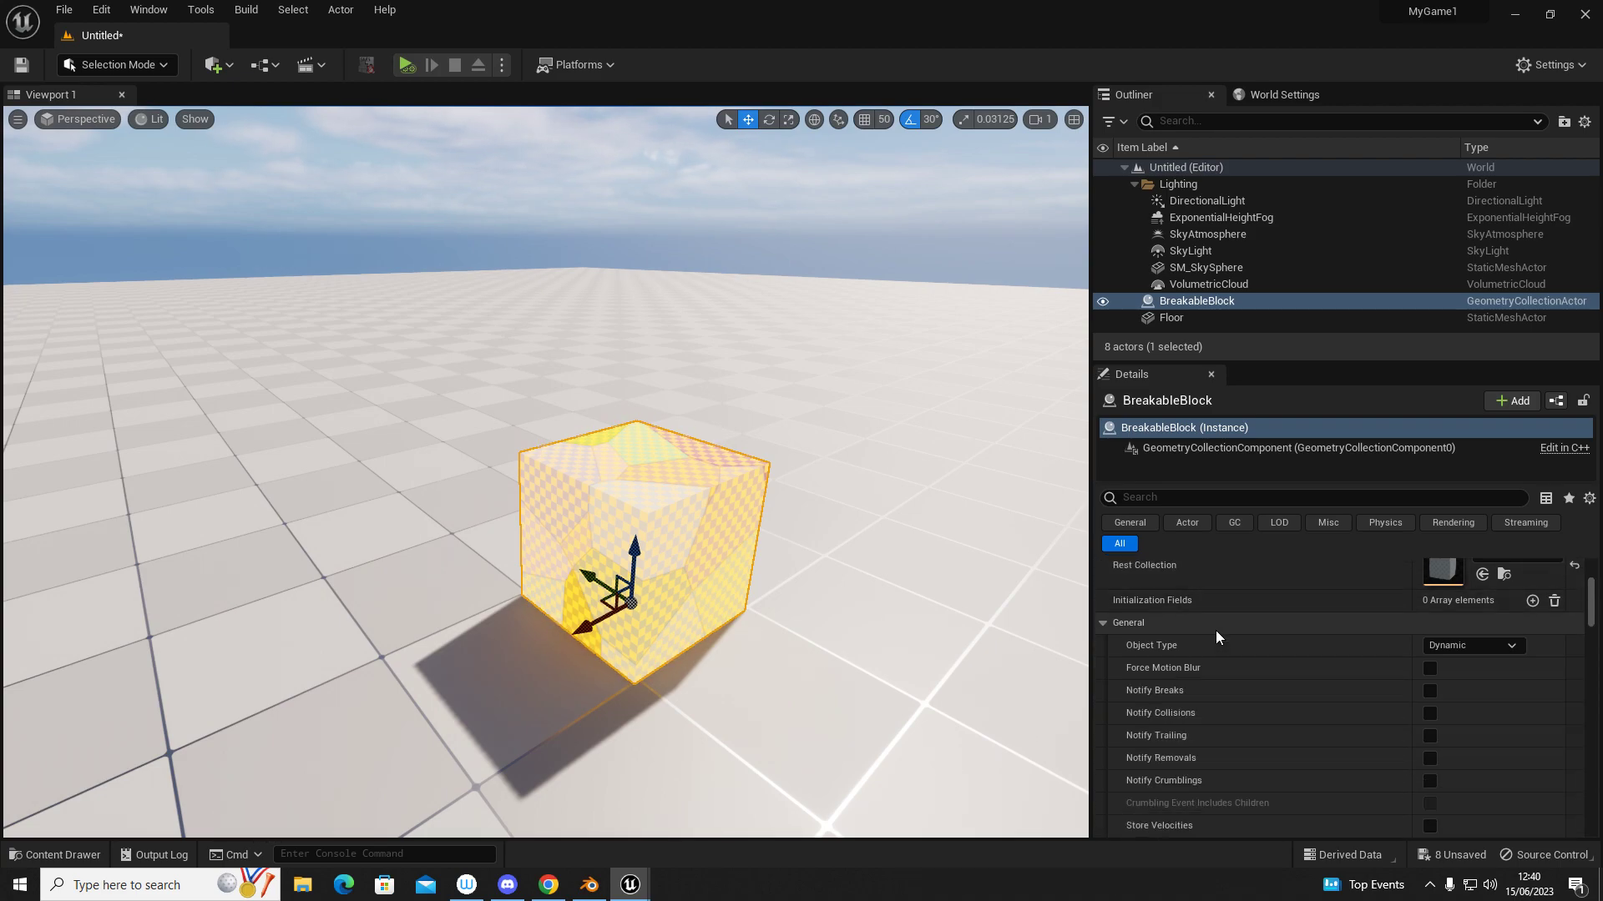
scroll(1215, 637, down, 2)
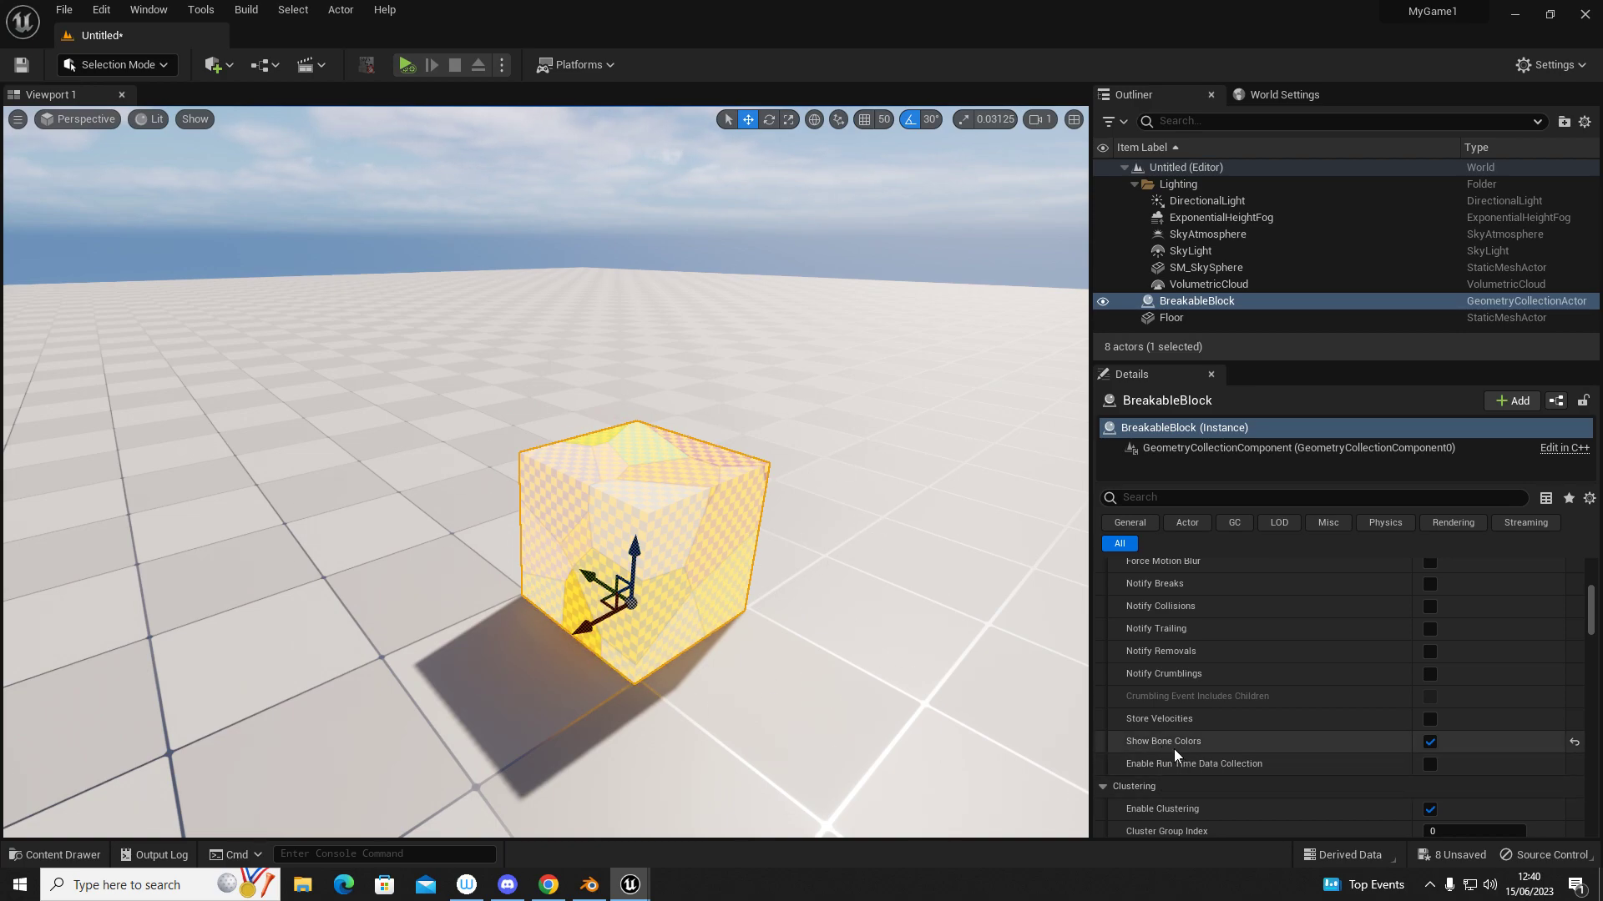
click(1429, 743)
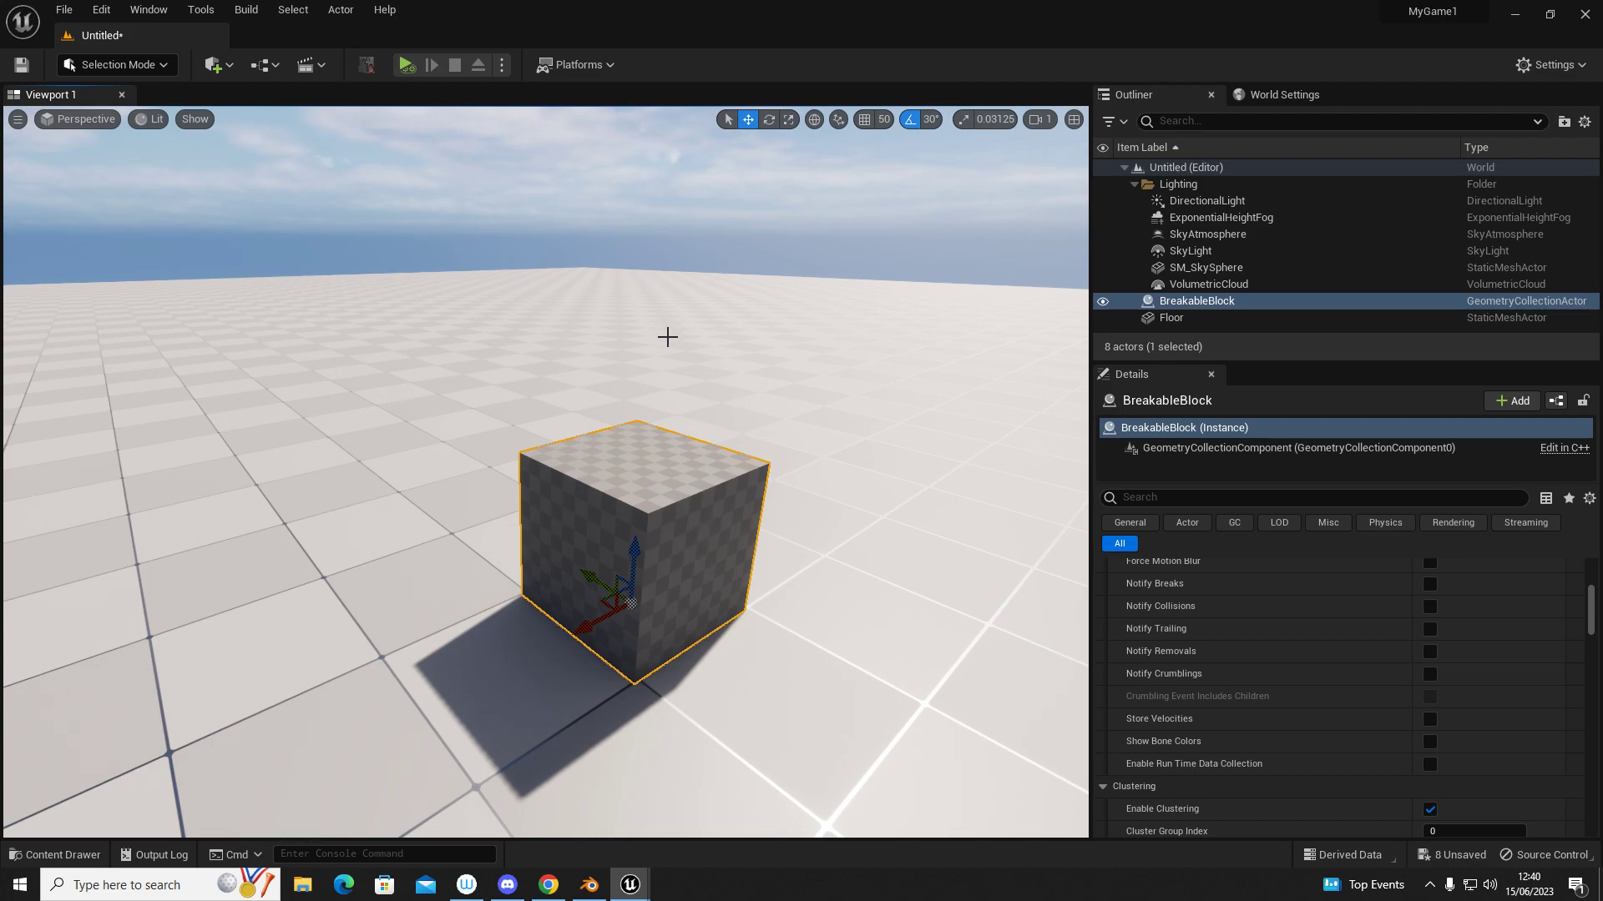
Open BreakableBlock's Rest Collection asset for editing and place its editor beside the level
scroll(1193, 638, up, 2)
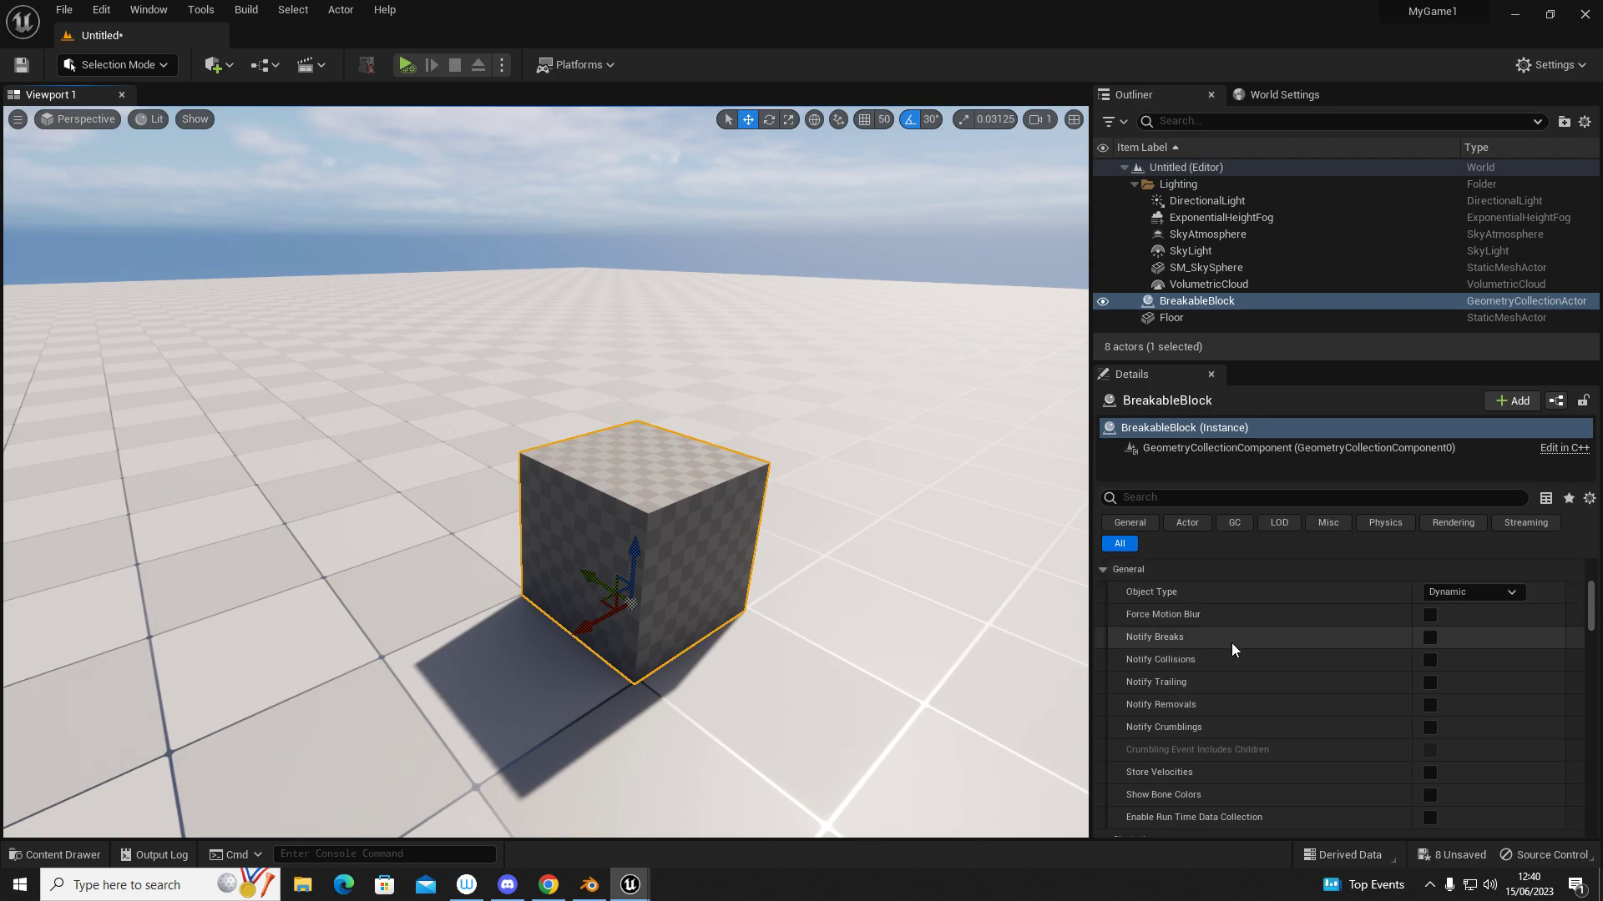
scroll(1227, 655, up, 5)
scroll(1351, 700, up, 3)
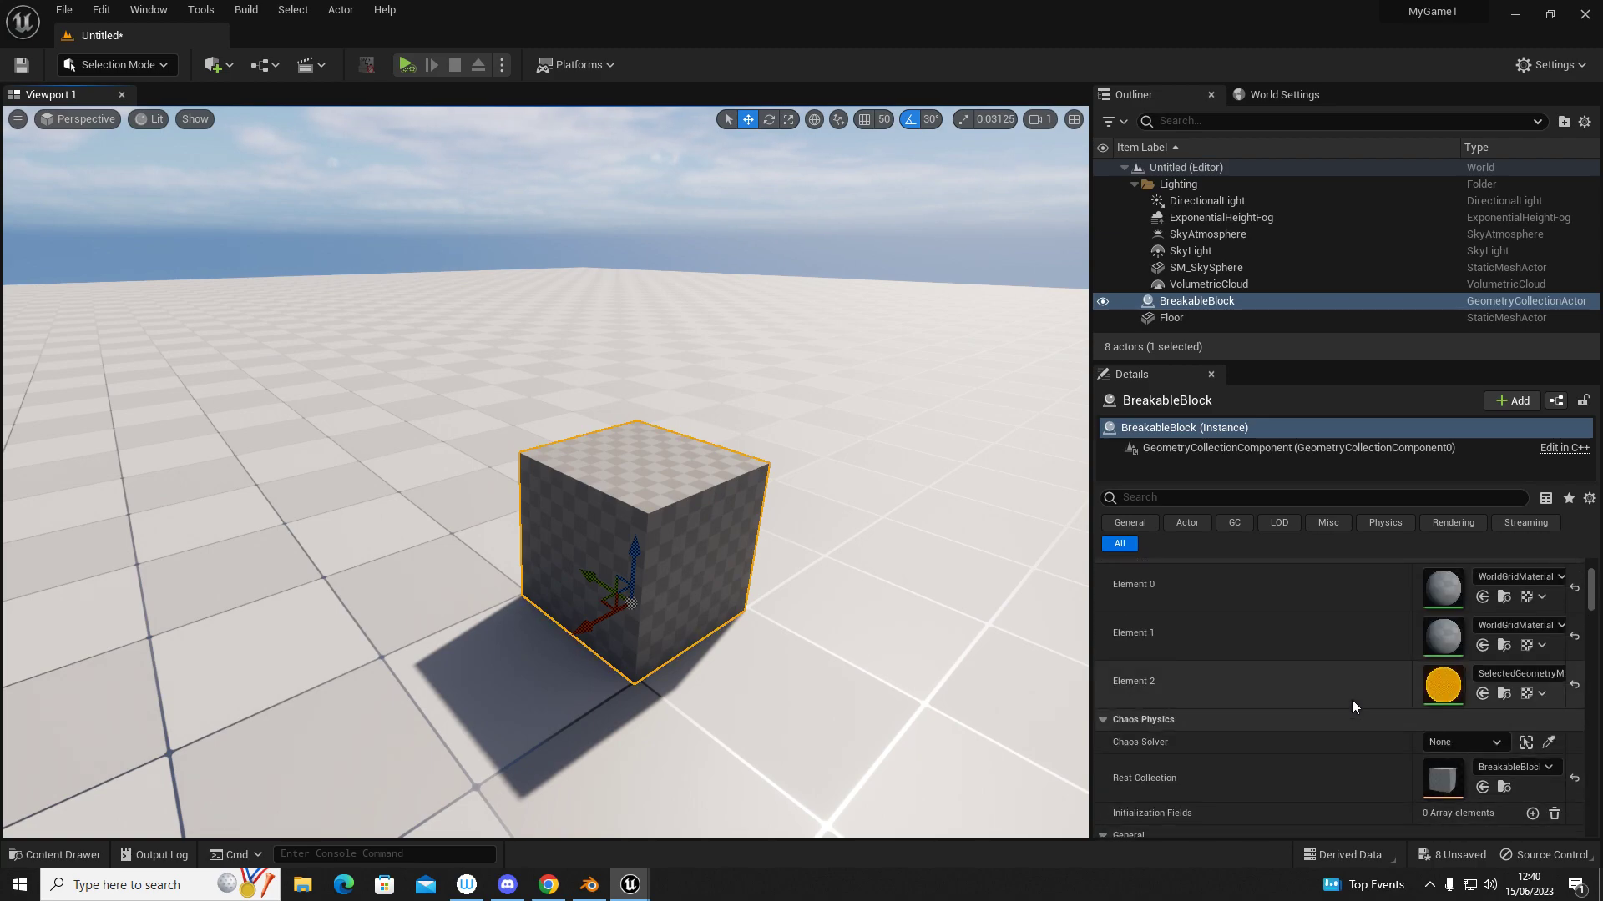
scroll(1351, 699, up, 3)
scroll(1351, 700, down, 5)
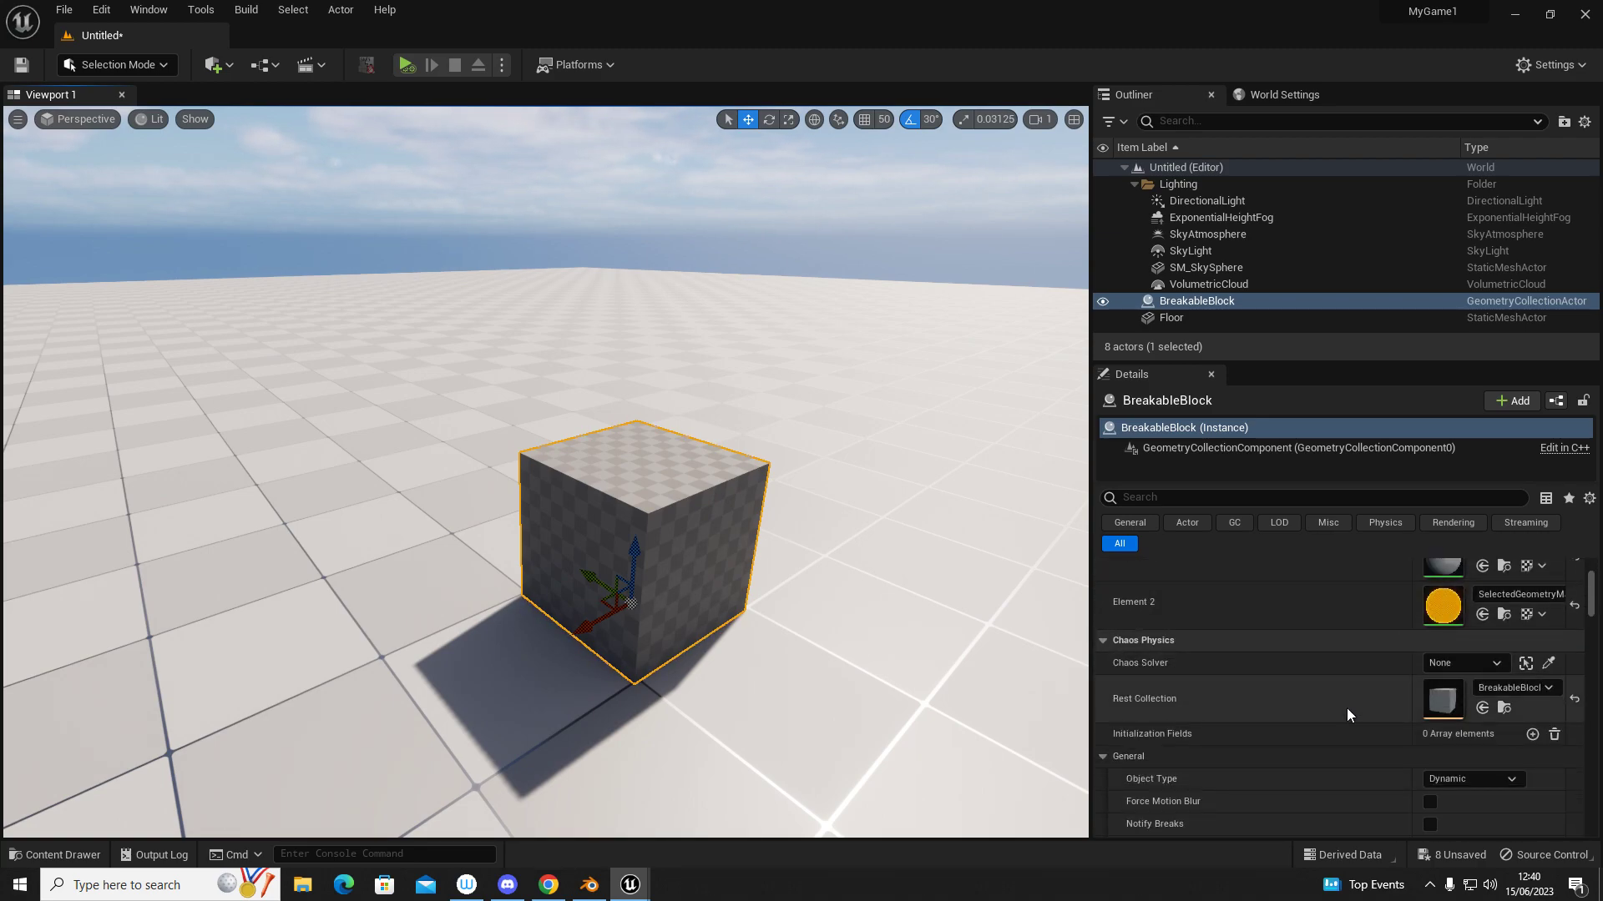
scroll(1346, 708, down, 2)
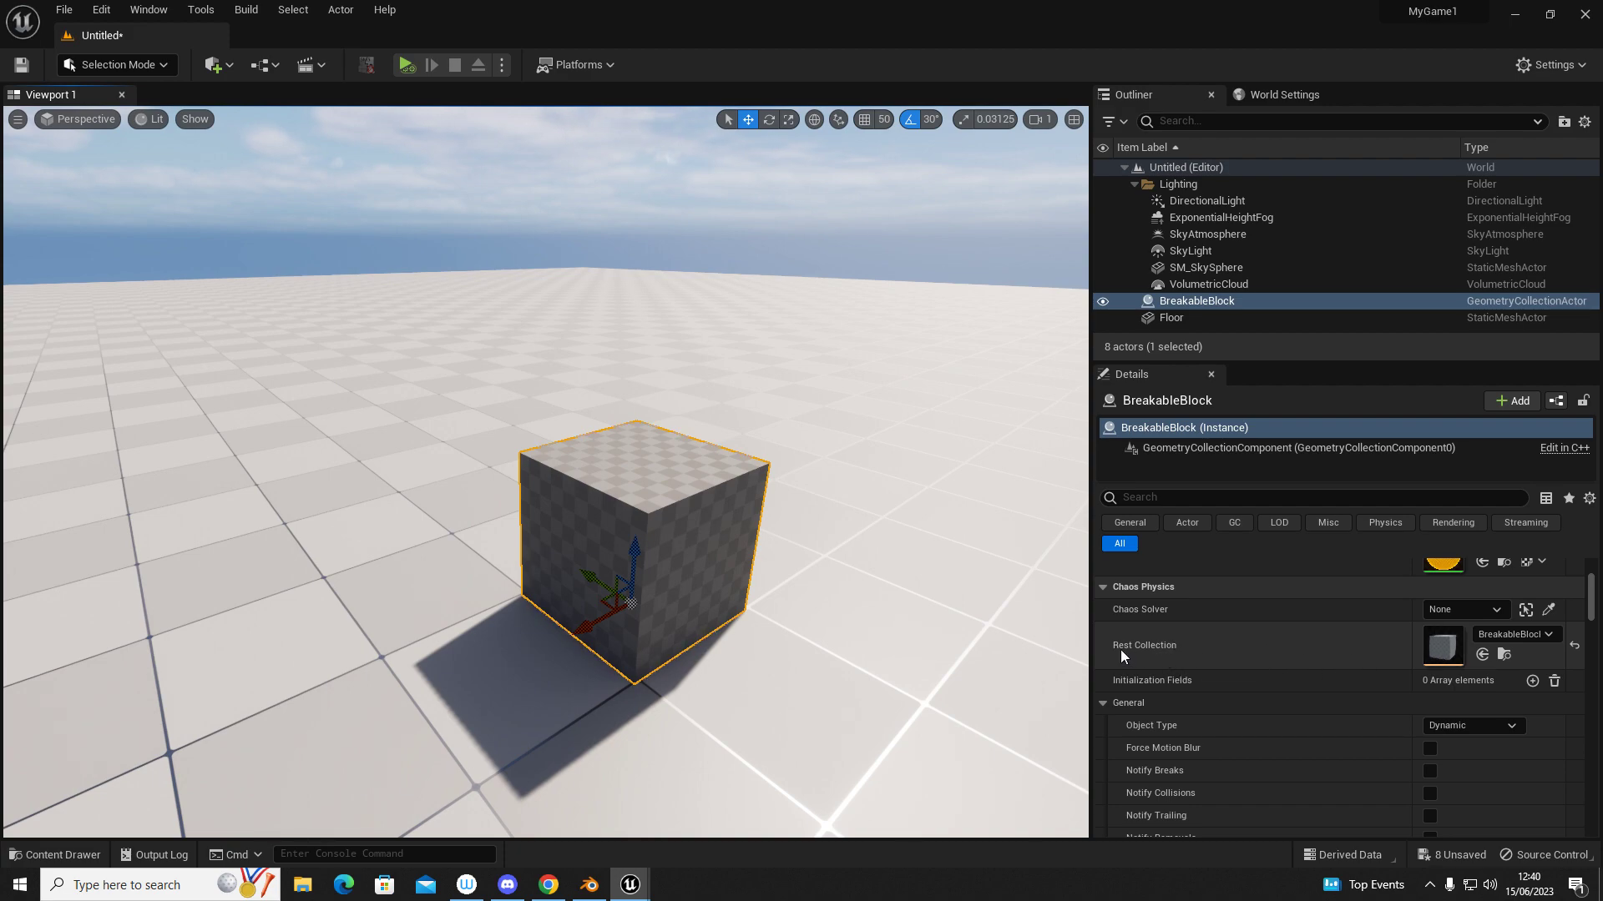
double_click(1445, 652)
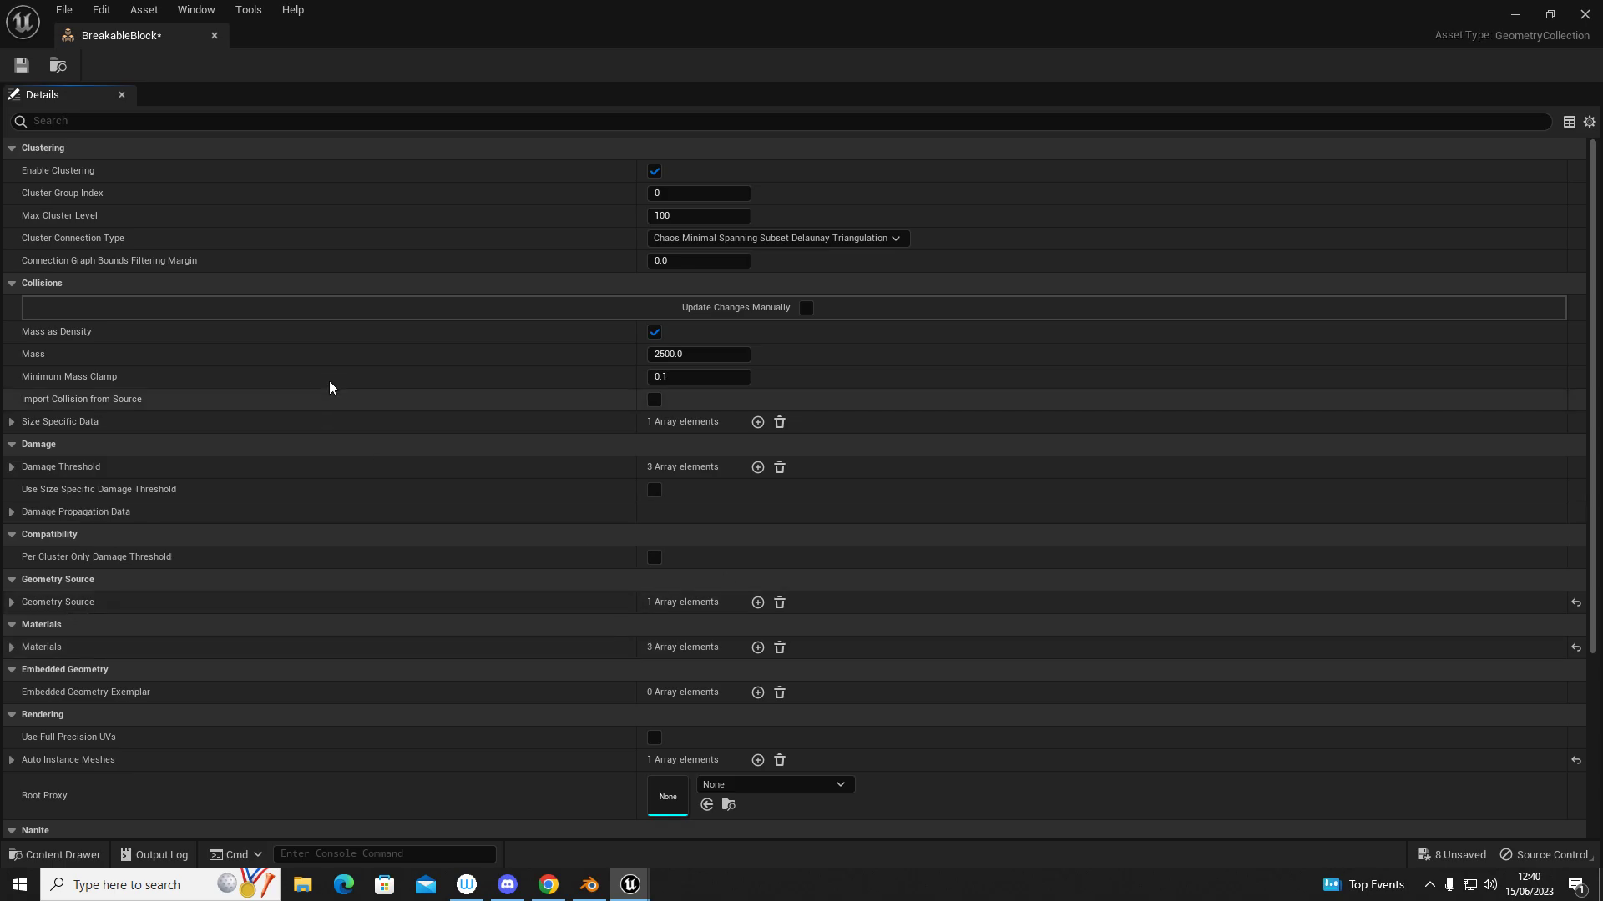
drag(120, 42, 291, 50)
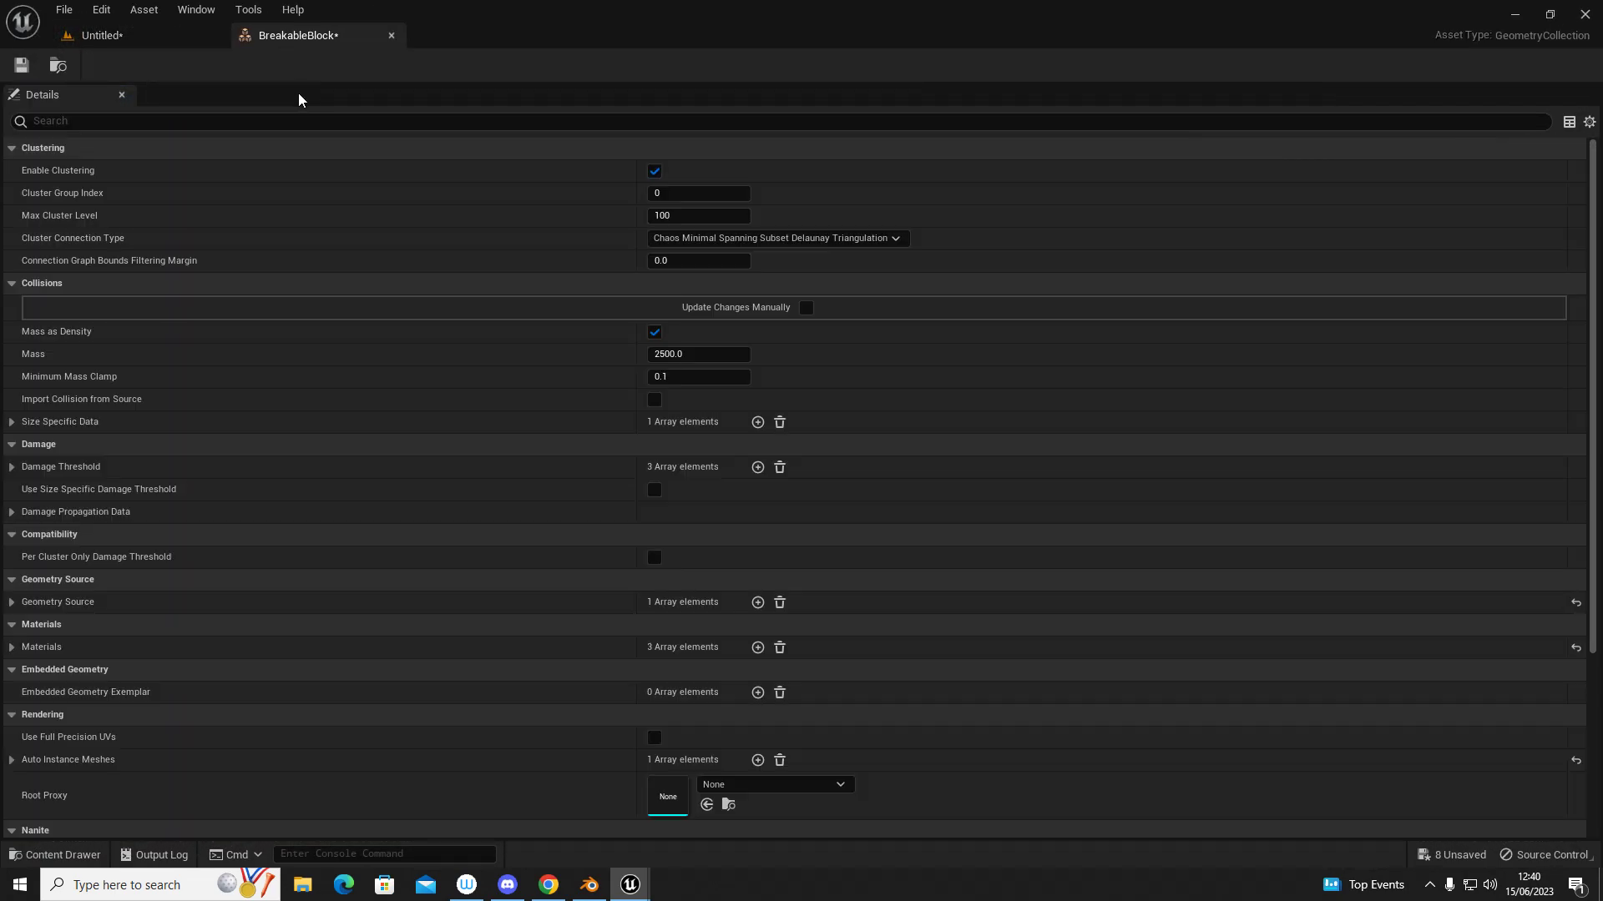
Enable Nanite for the BreakableBlock geometry collection, then return to the level
scroll(343, 236, down, 5)
scroll(318, 326, down, 2)
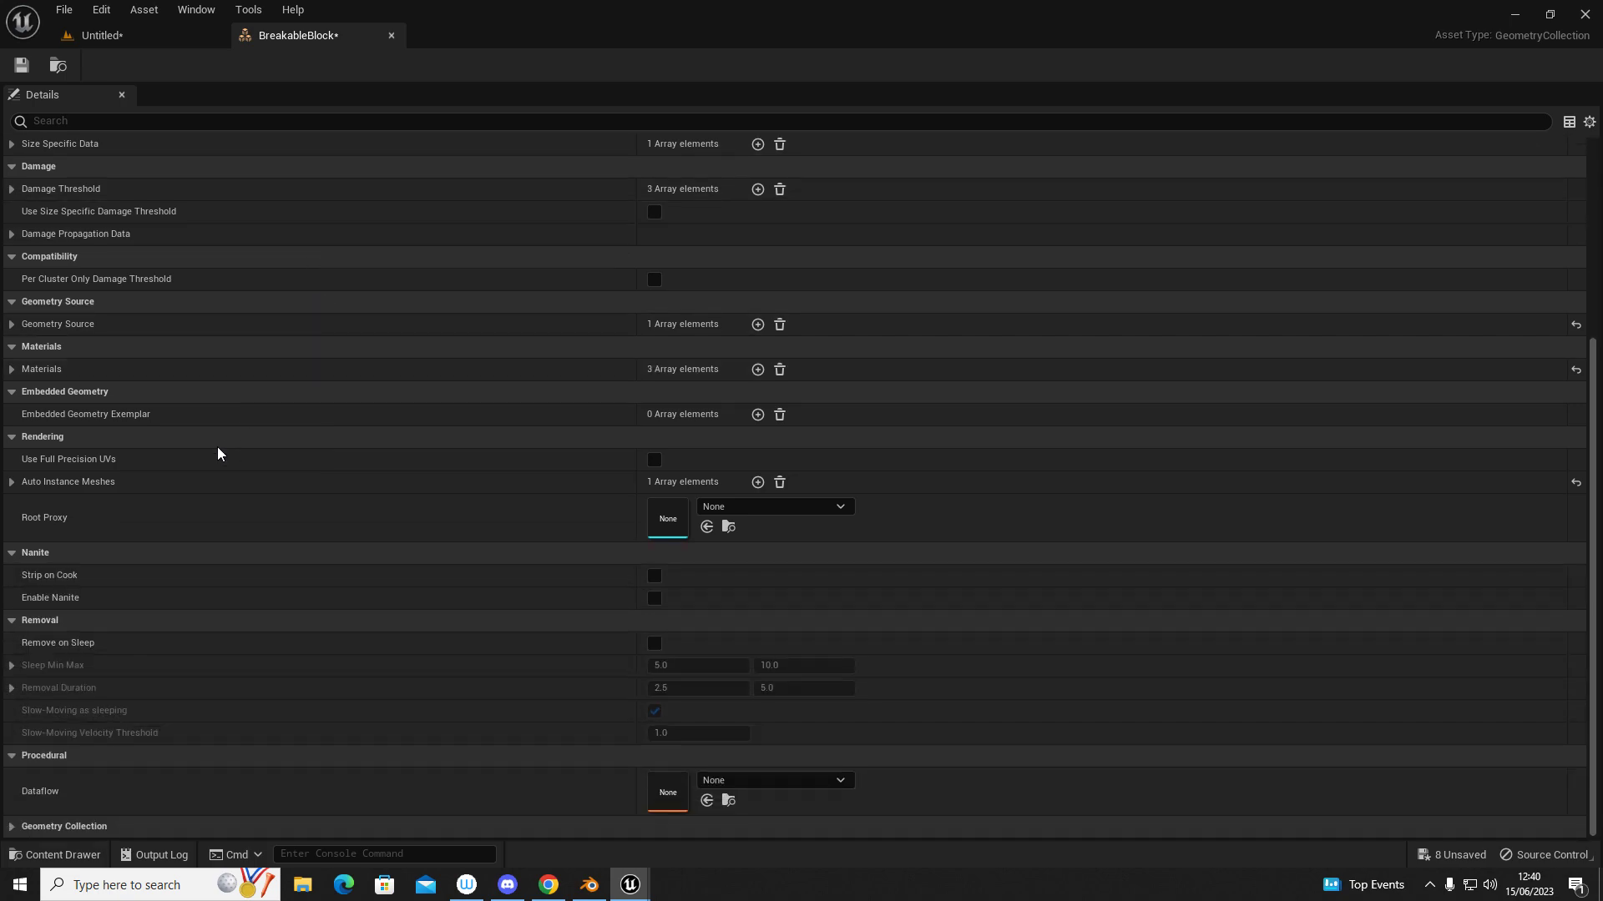
click(655, 598)
click(151, 33)
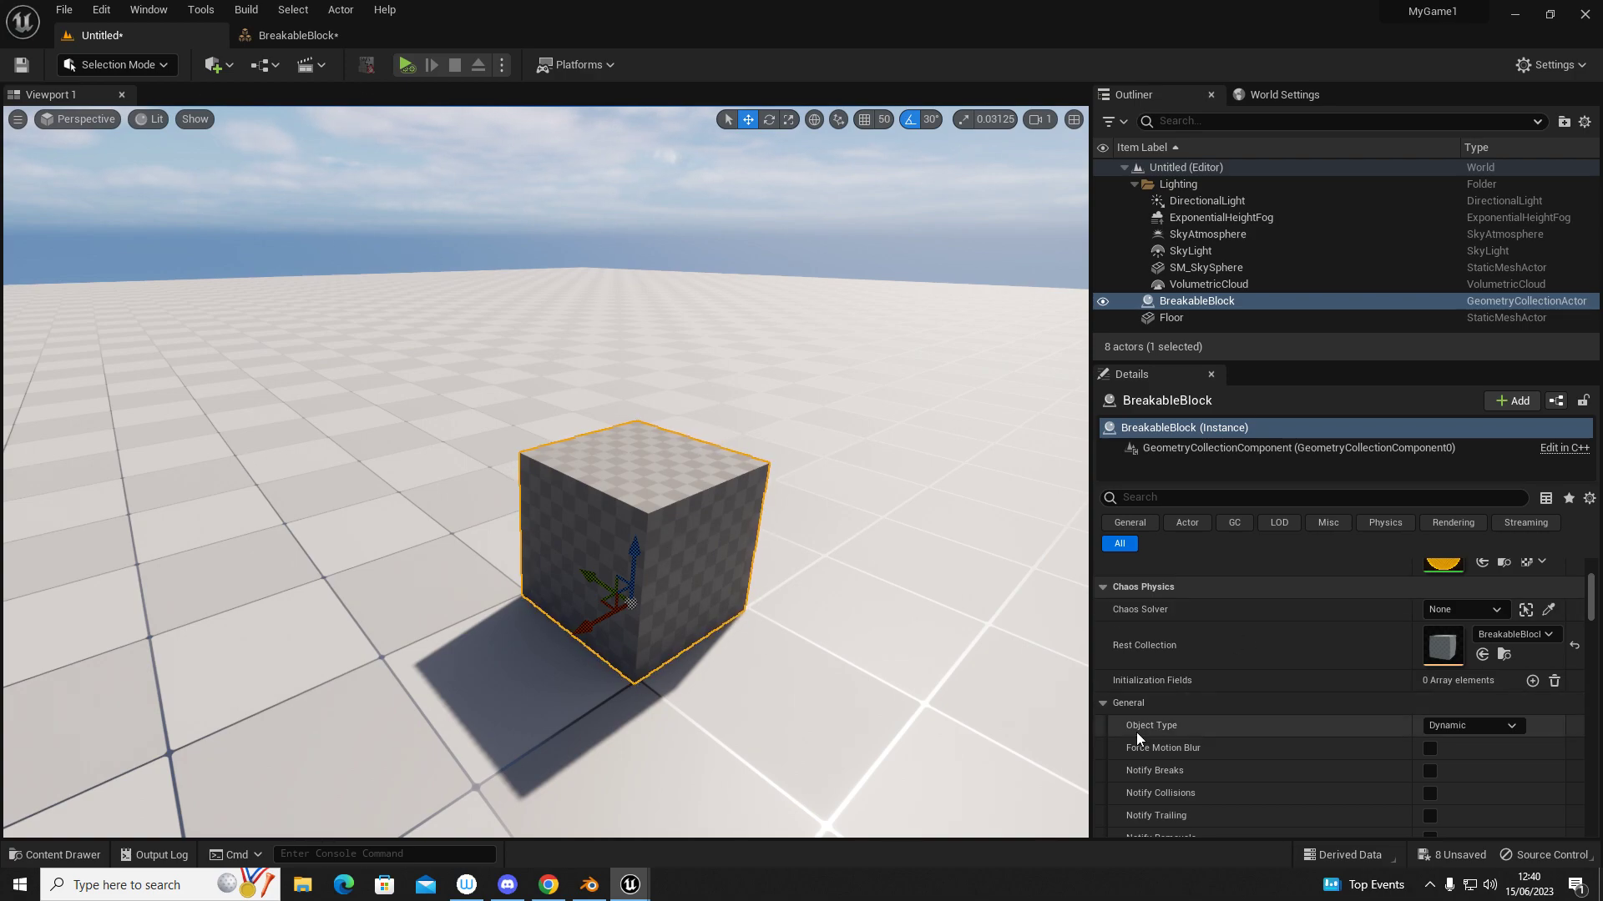
Lift BreakableBlock slightly and snap it down onto the floor
scroll(1252, 751, up, 3)
drag(625, 561, 637, 480)
key(End)
Duplicate BreakableBlock and raise the copy straight above it to a Z location of about 741
right_drag(681, 544, 725, 443)
key(s)
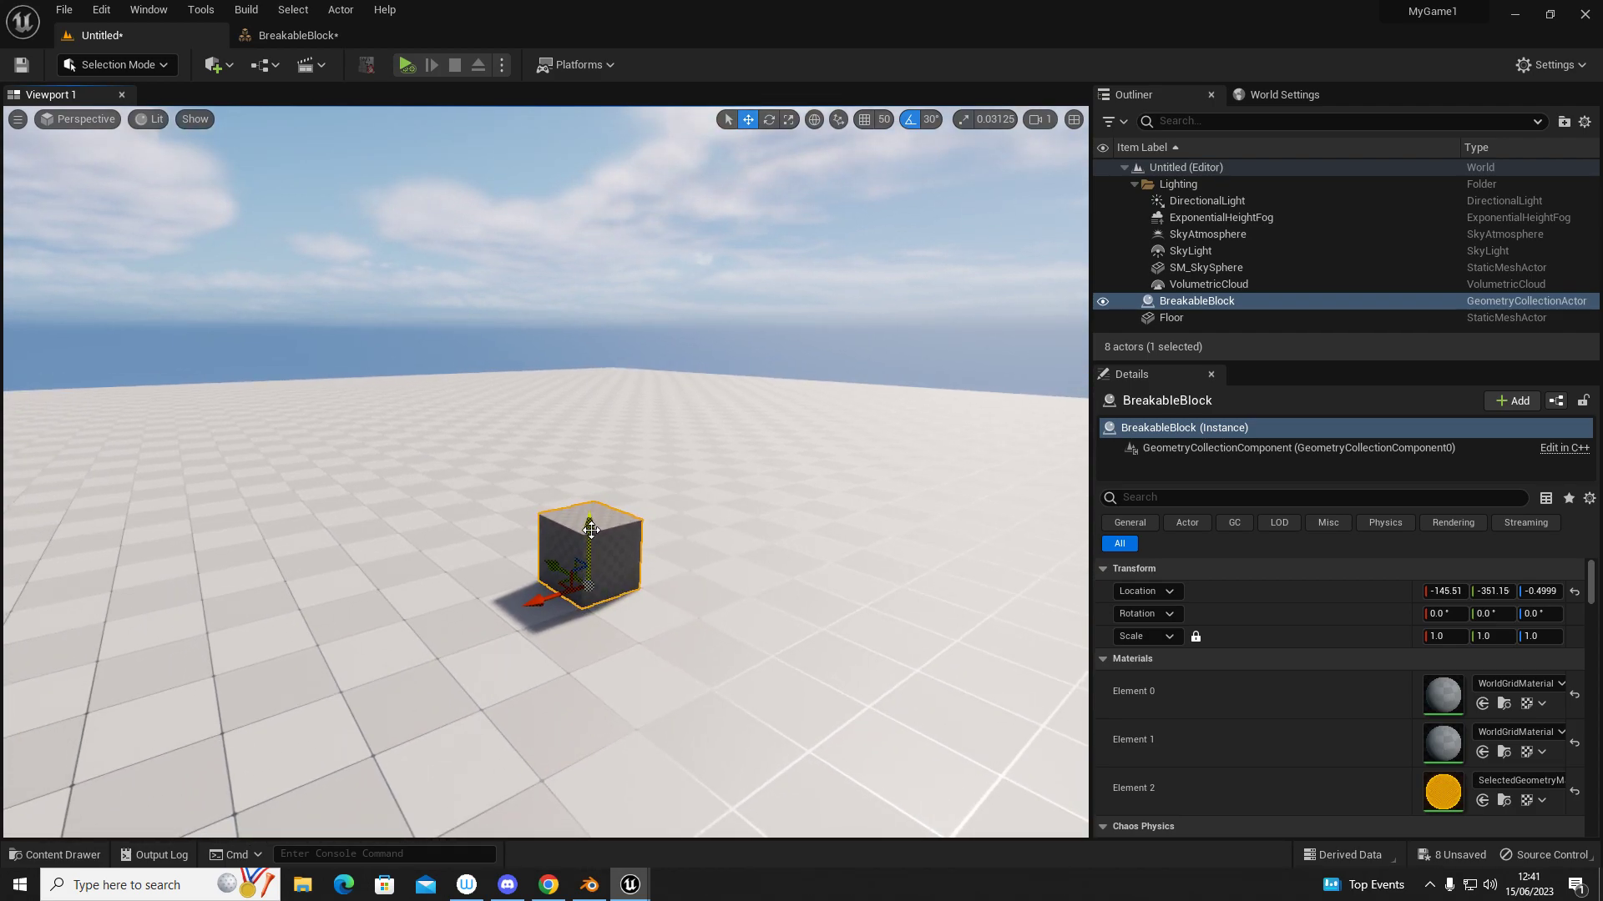
alt+drag(590, 530, 594, 290)
mouse_move(679, 462)
right_down()
mouse_move(635, 493)
mouse_move(701, 495)
mouse_move(703, 472)
right_up()
key(s)
click(668, 499)
click(634, 321)
drag(598, 285, 561, 127)
right_drag(561, 126, 541, 50)
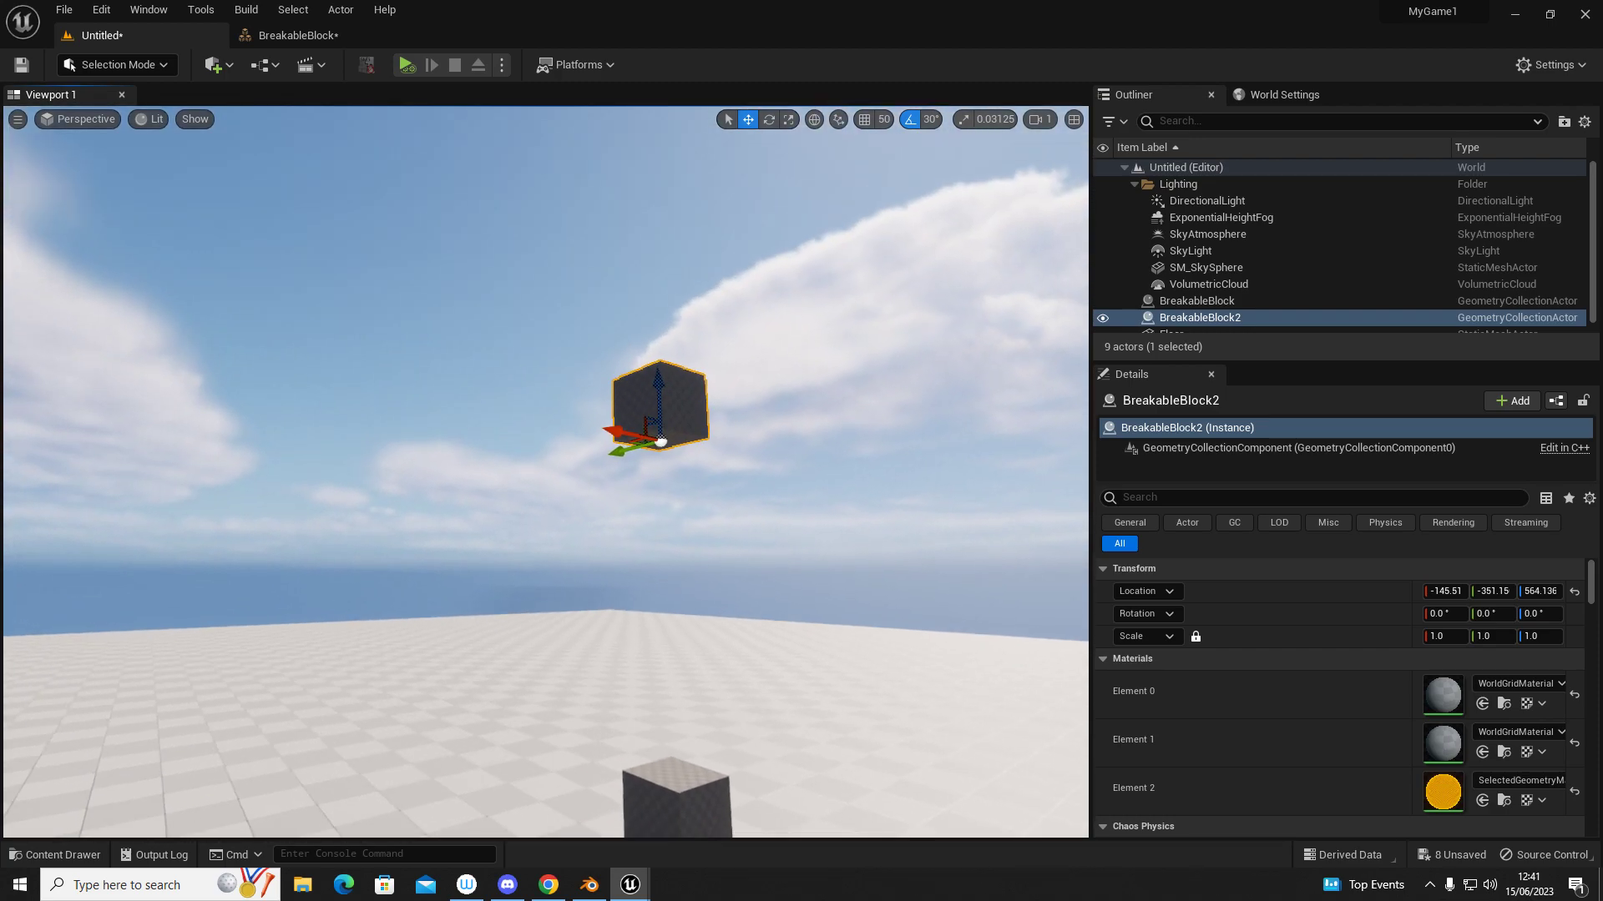
drag(655, 388, 640, 293)
right_drag(640, 293, 626, 368)
key(s)
key(g)
key(g)
right_drag(680, 473, 734, 437)
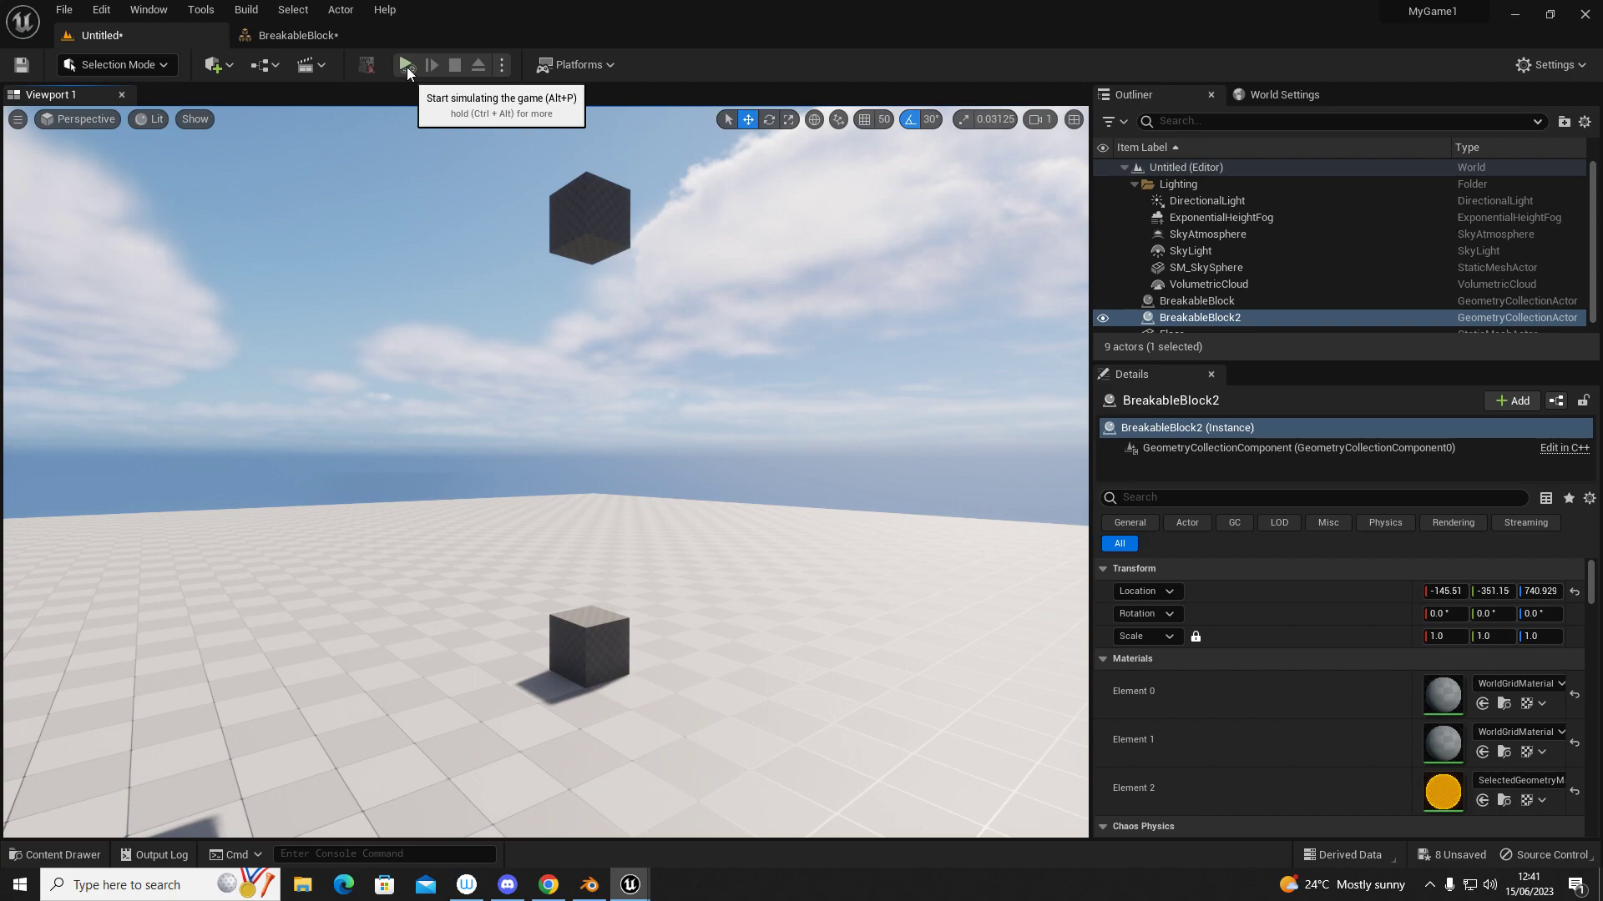
Simulate the raised block falling onto the lower one, inspect the impact, then stop and dismiss the message log
click(408, 66)
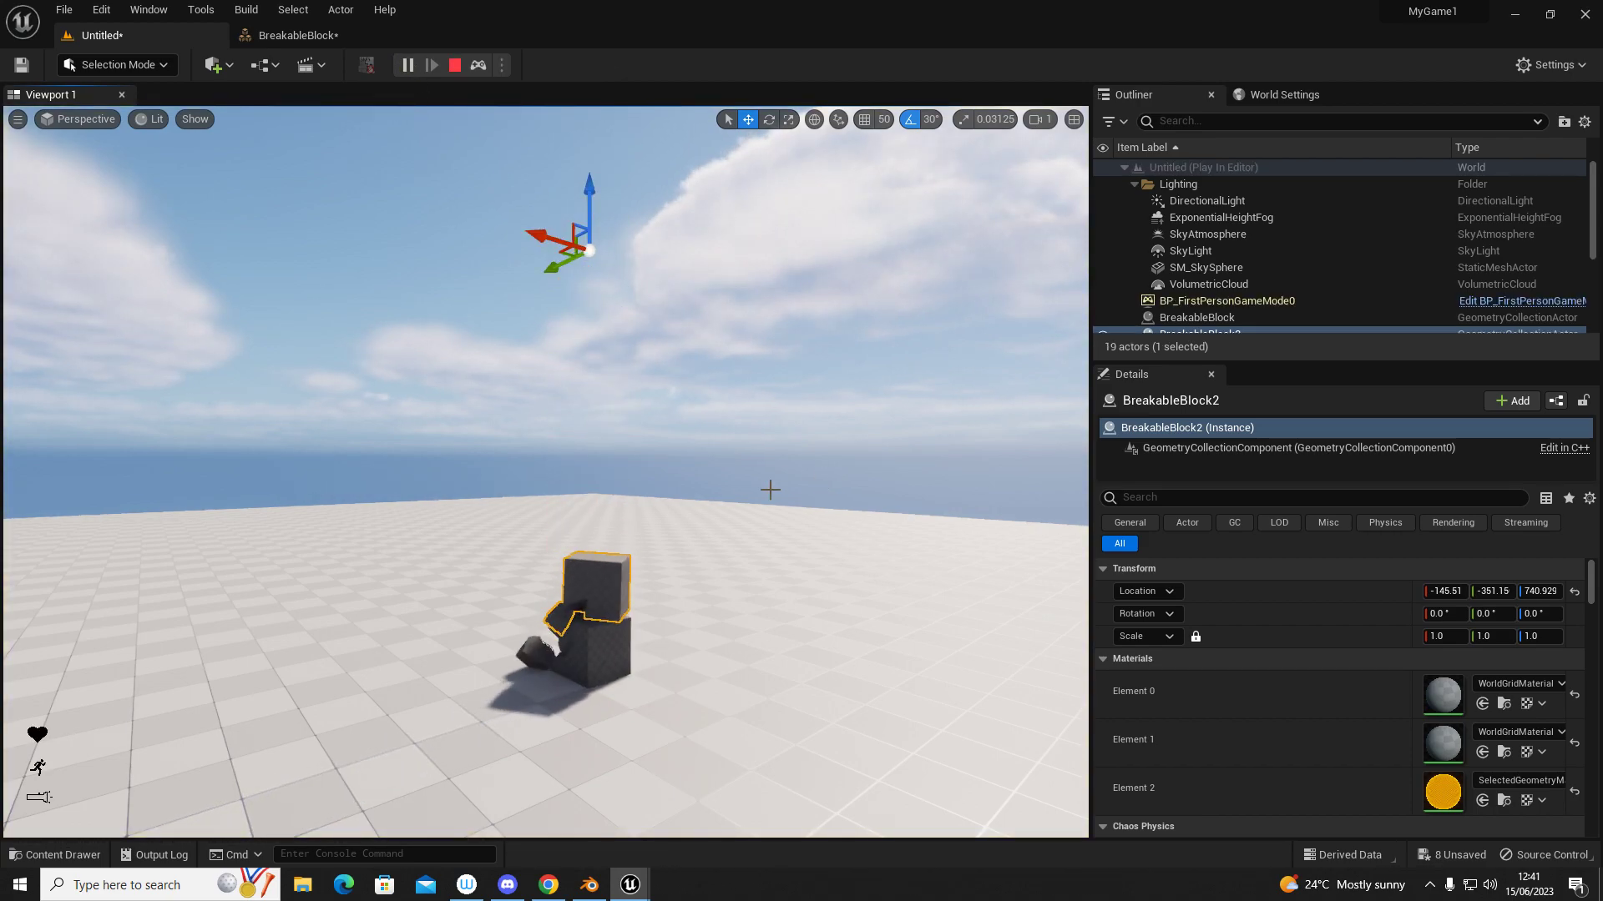
key(a)
right_drag(579, 444, 685, 499)
key(w)
click(454, 65)
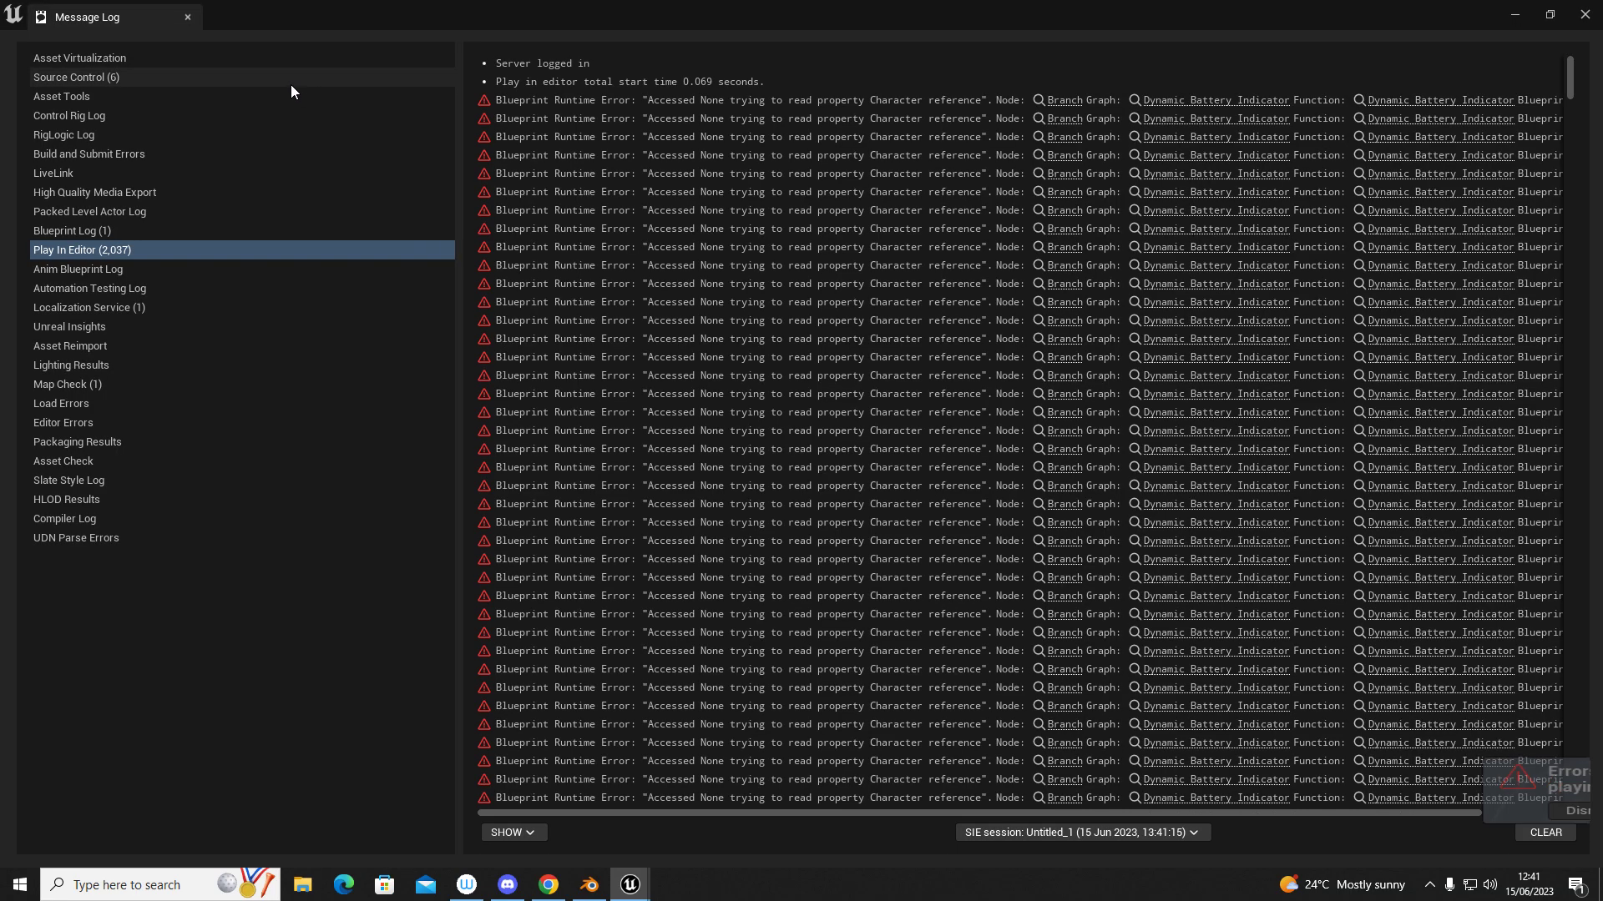
click(188, 18)
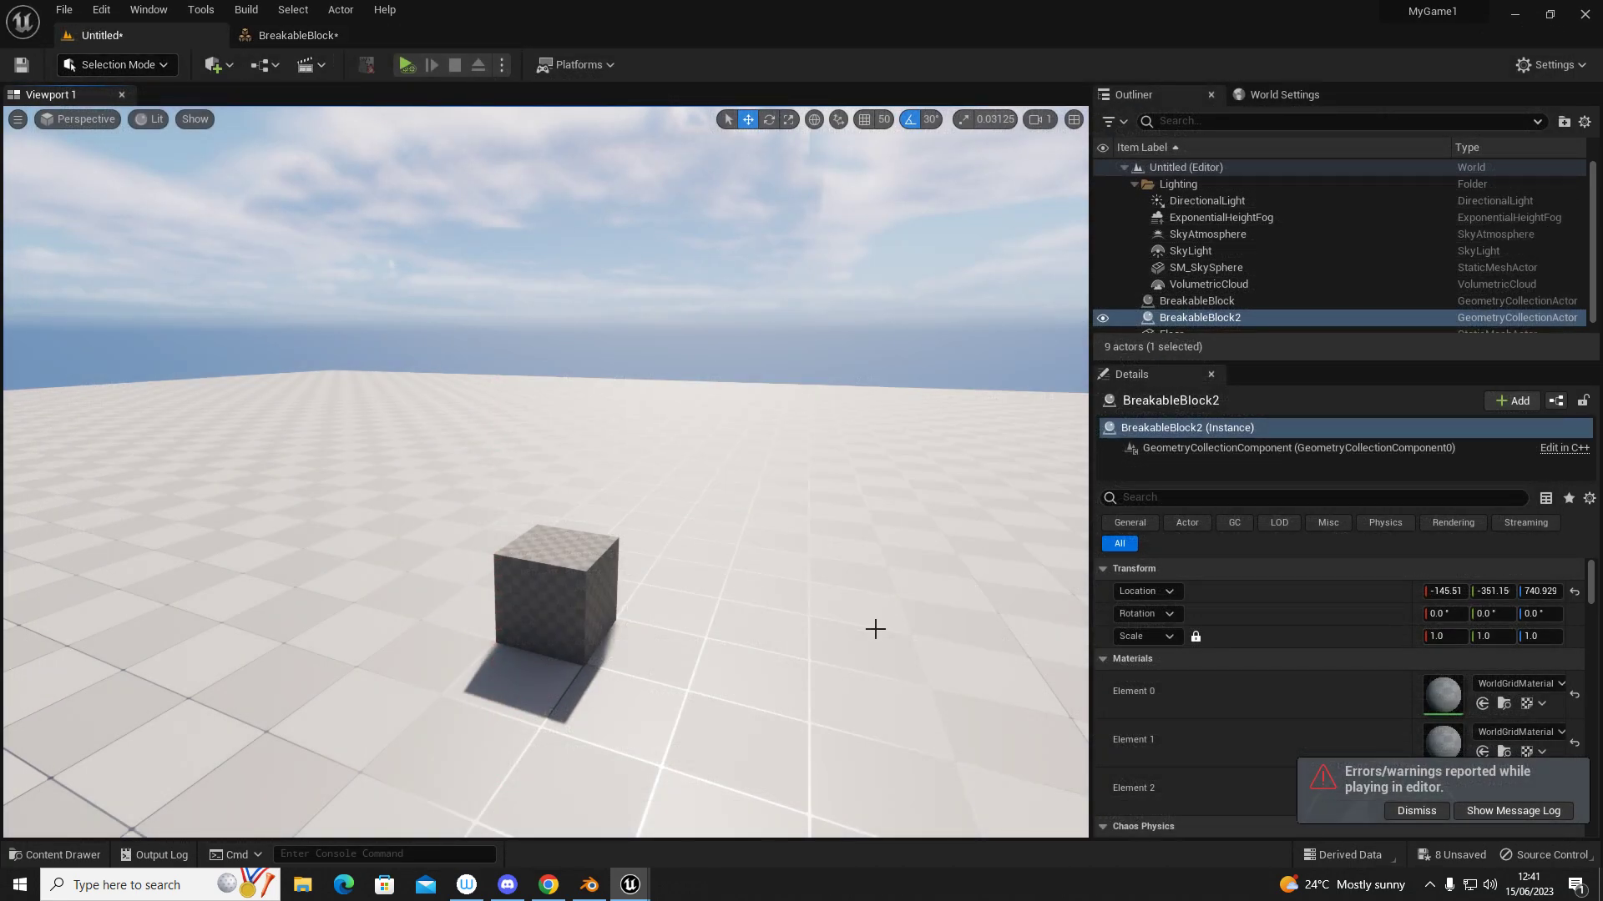
Set all three damage threshold values of BreakableBlock2 to 5000
scroll(1219, 589, down, 2)
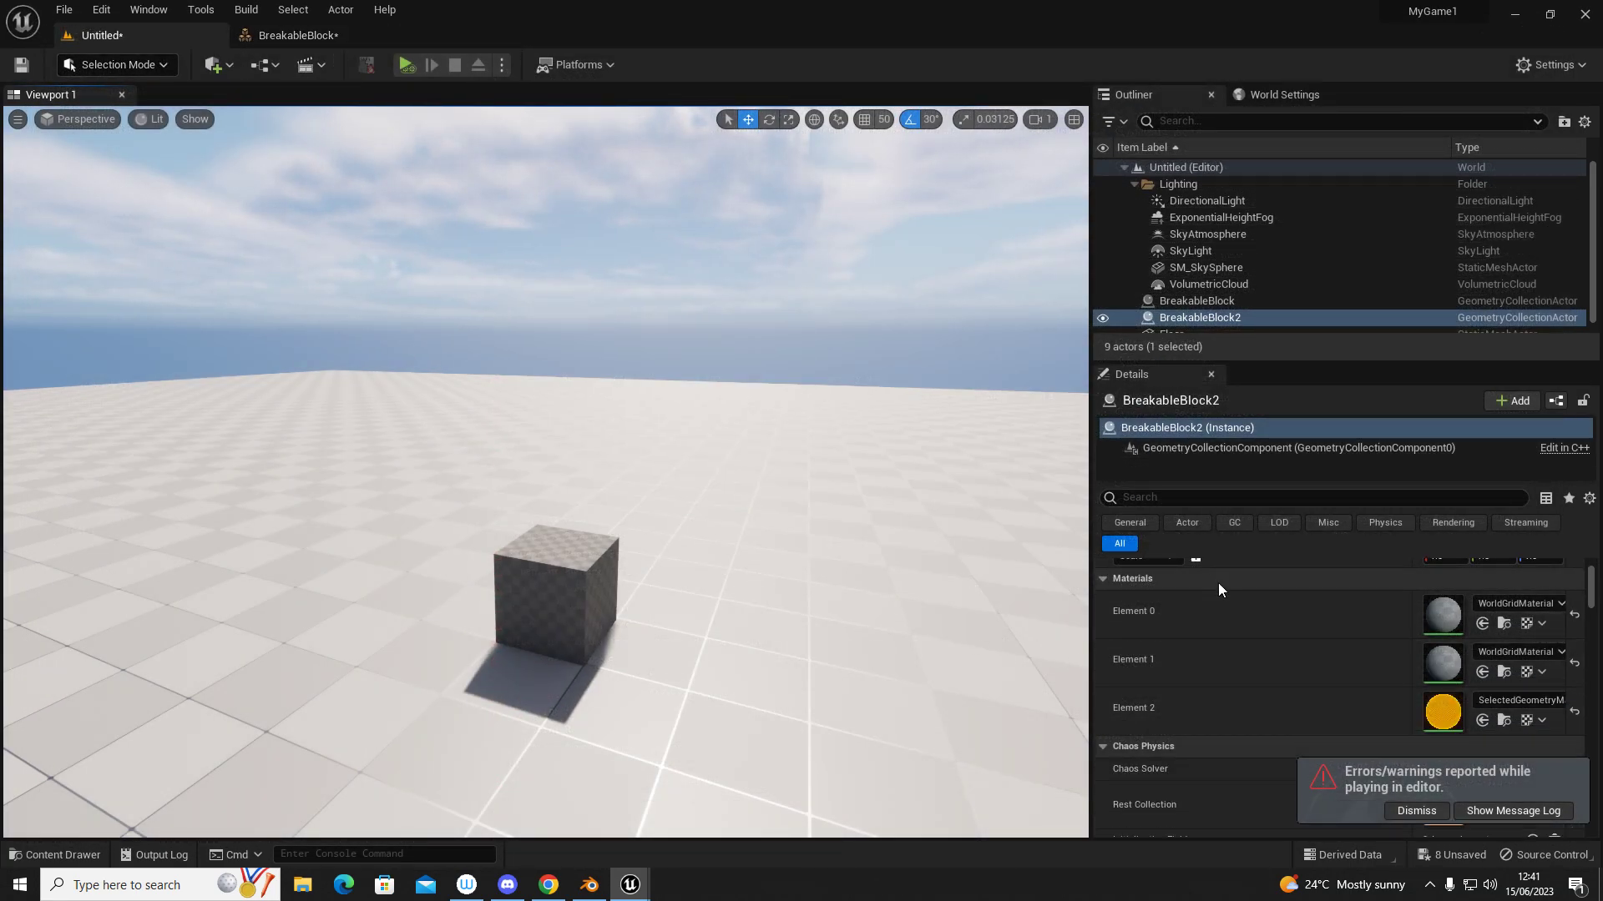
scroll(1219, 583, down, 10)
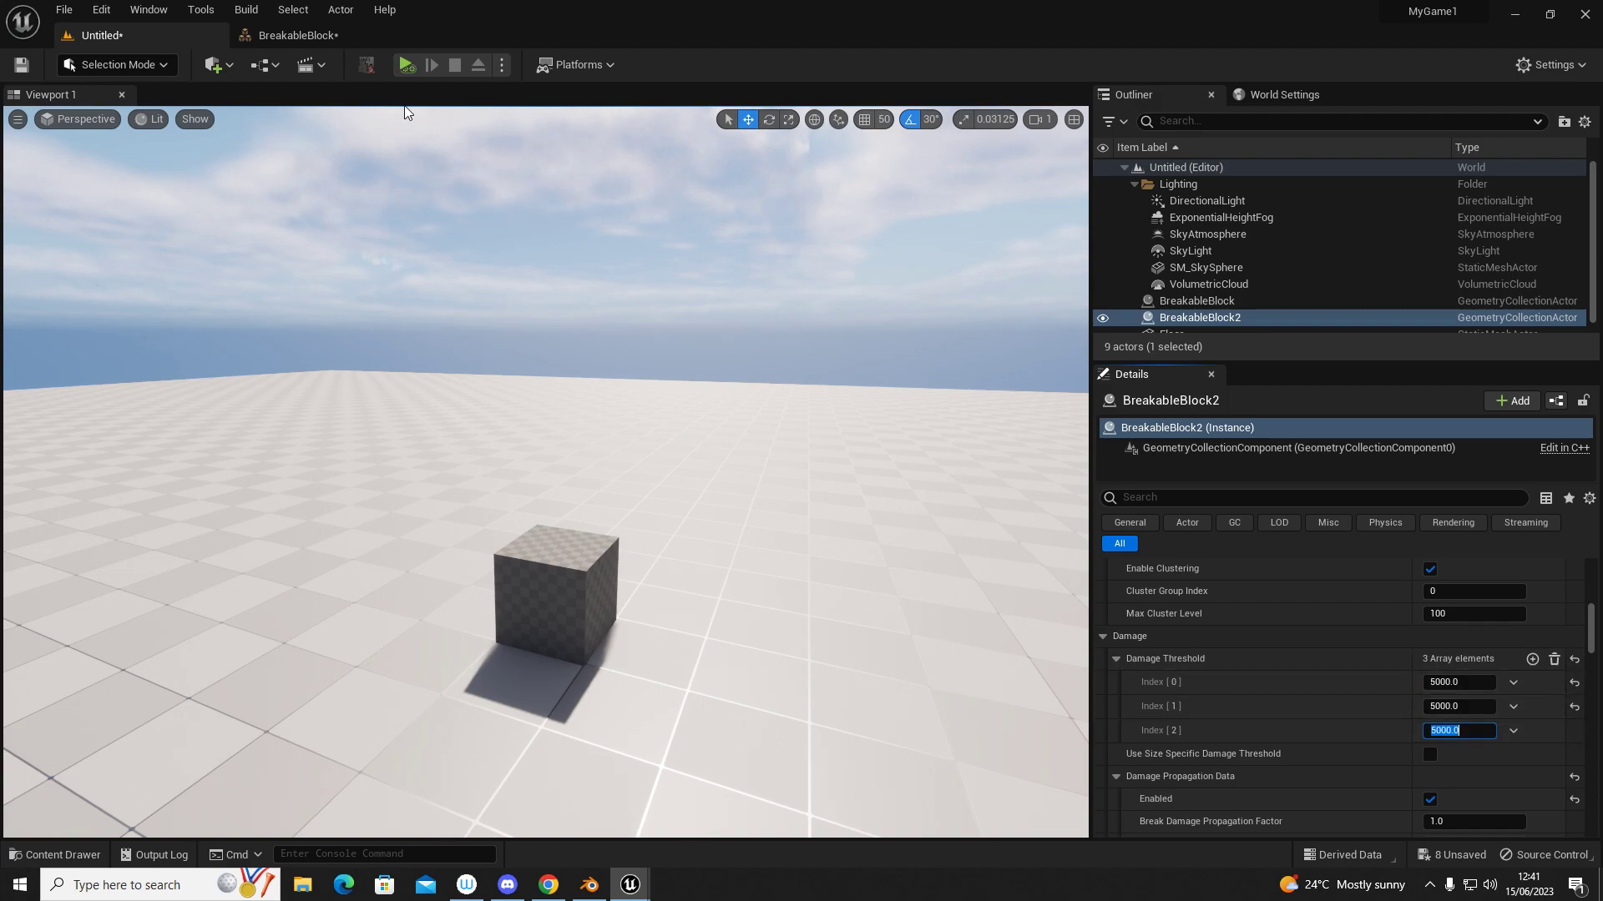
Simulate the drop with the lowered thresholds, examine the broken pieces up close, then stop and dismiss the message log
click(407, 65)
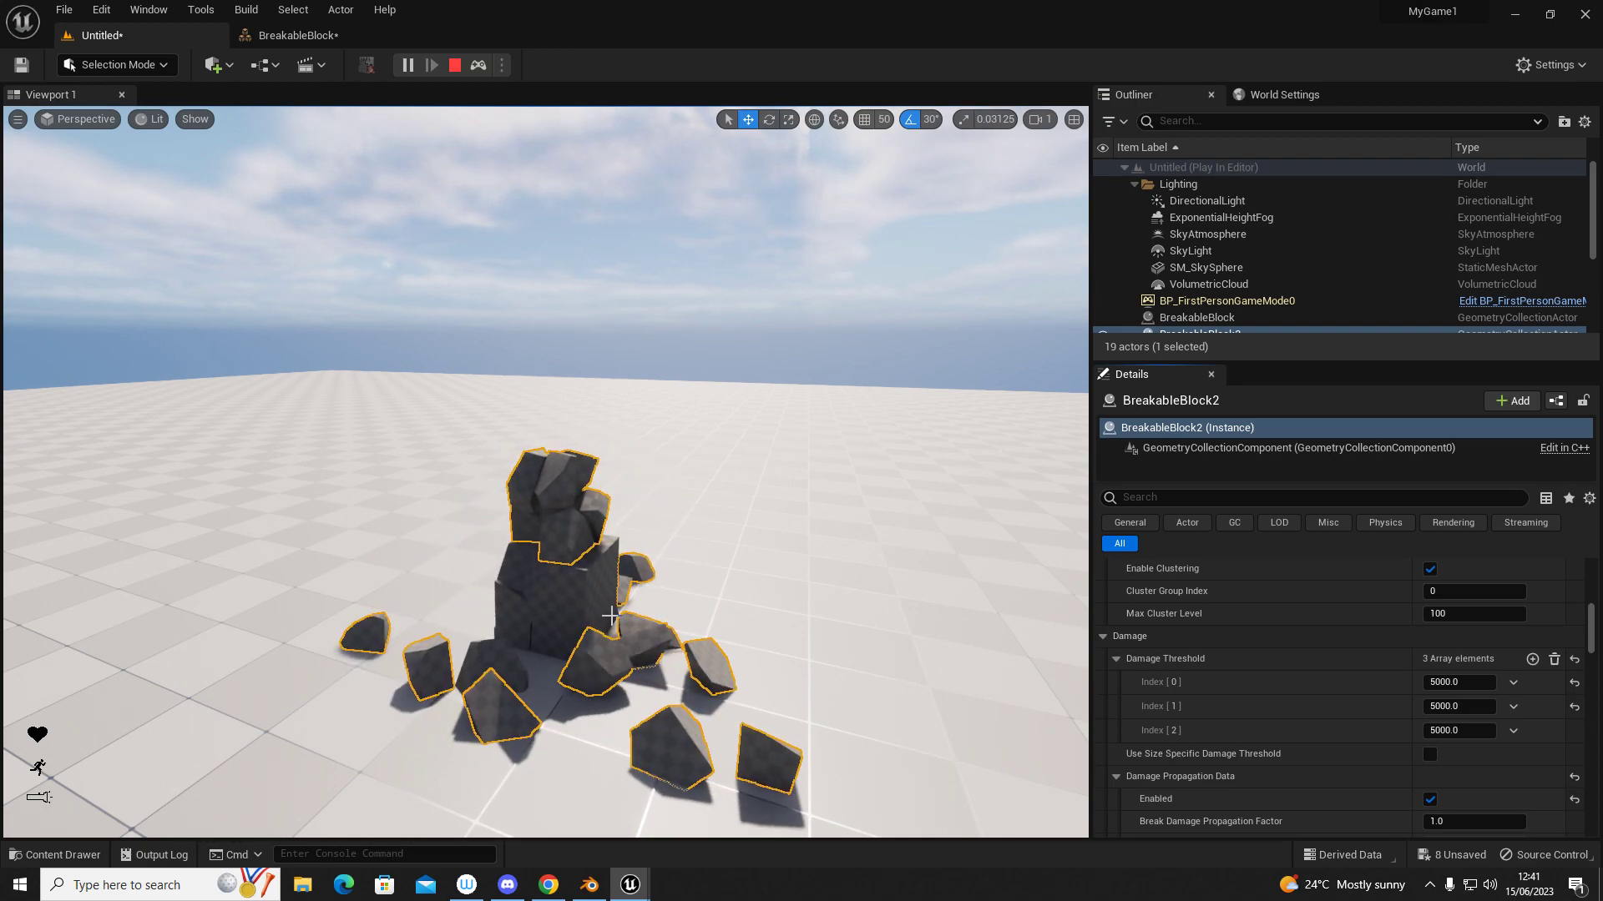
click(589, 623)
key(d)
key(w)
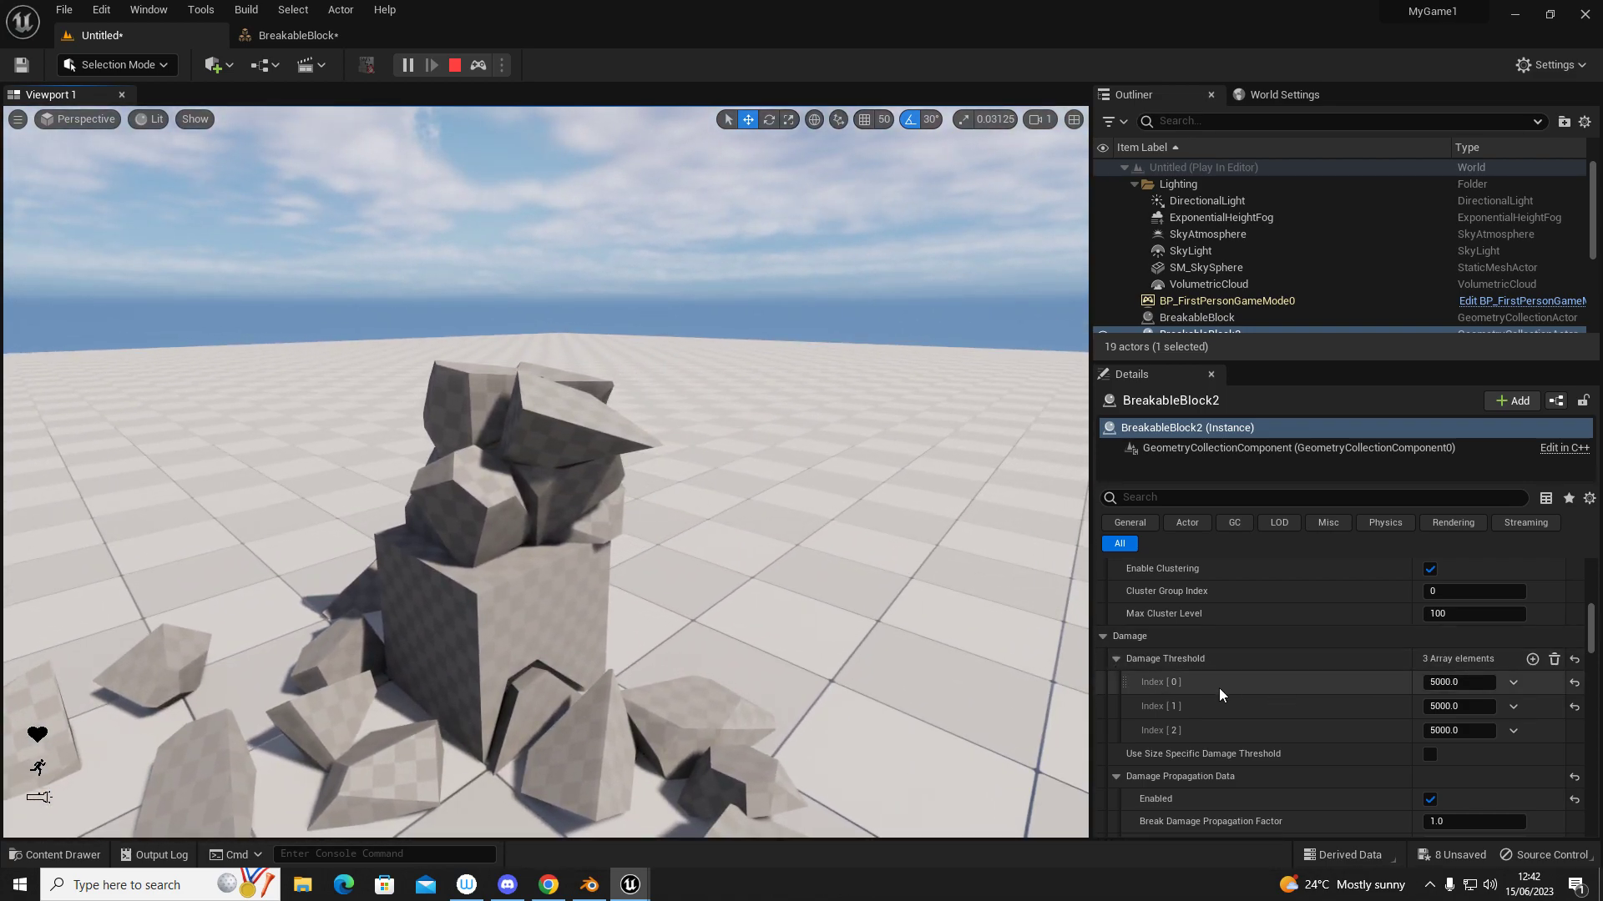
scroll(787, 479, down, 3)
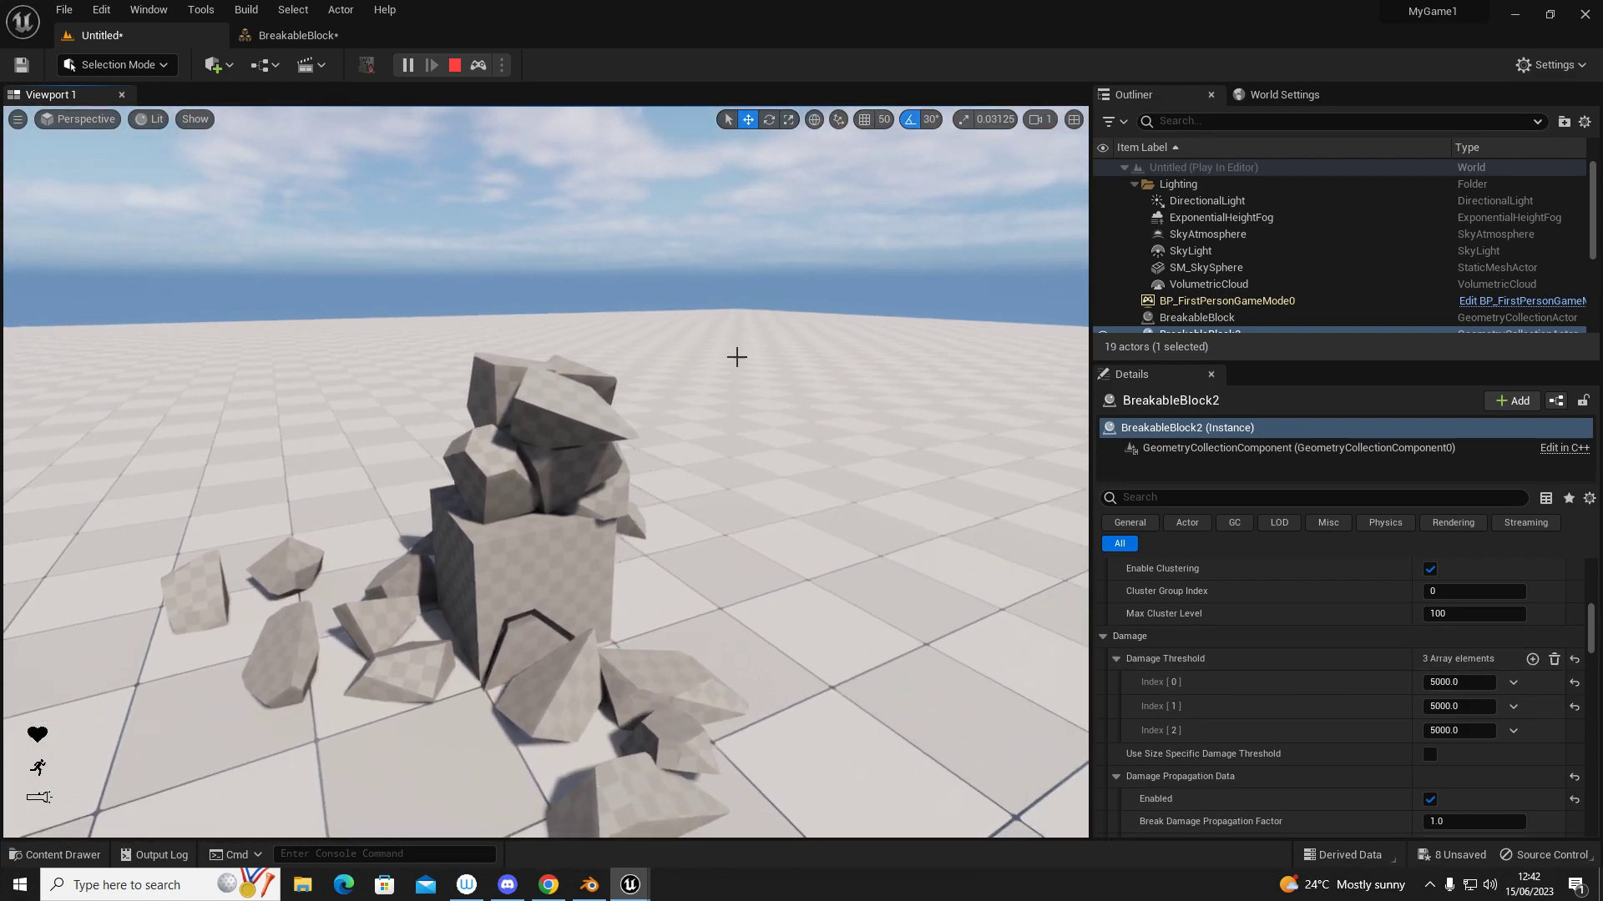
click(455, 65)
click(187, 16)
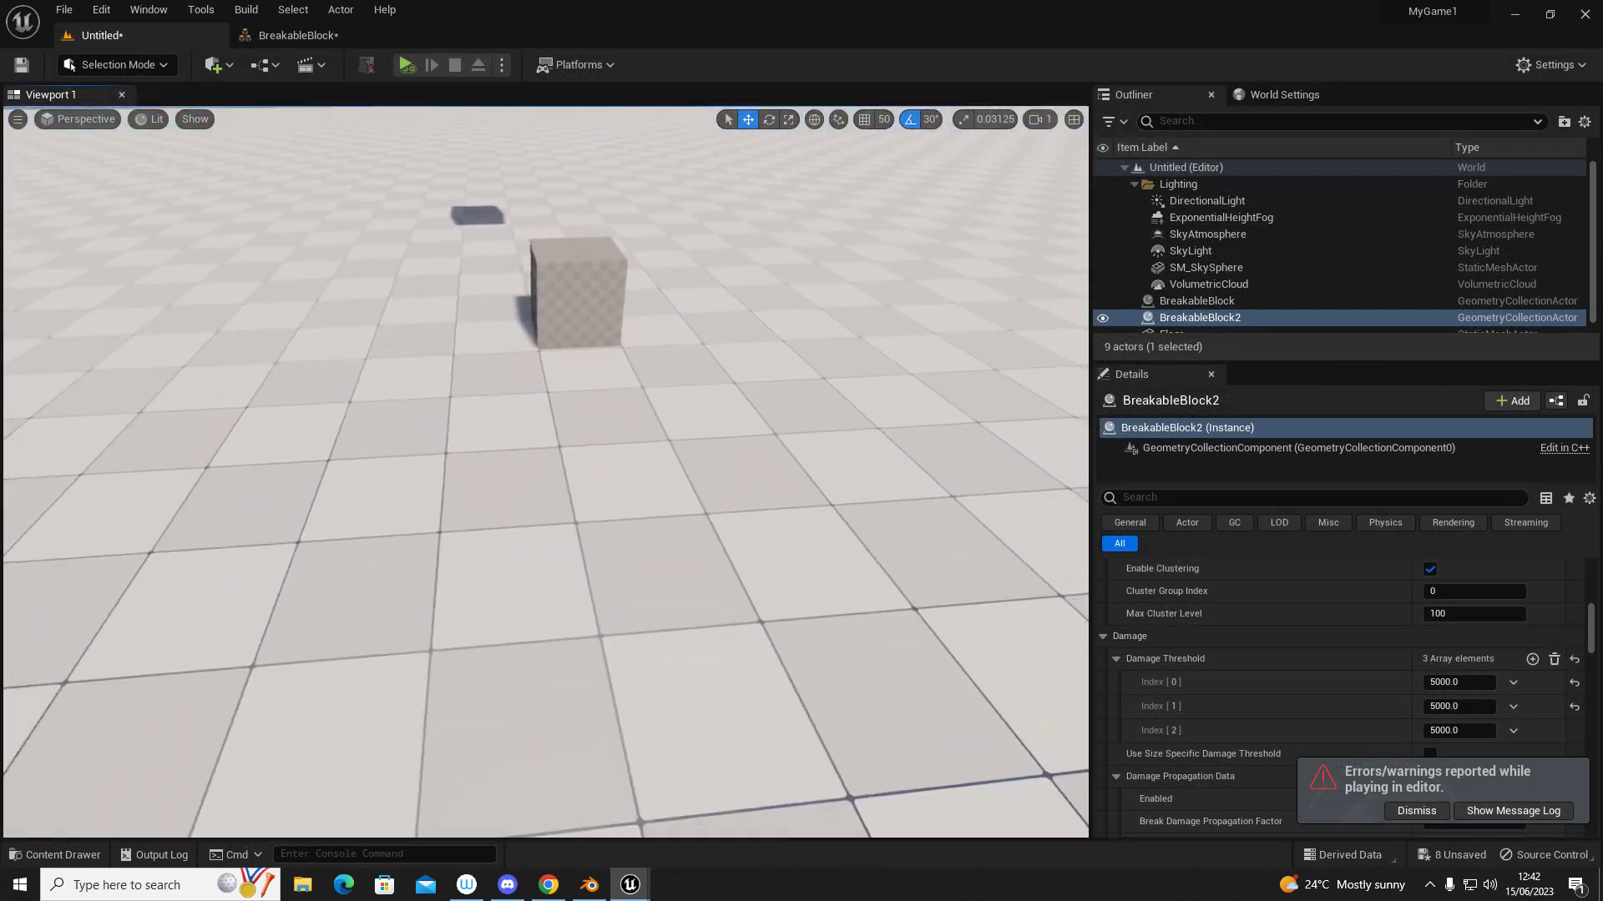
Duplicate the floor block upward twice to build a stack of three blocks beneath the raised one
right_drag(546, 472, 511, 209)
click(577, 559)
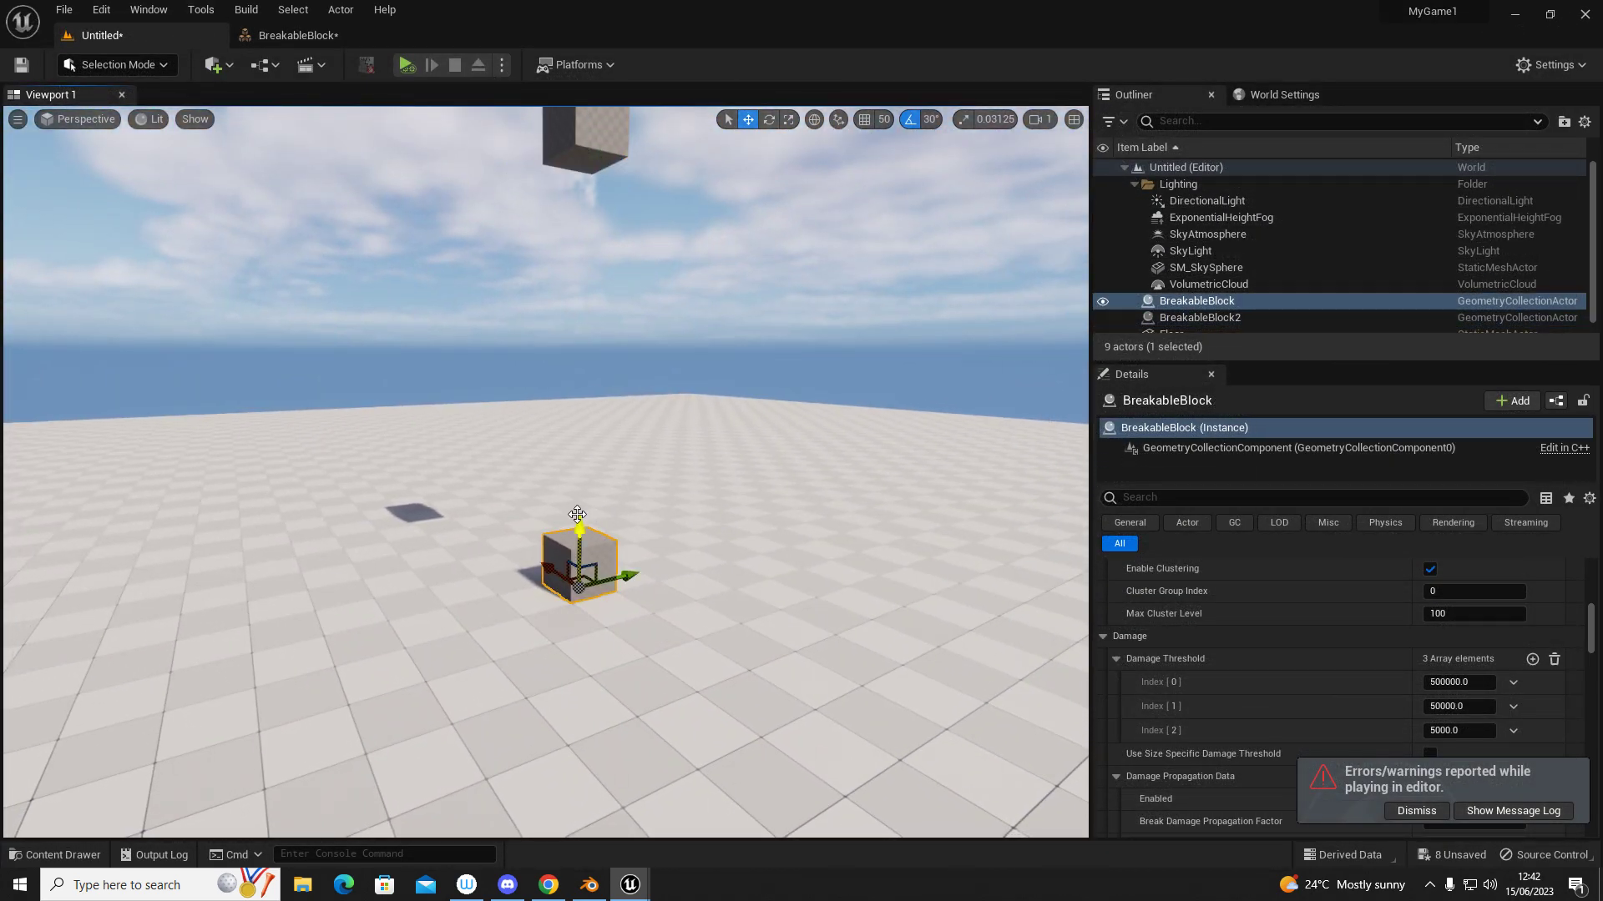
alt+drag(579, 531, 578, 481)
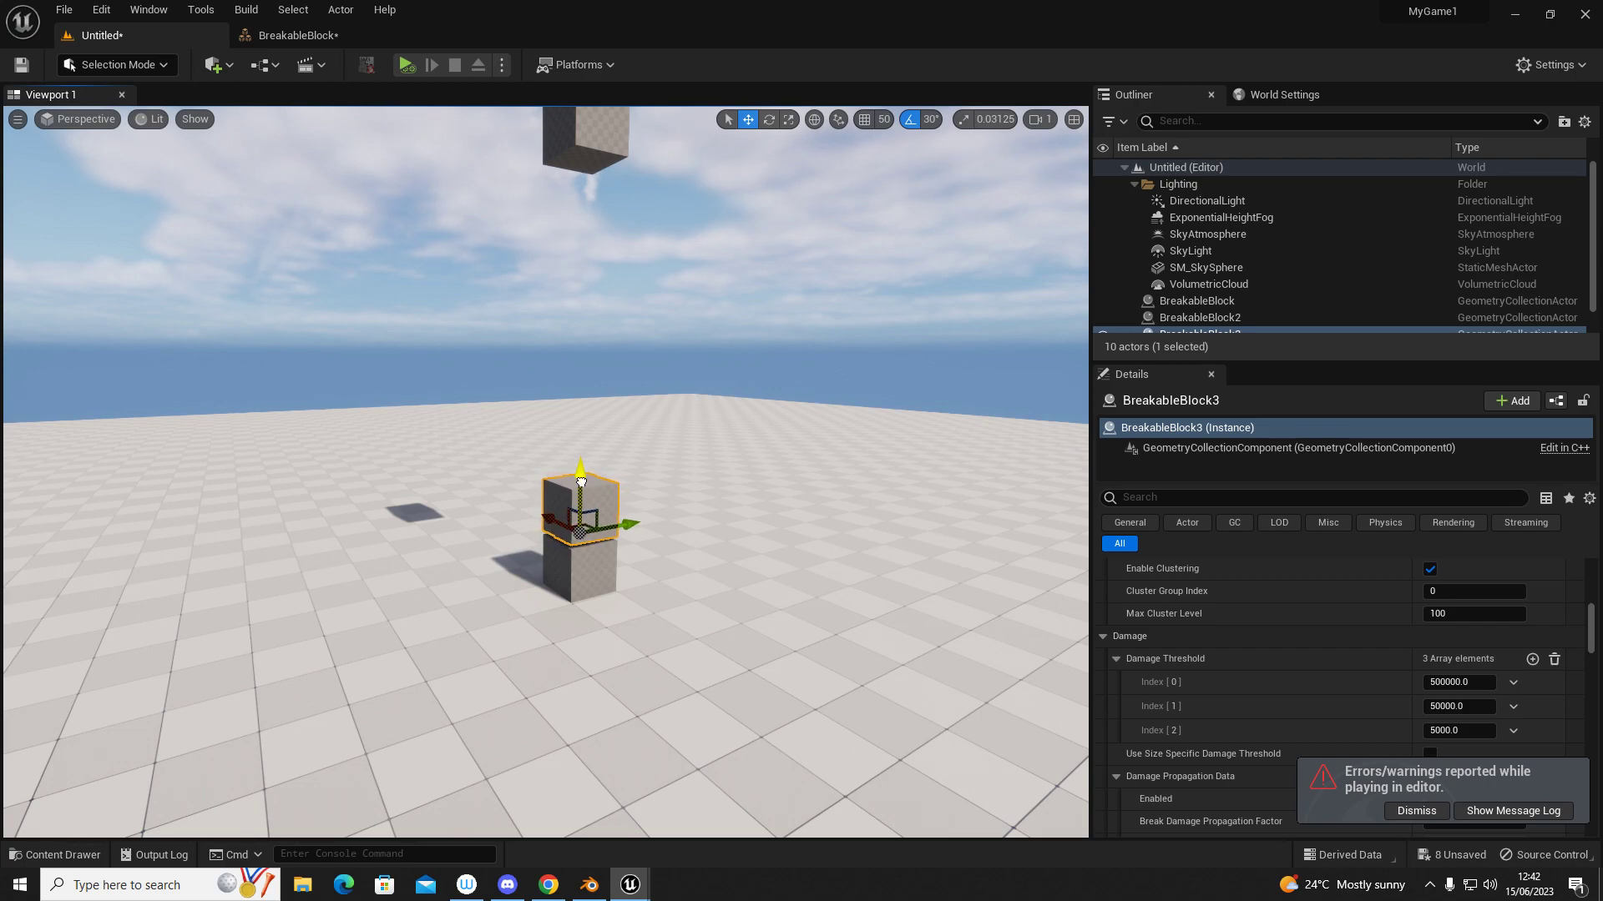
alt+drag(581, 483, 582, 421)
scroll(653, 414, down, 3)
right_drag(653, 414, 654, 351)
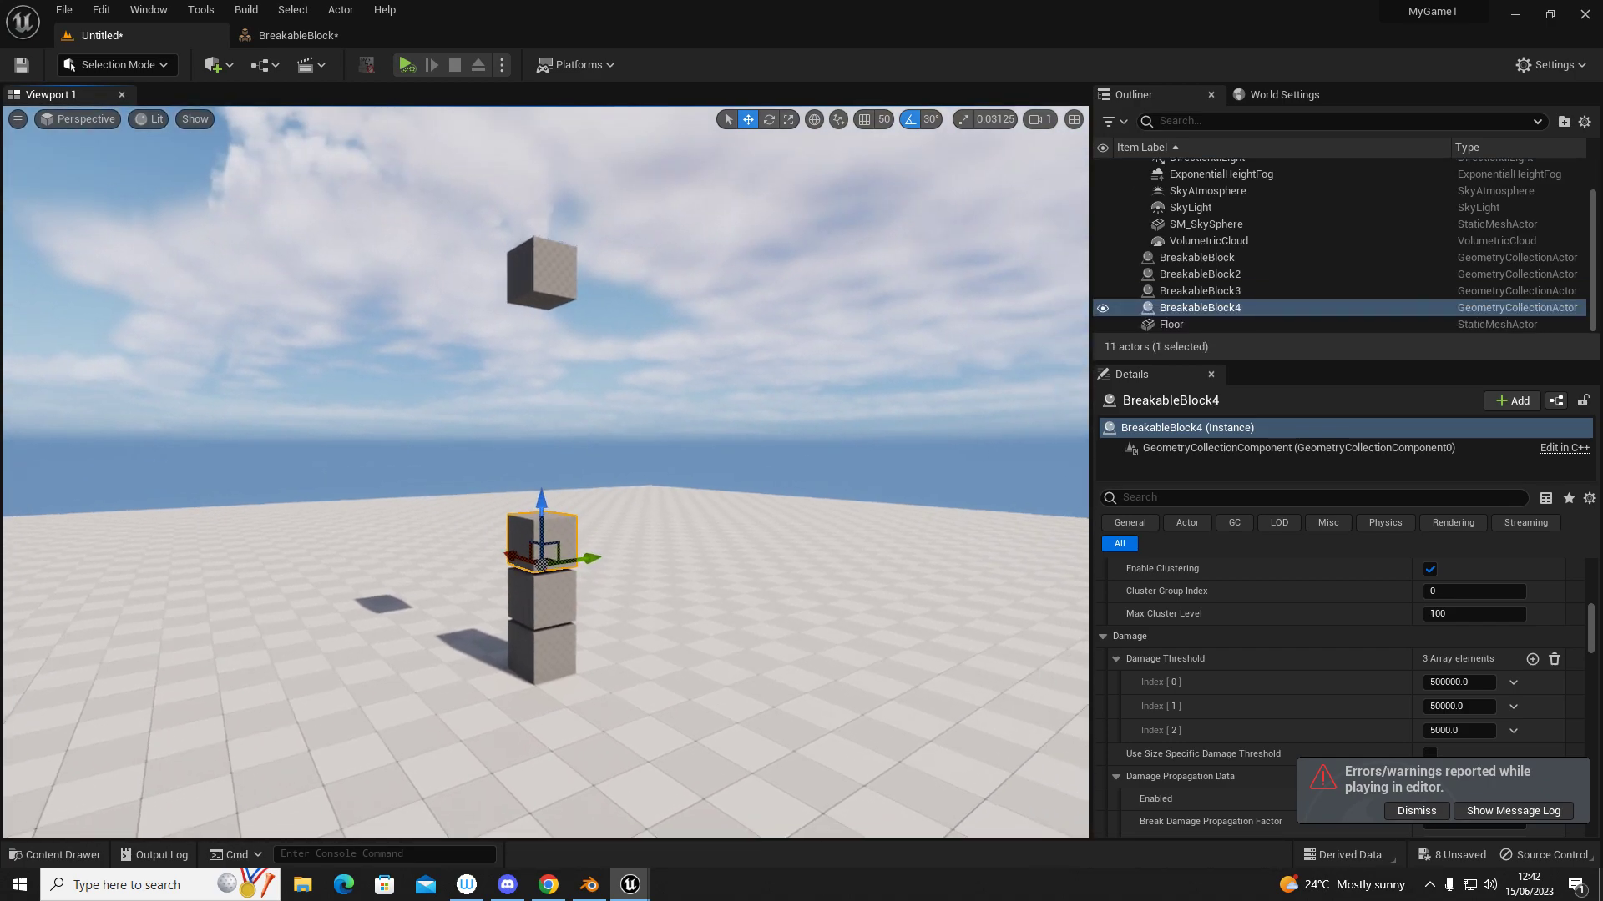
Shift the raised BreakableBlock2 slightly sideways above the stack
scroll(673, 383, down, 4)
click(590, 329)
drag(614, 357, 599, 357)
Simulate the block falling onto the three-block stack, inspect the debris, then stop and dismiss the message log
click(407, 66)
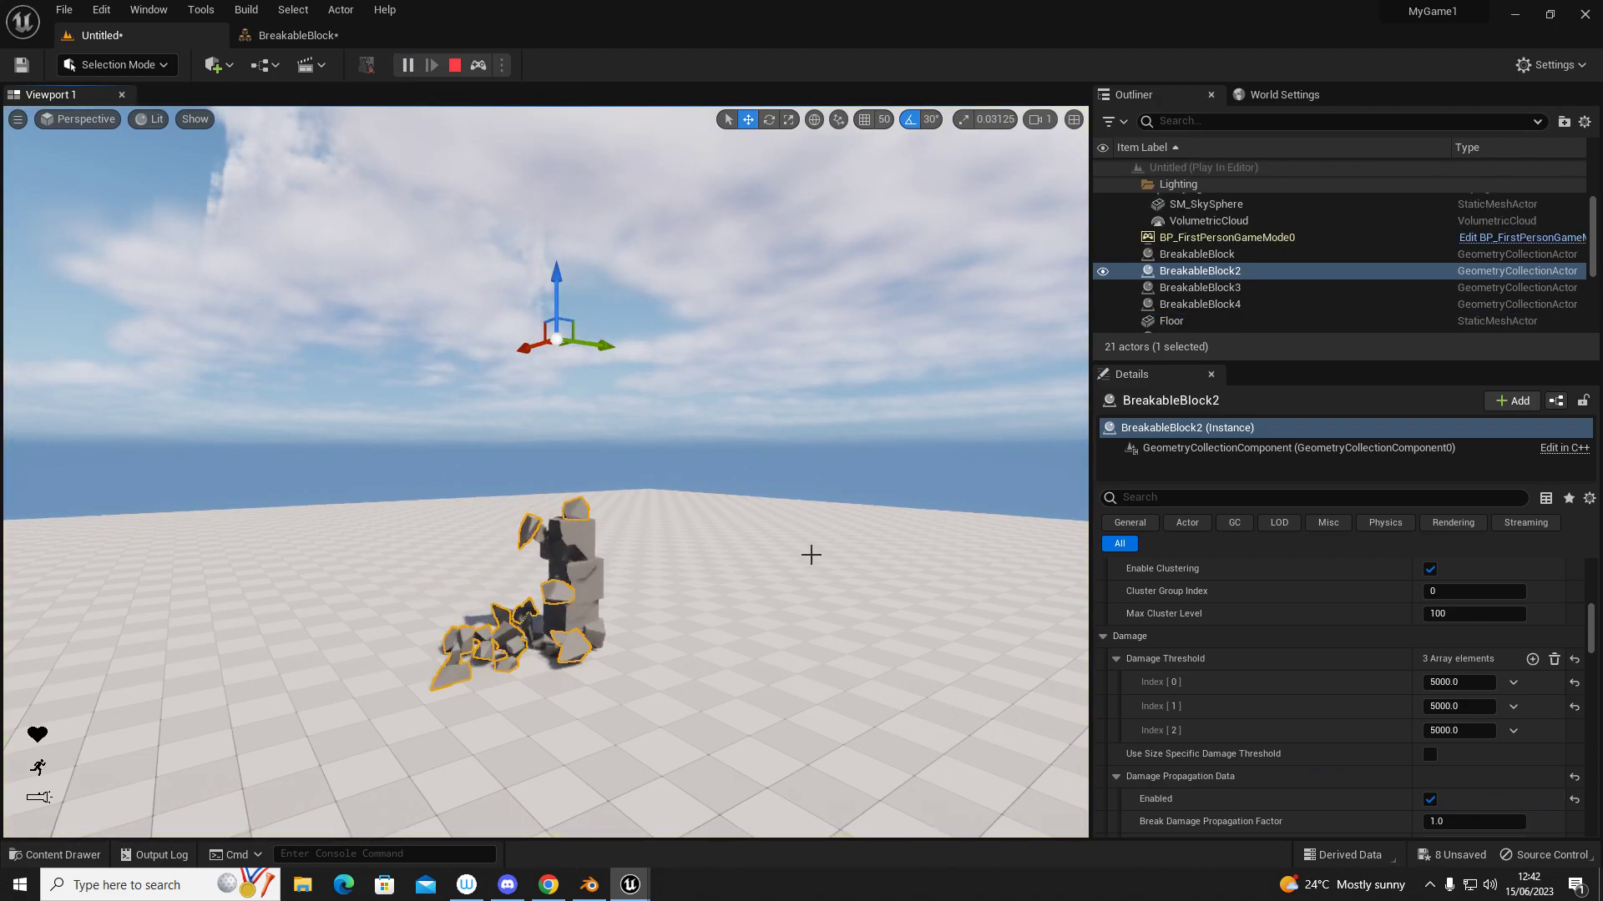
right_drag(811, 554, 859, 634)
key(w)
key(w)
key(a)
right_drag(779, 598, 704, 544)
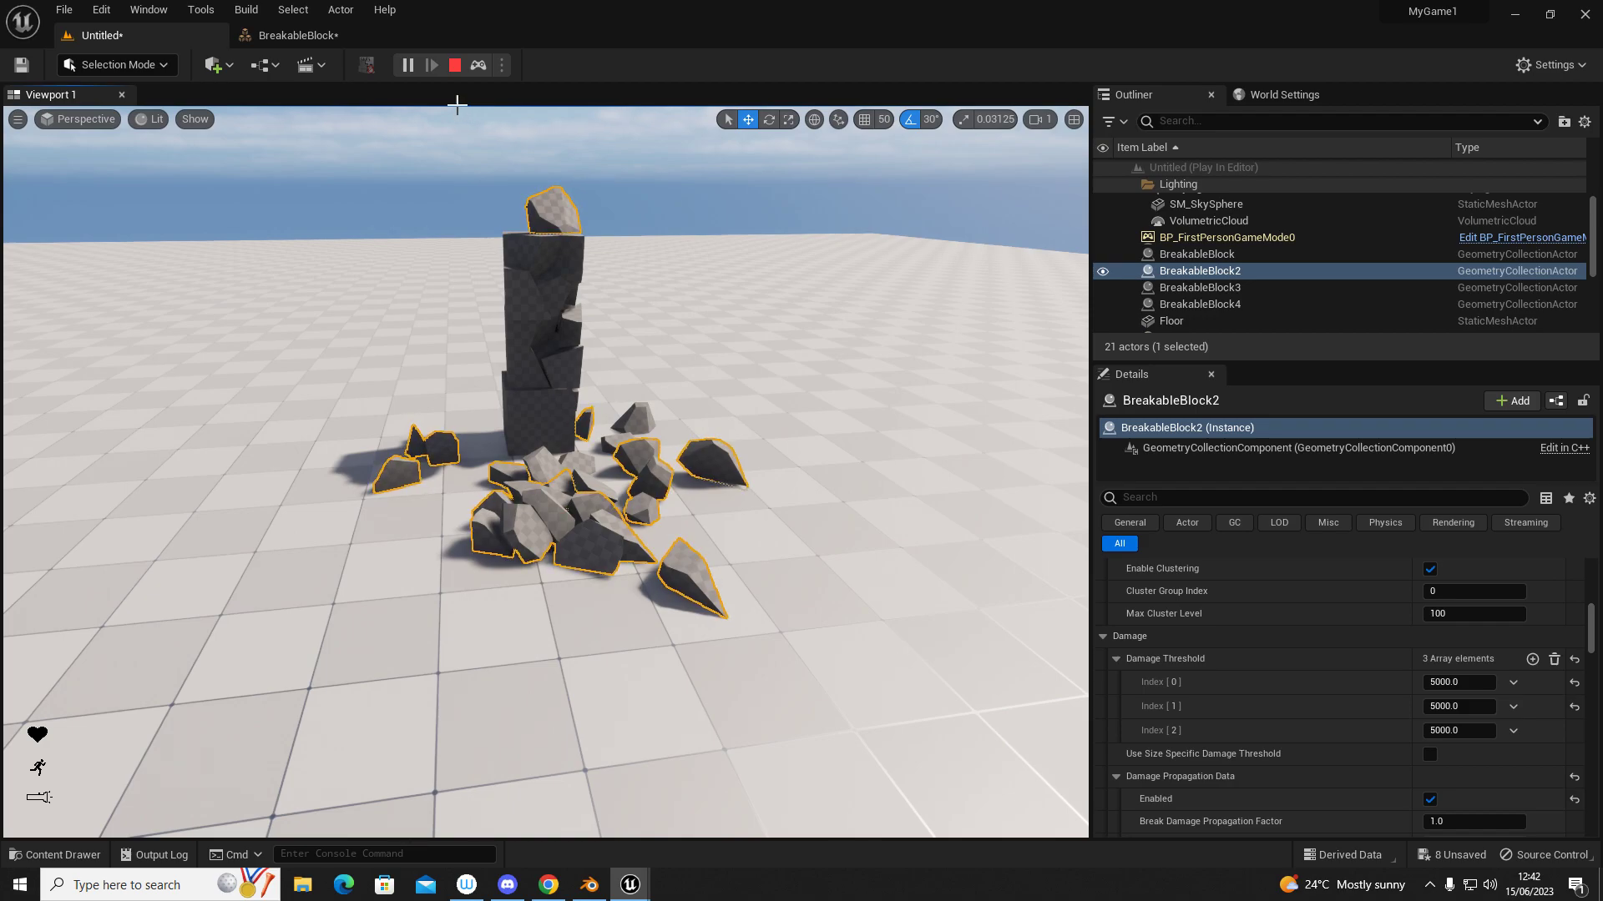
click(455, 66)
click(189, 25)
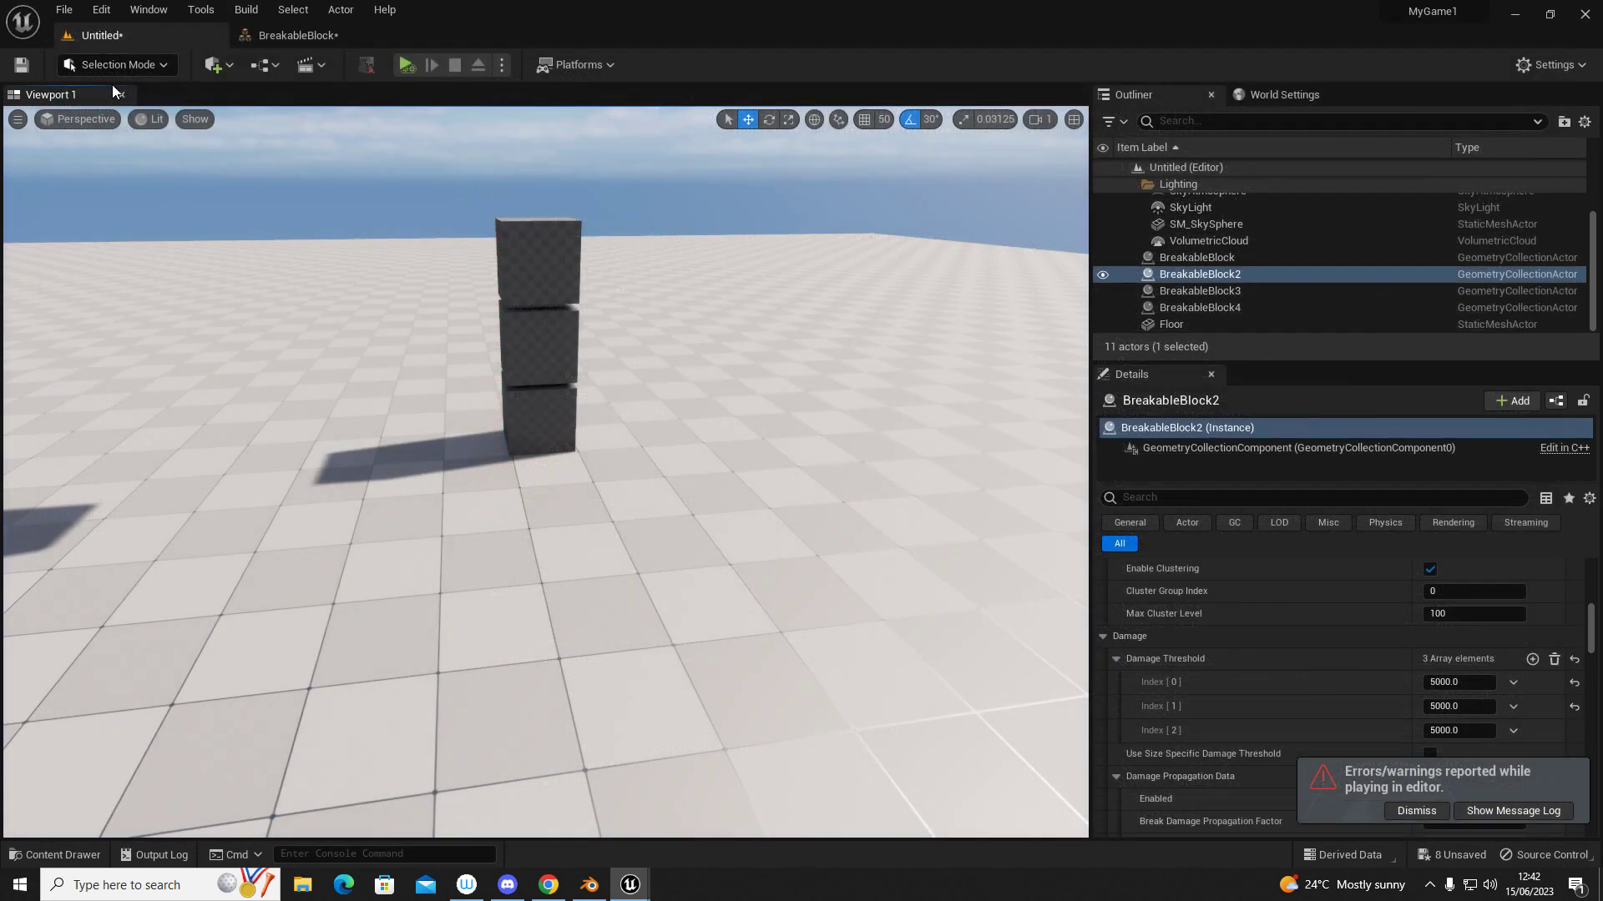
Switch to Modeling mode and create a 100 × 100 × 100 box on the floor in front of the stack
click(114, 66)
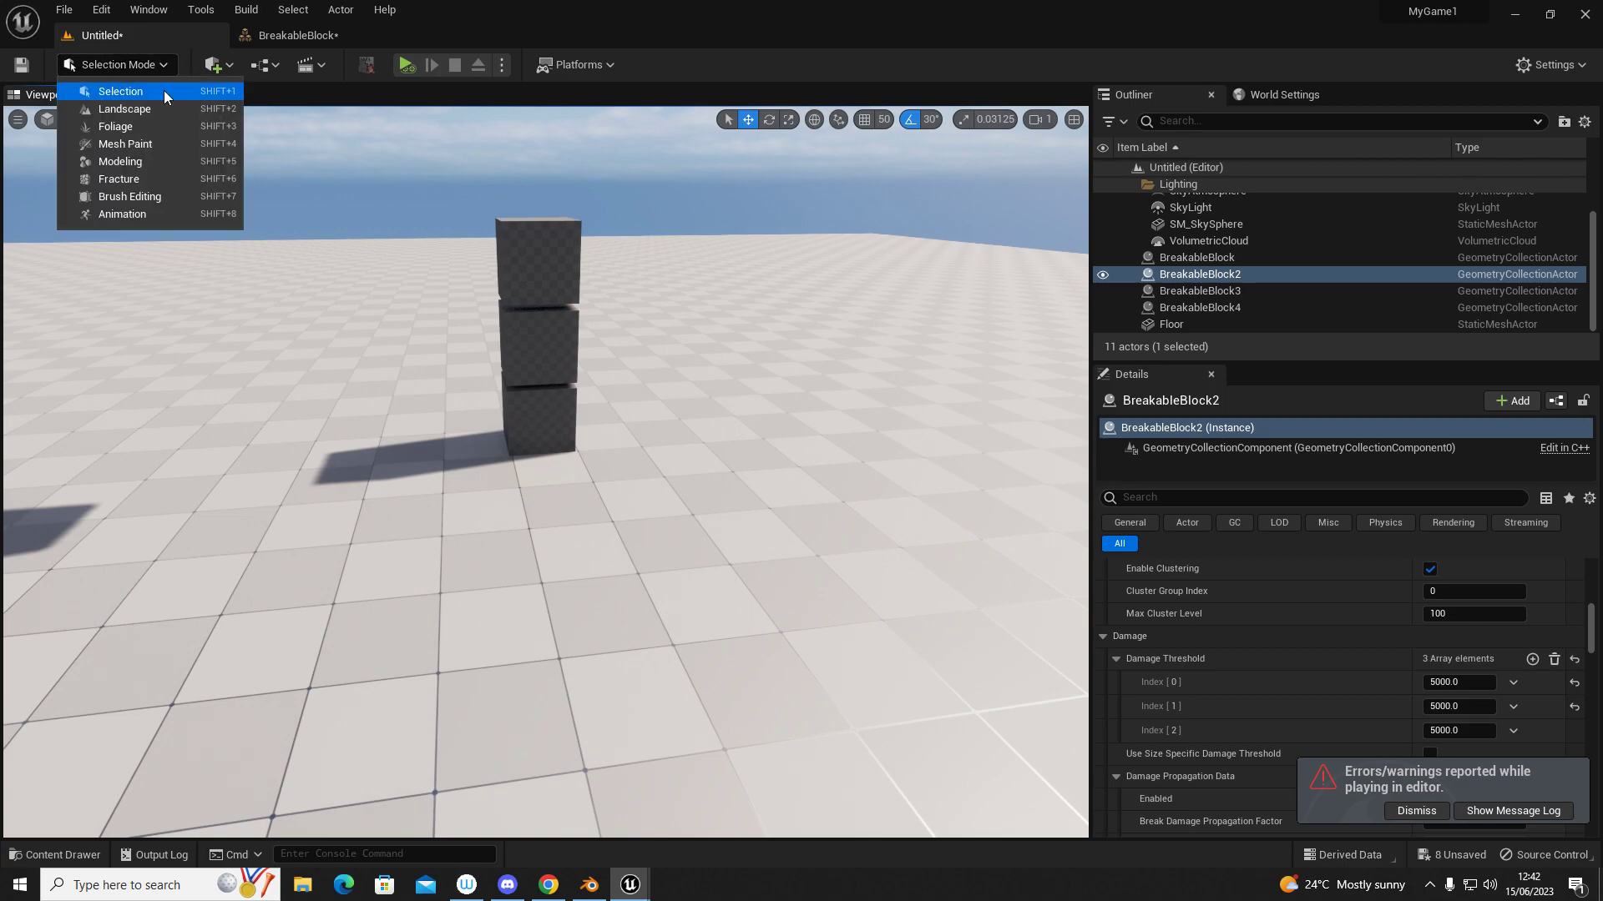
click(116, 163)
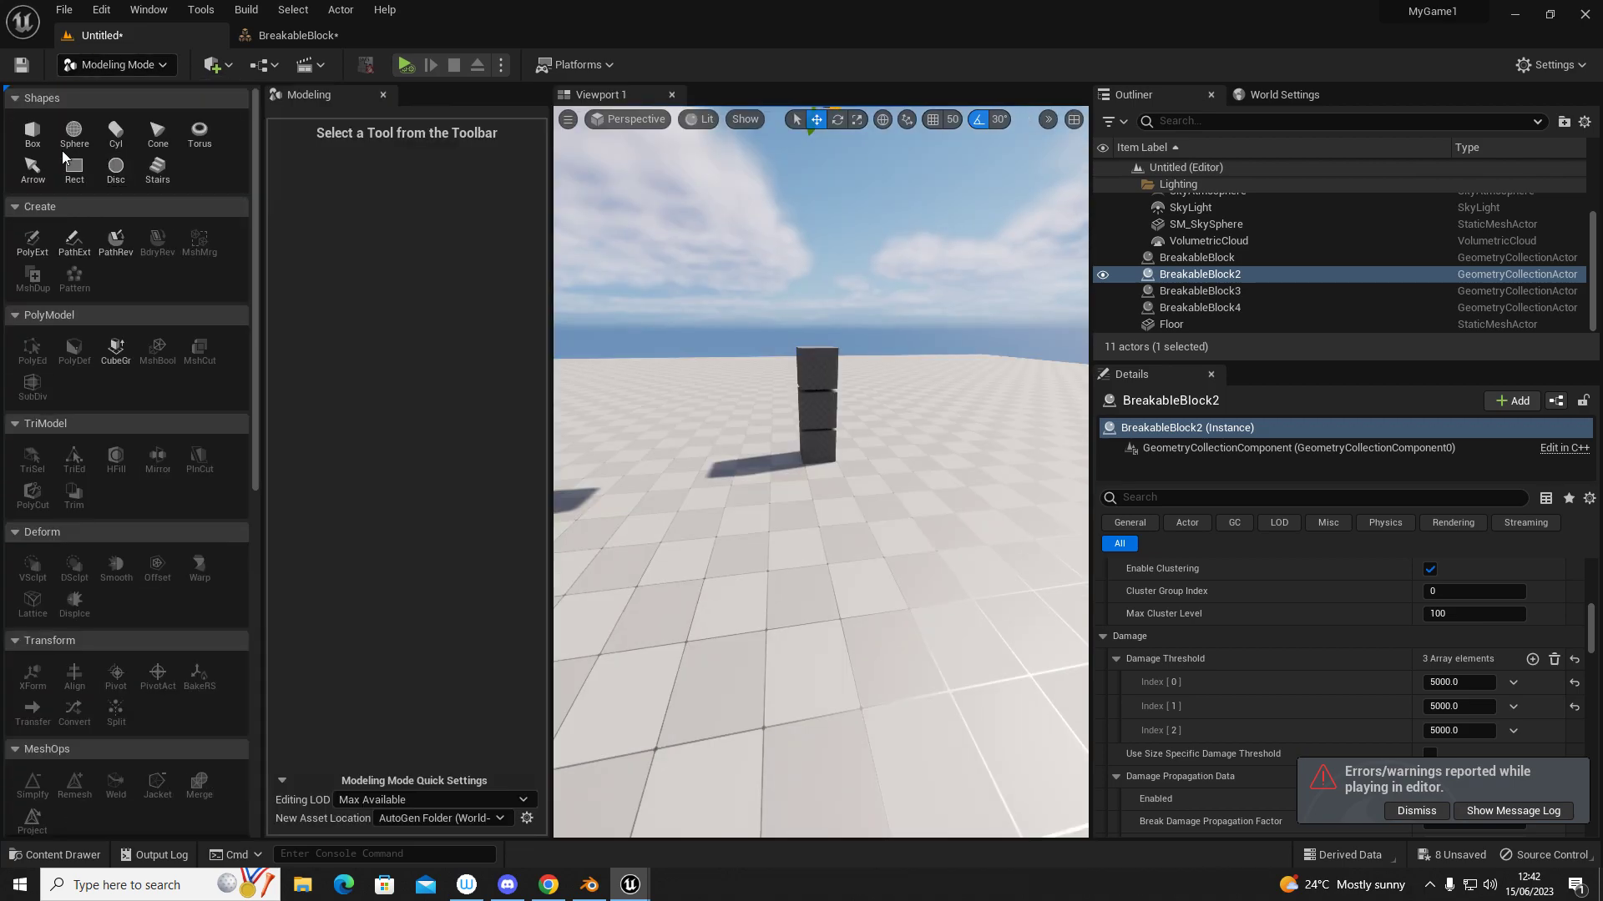
click(33, 132)
click(781, 592)
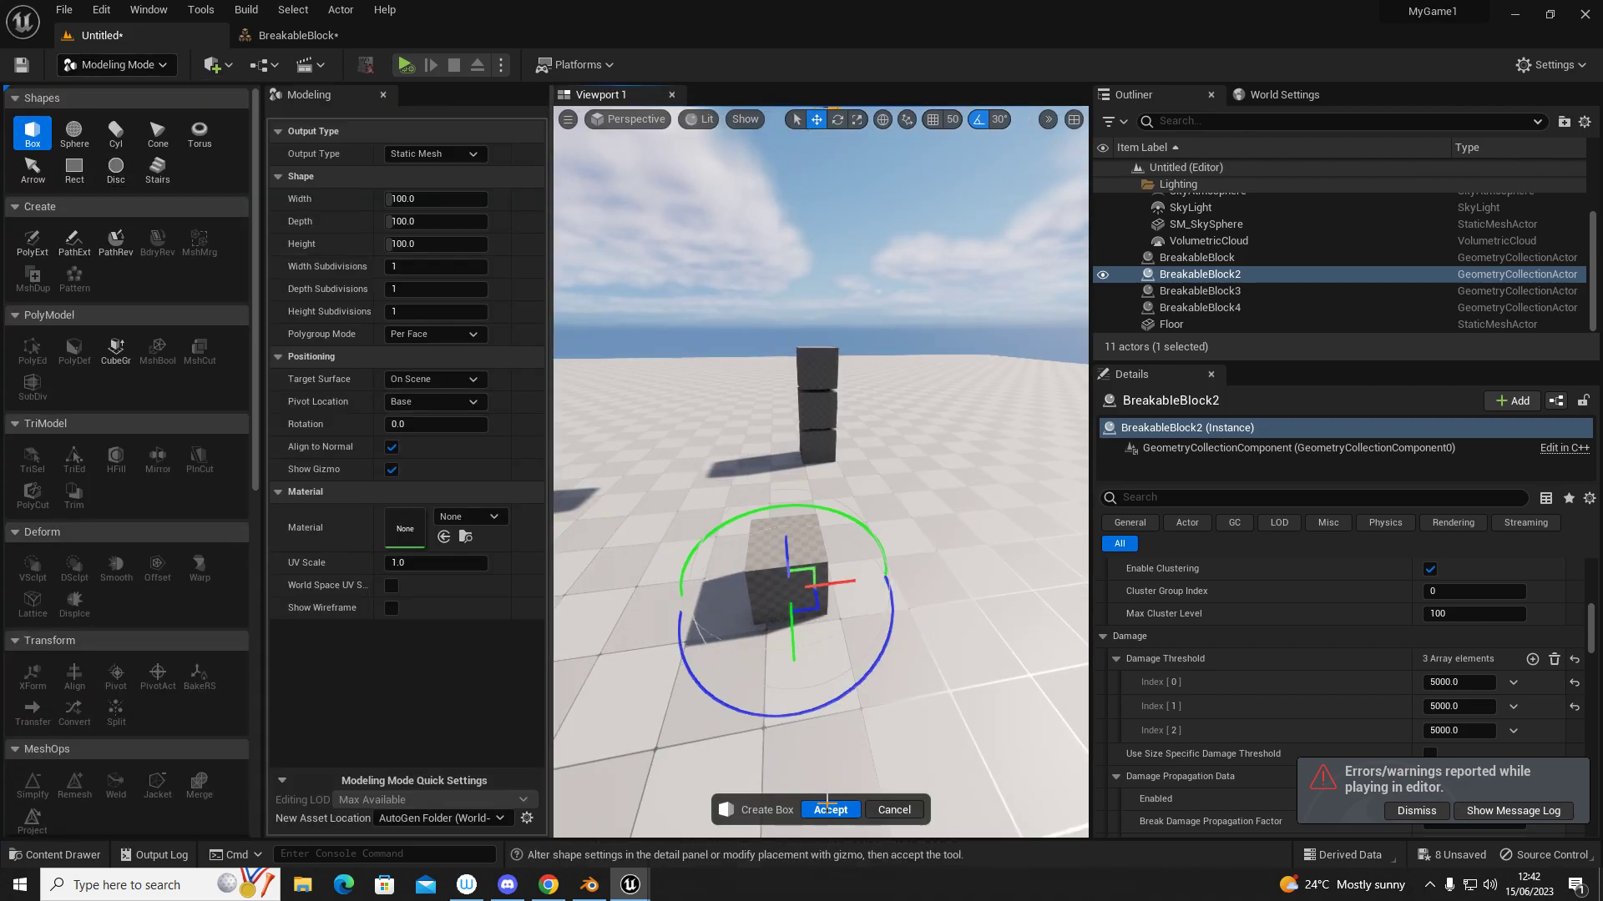
click(828, 808)
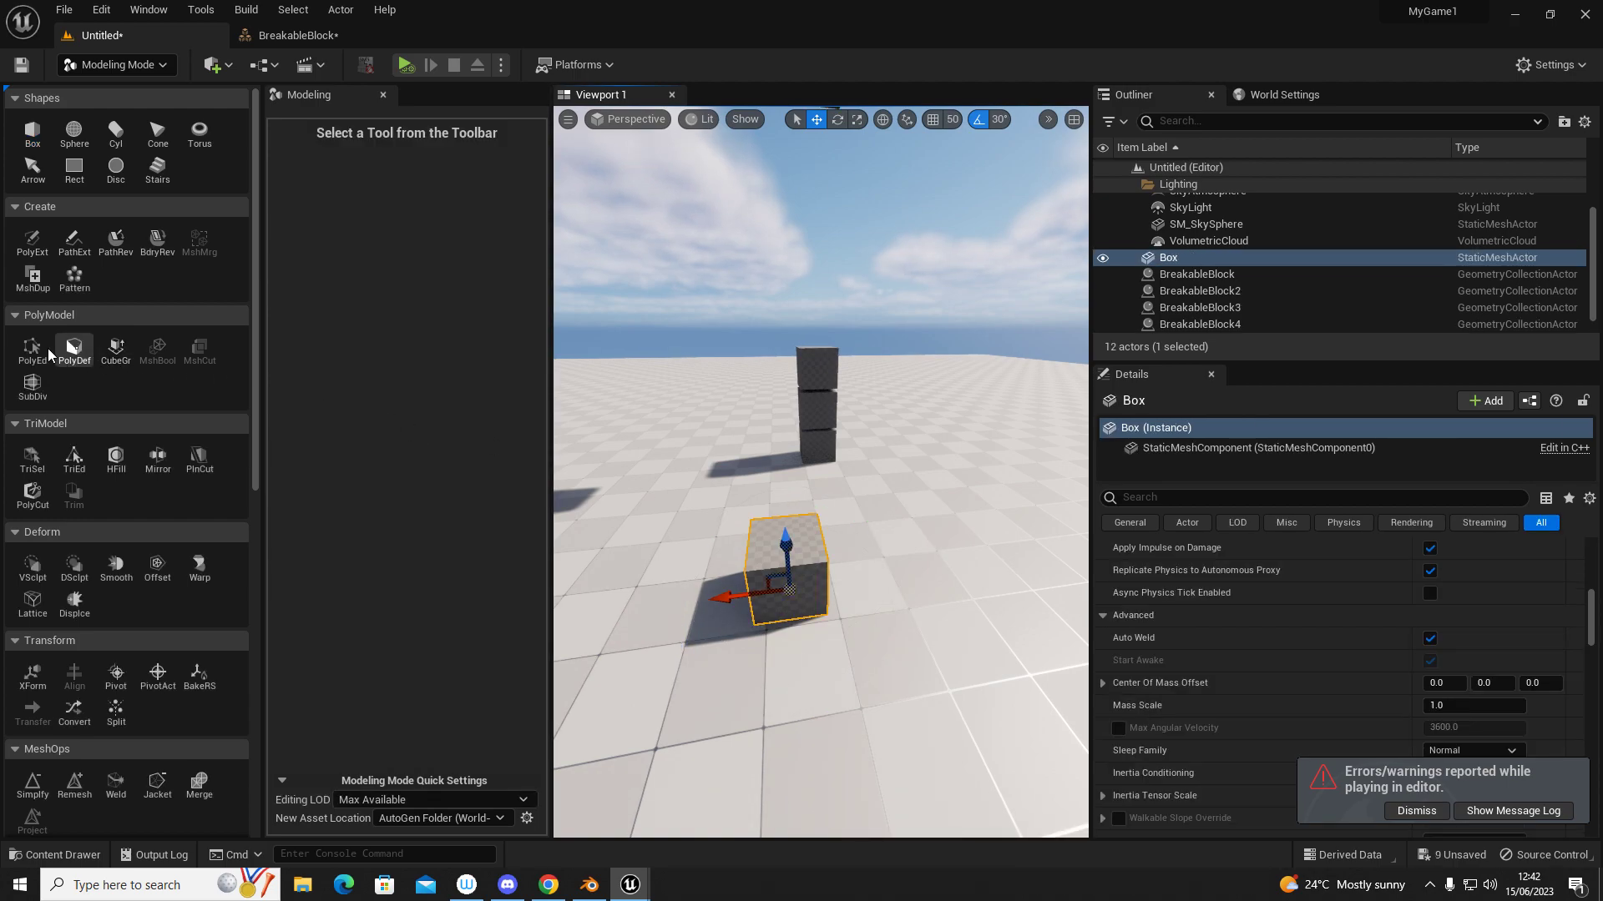
Switch to Fracture mode and create a geometry collection named BuildingPiece from the box in the Content folder
click(100, 65)
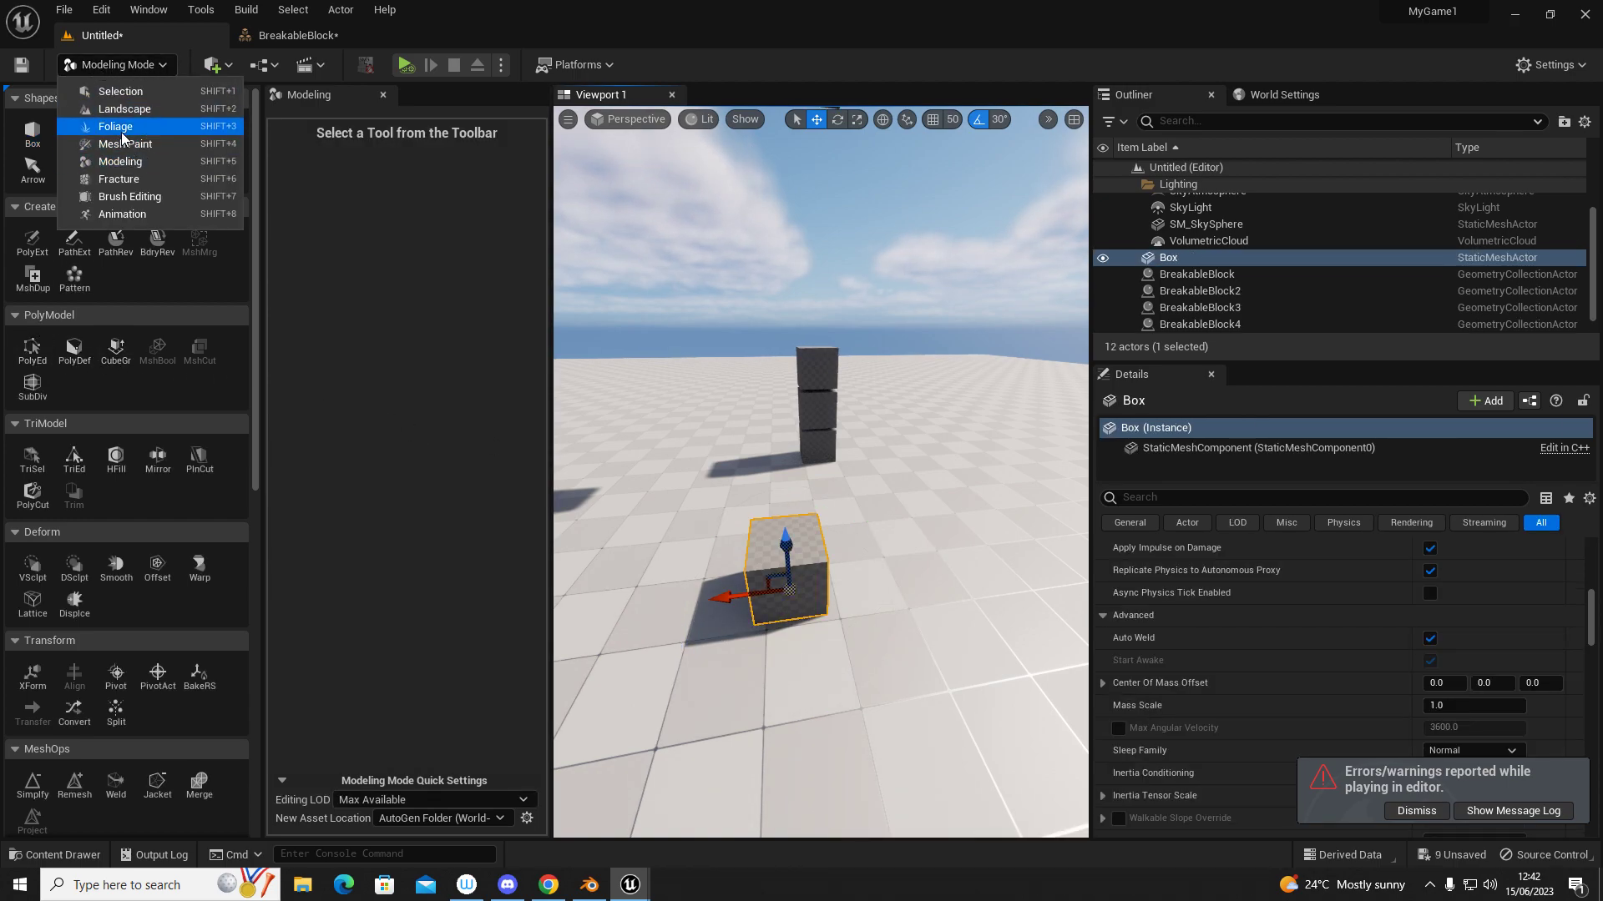
click(122, 179)
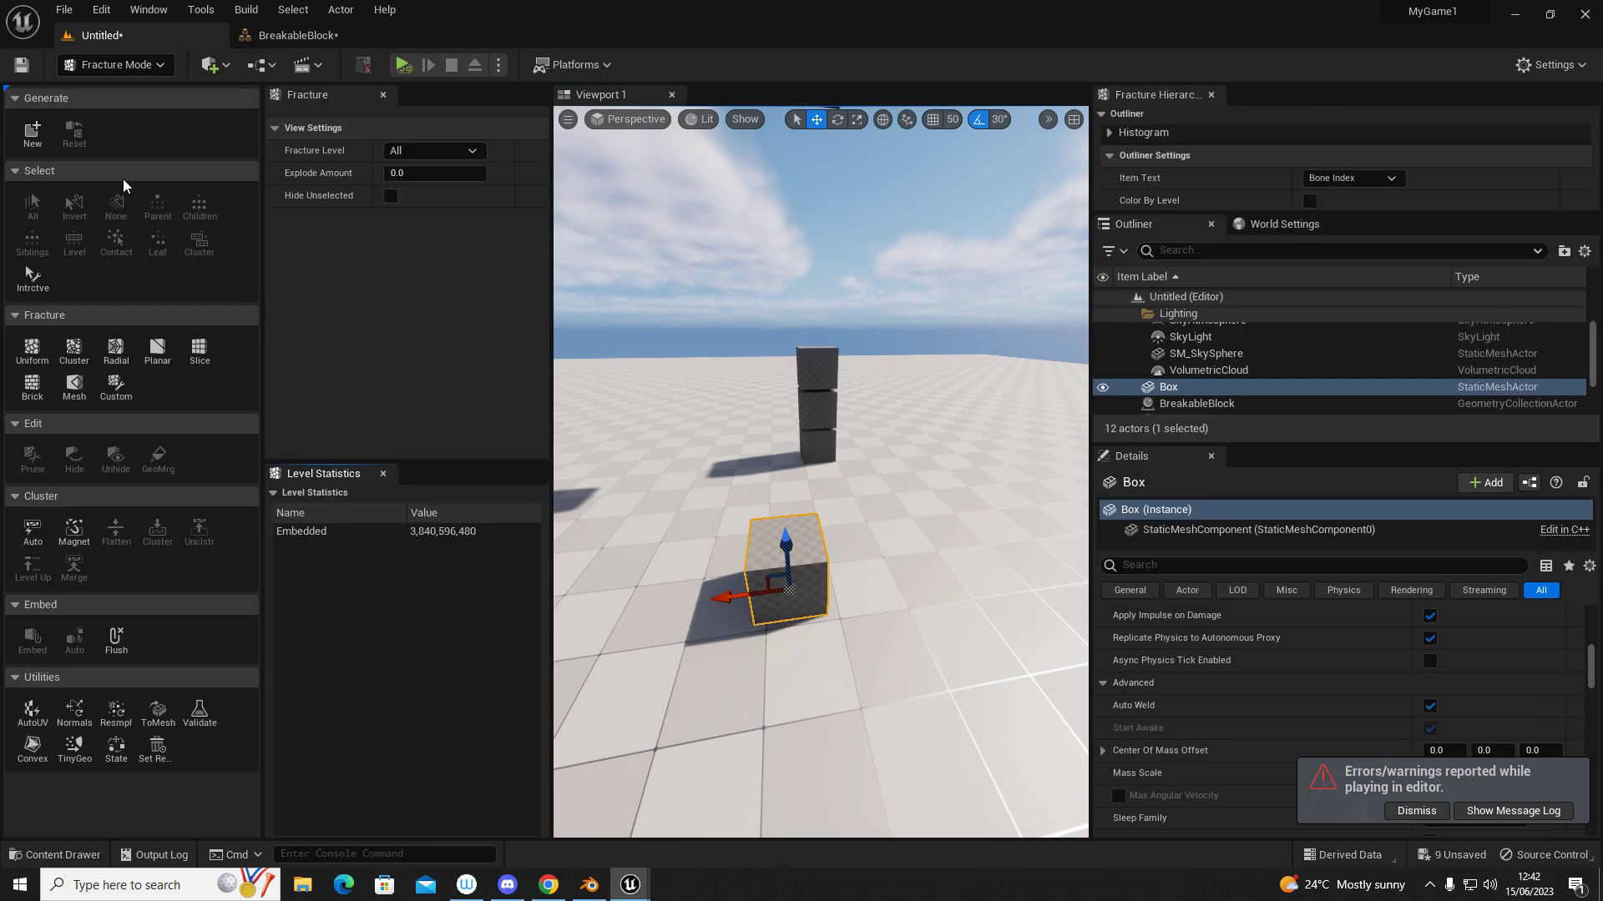
click(32, 132)
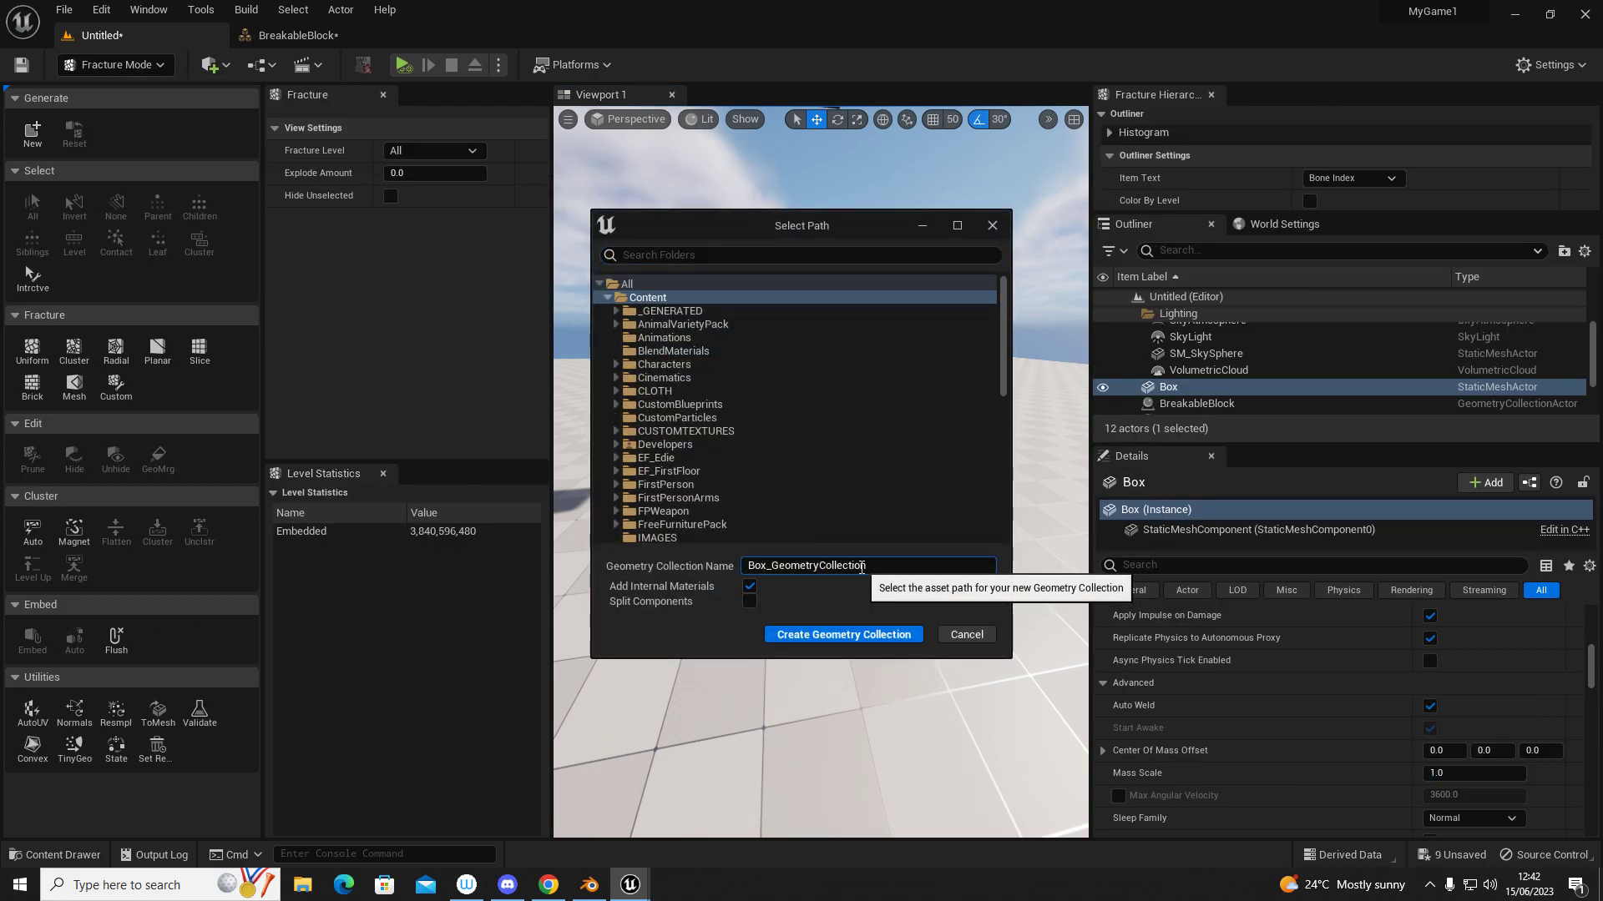
double_click(861, 567)
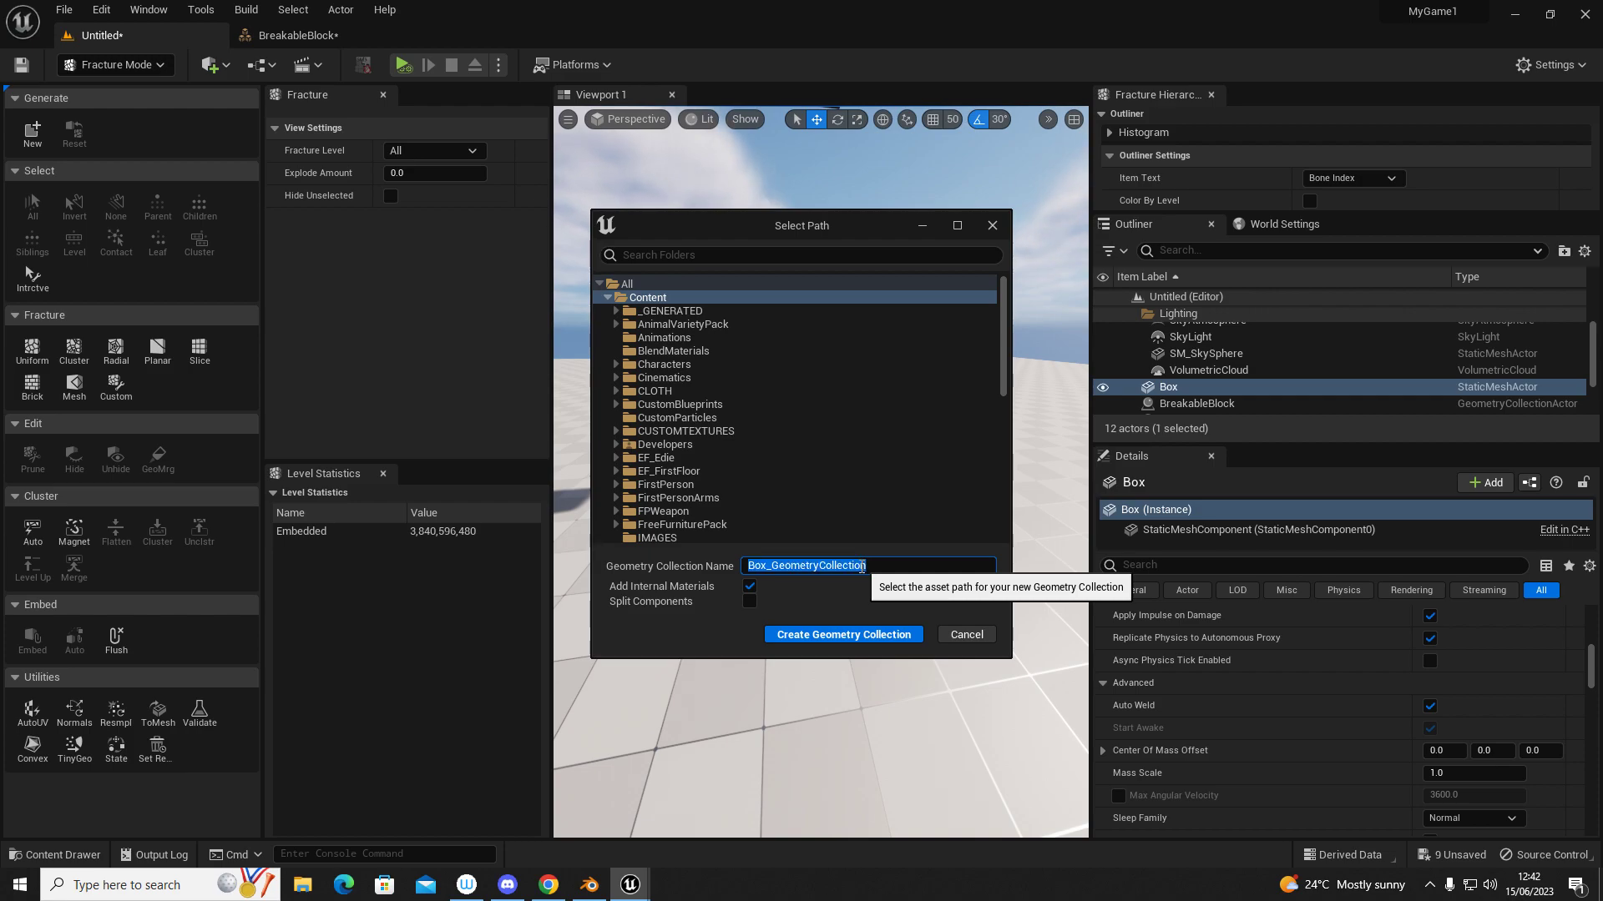
text(BuildingPiece)
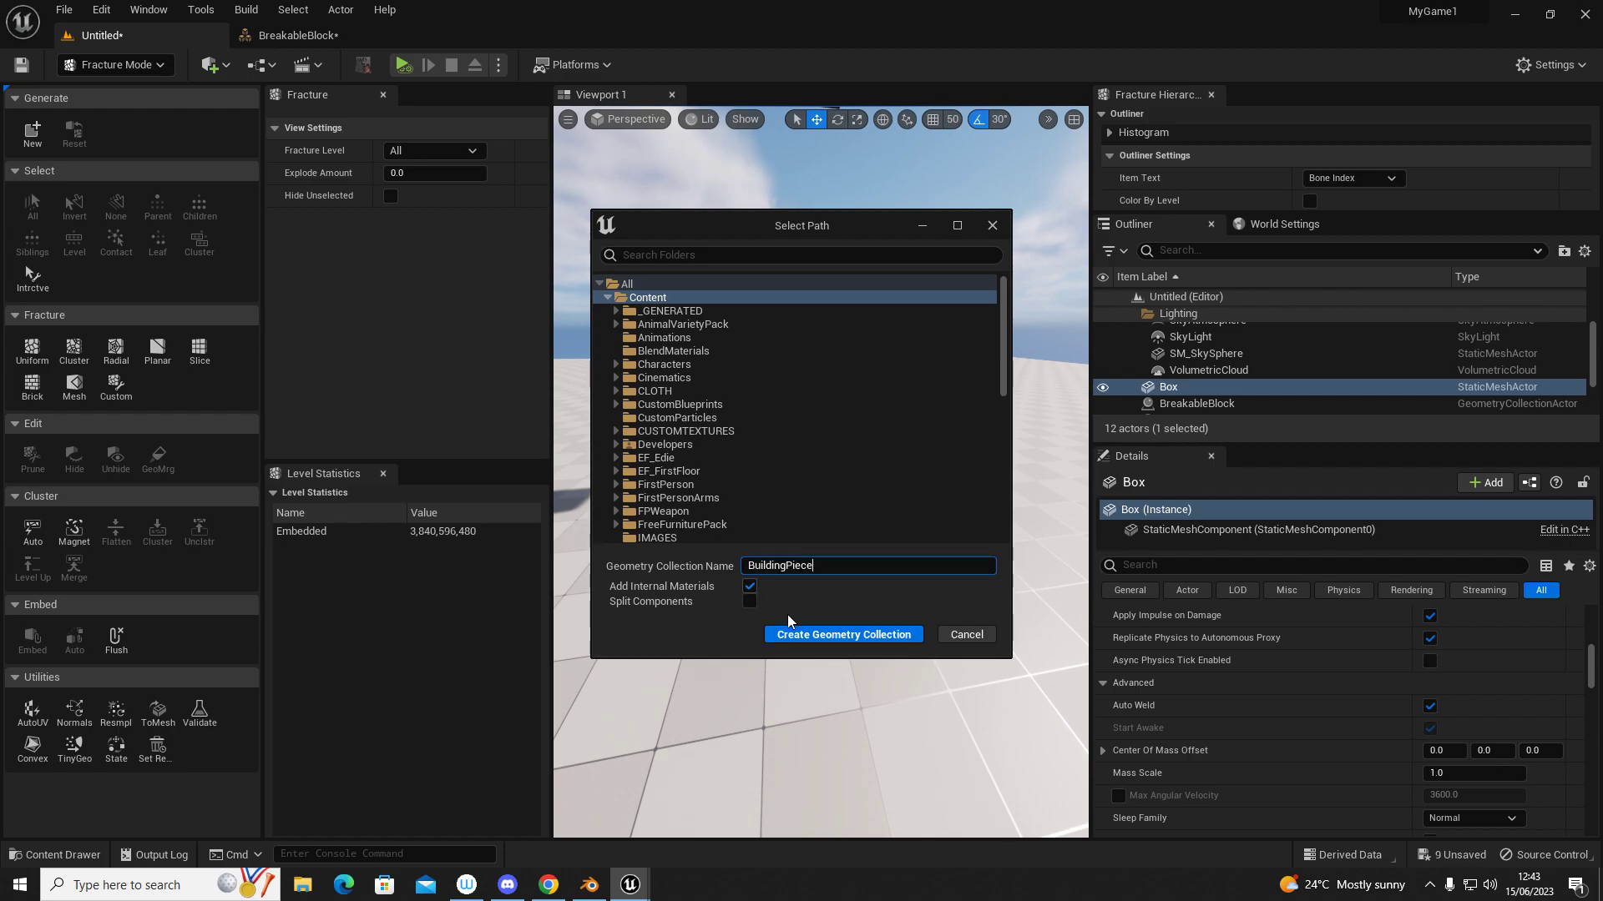
click(864, 635)
right_drag(752, 593, 854, 501)
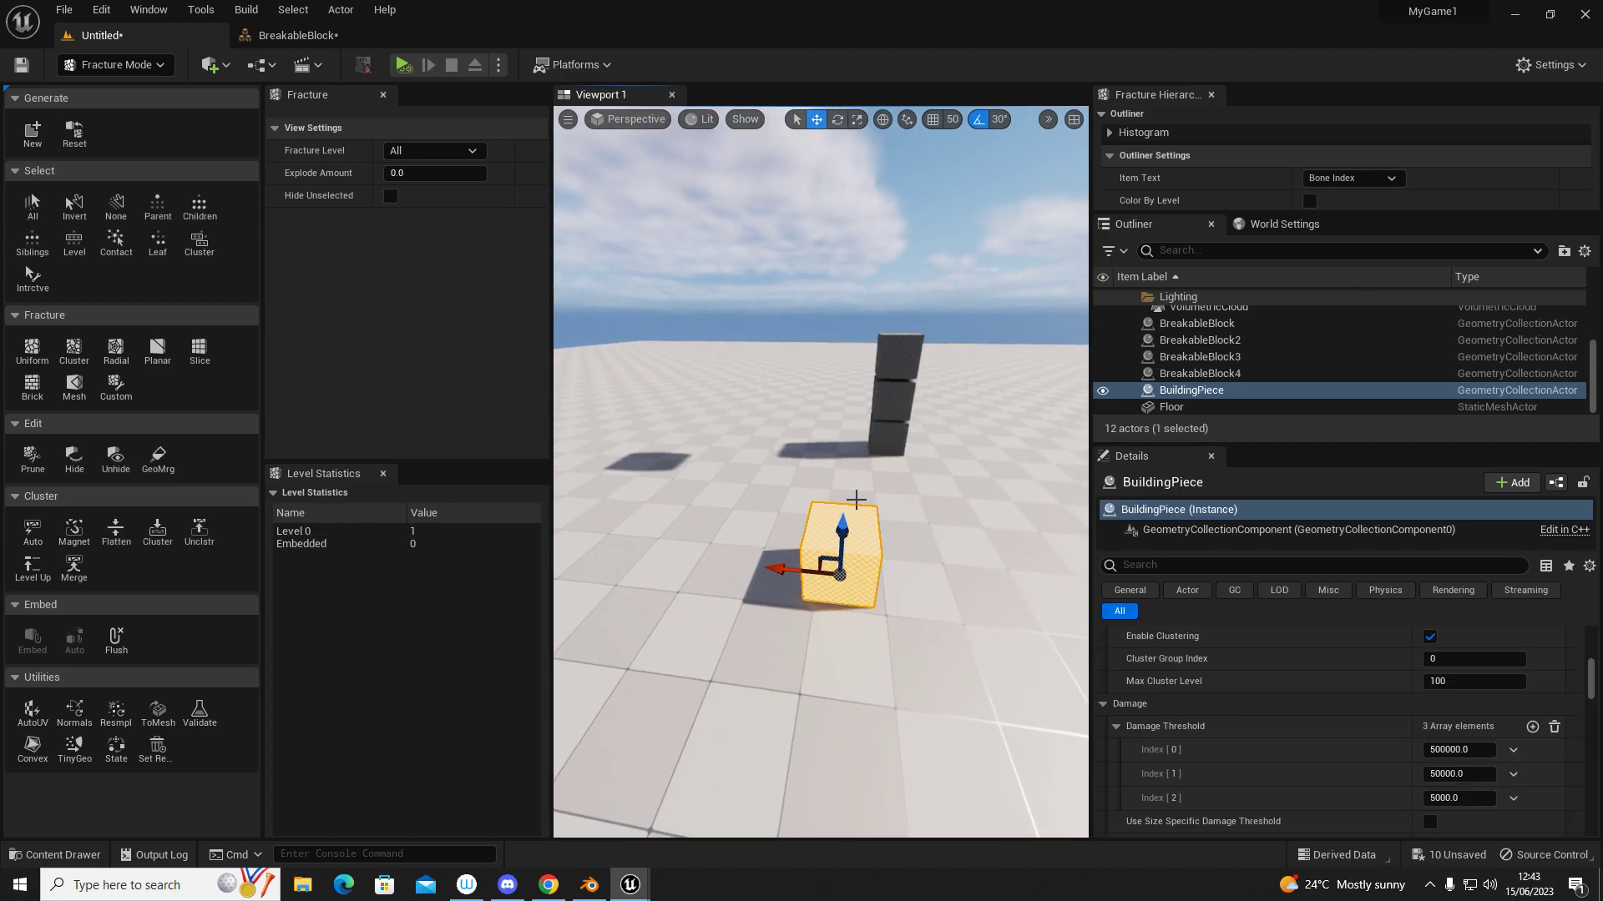
Turn off Show Bone Colors for BuildingPiece, check its plain surface, and reselect the piece
scroll(1371, 734, down, 4)
scroll(1379, 724, up, 8)
scroll(1371, 734, down, 2)
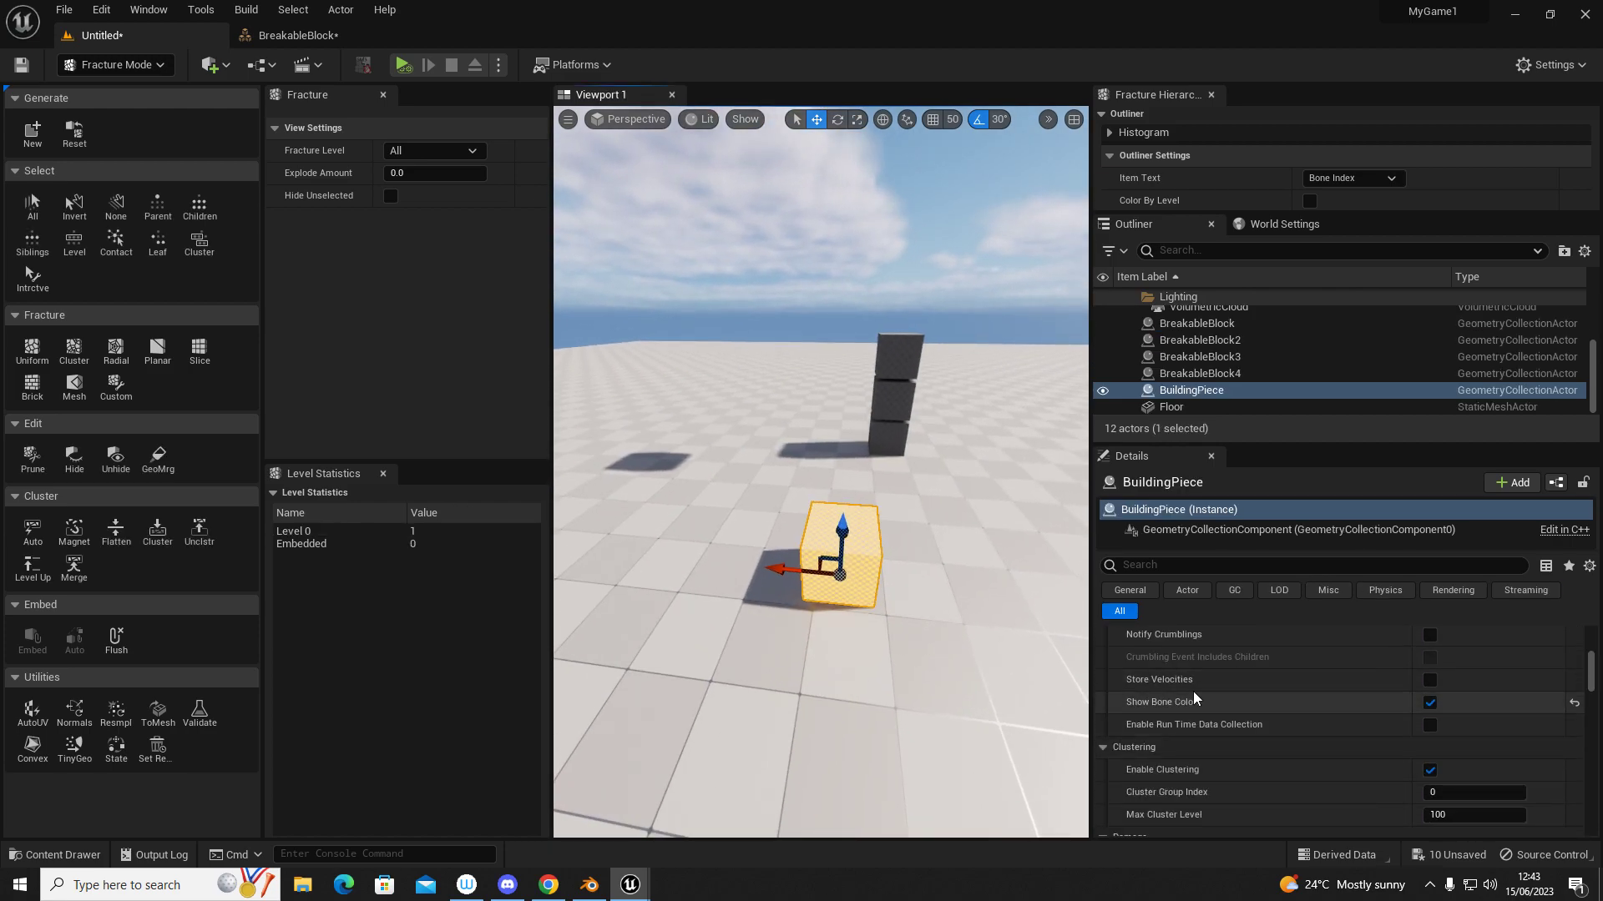
click(1429, 703)
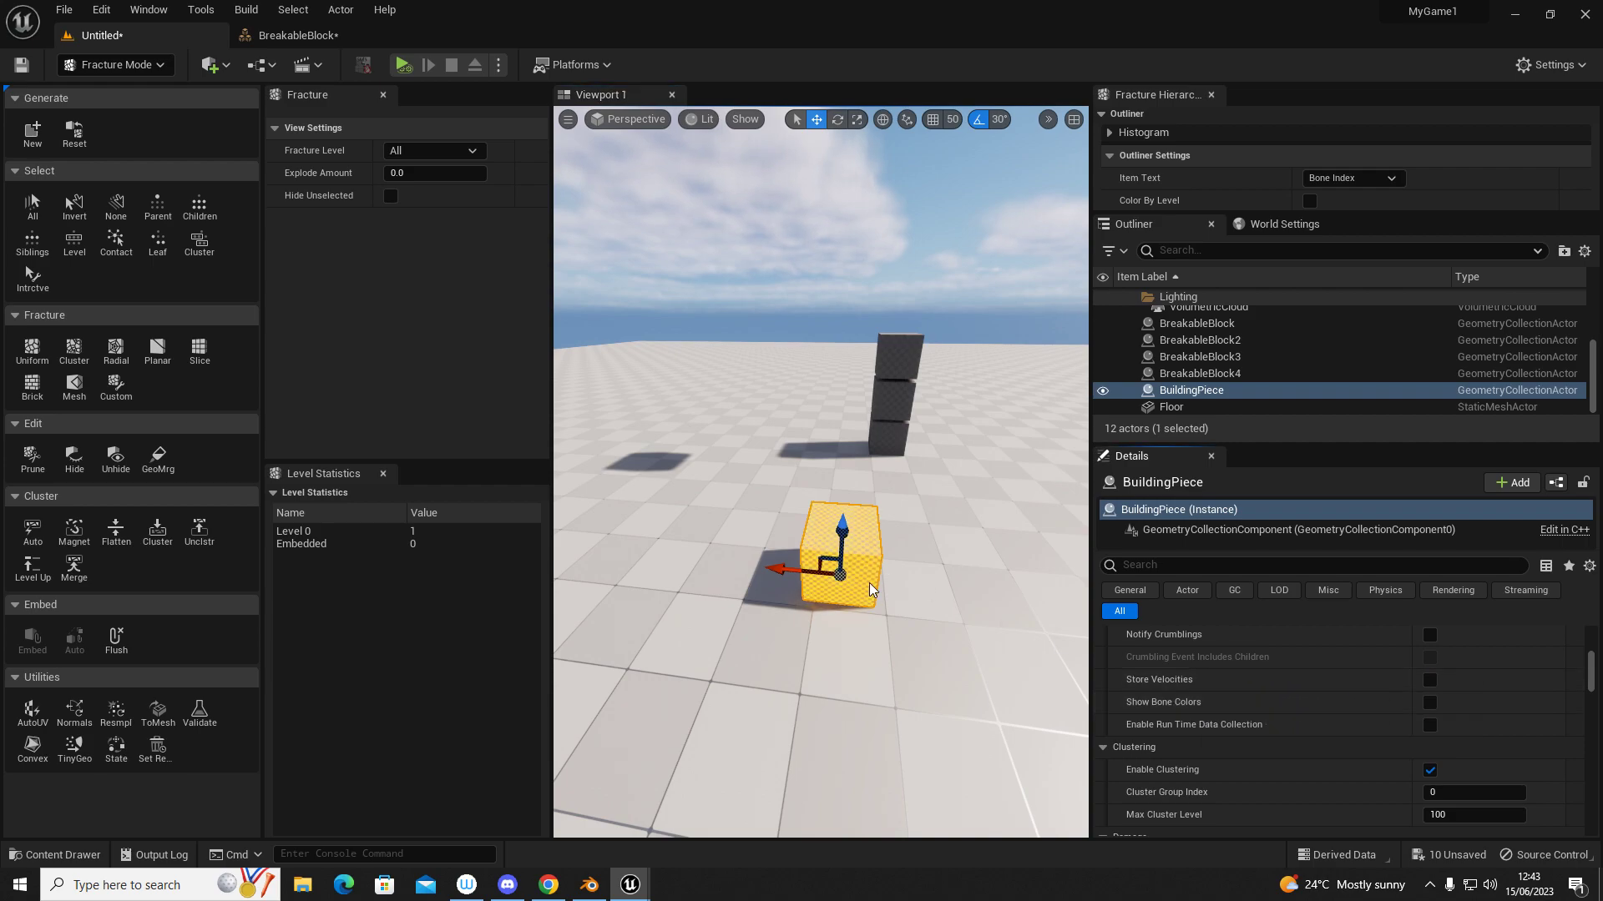
click(755, 539)
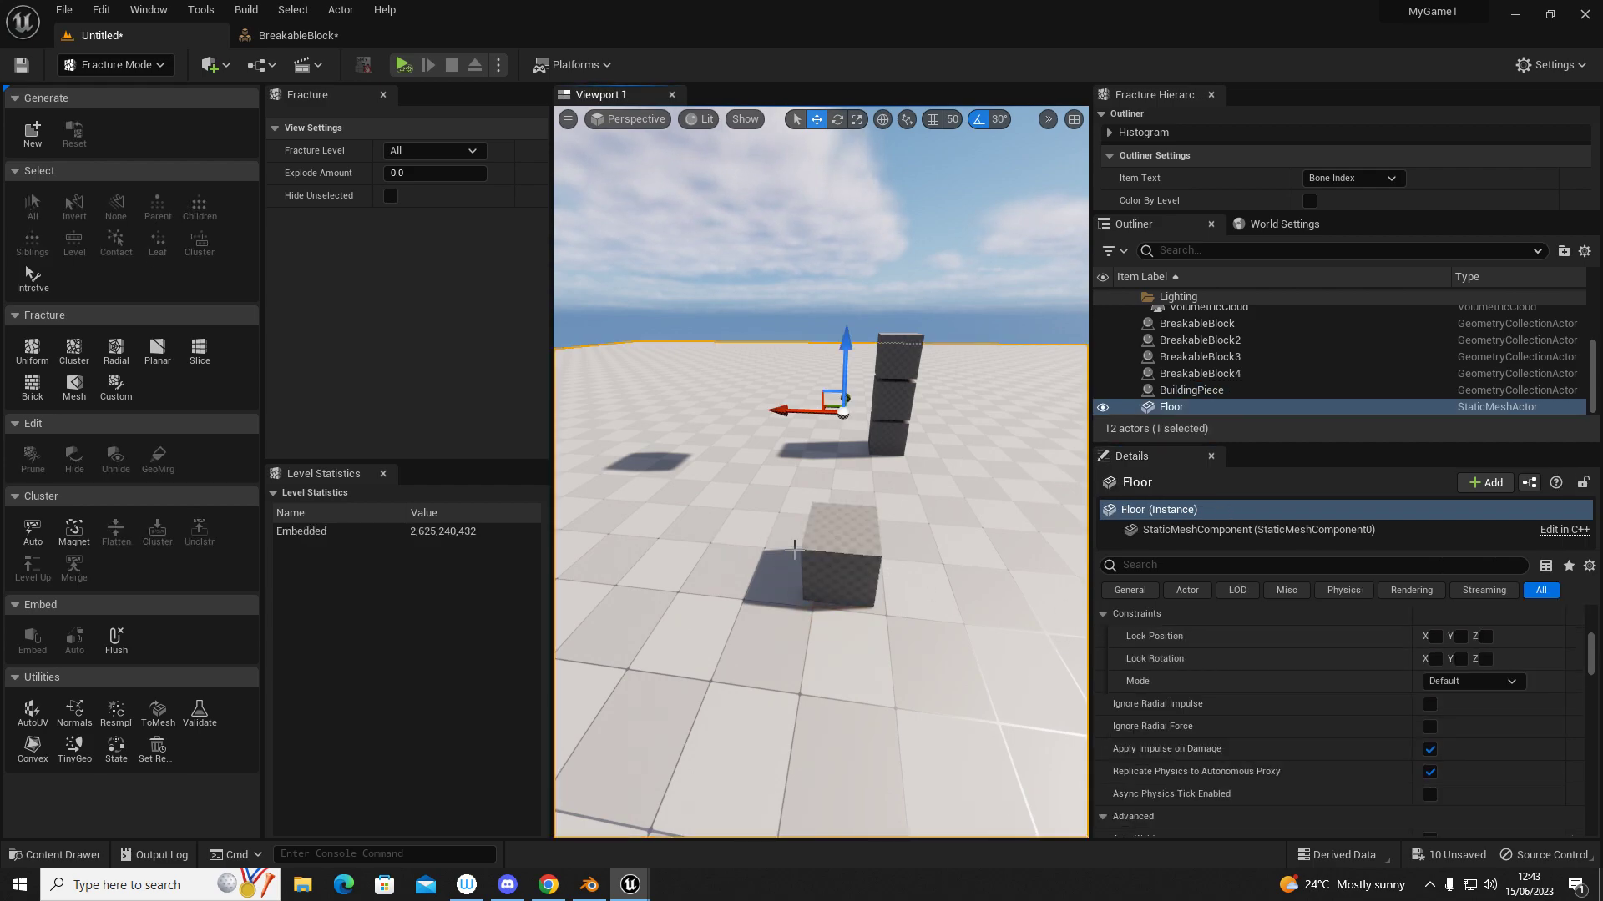
click(839, 557)
right_drag(880, 474, 951, 539)
key(w)
key(s)
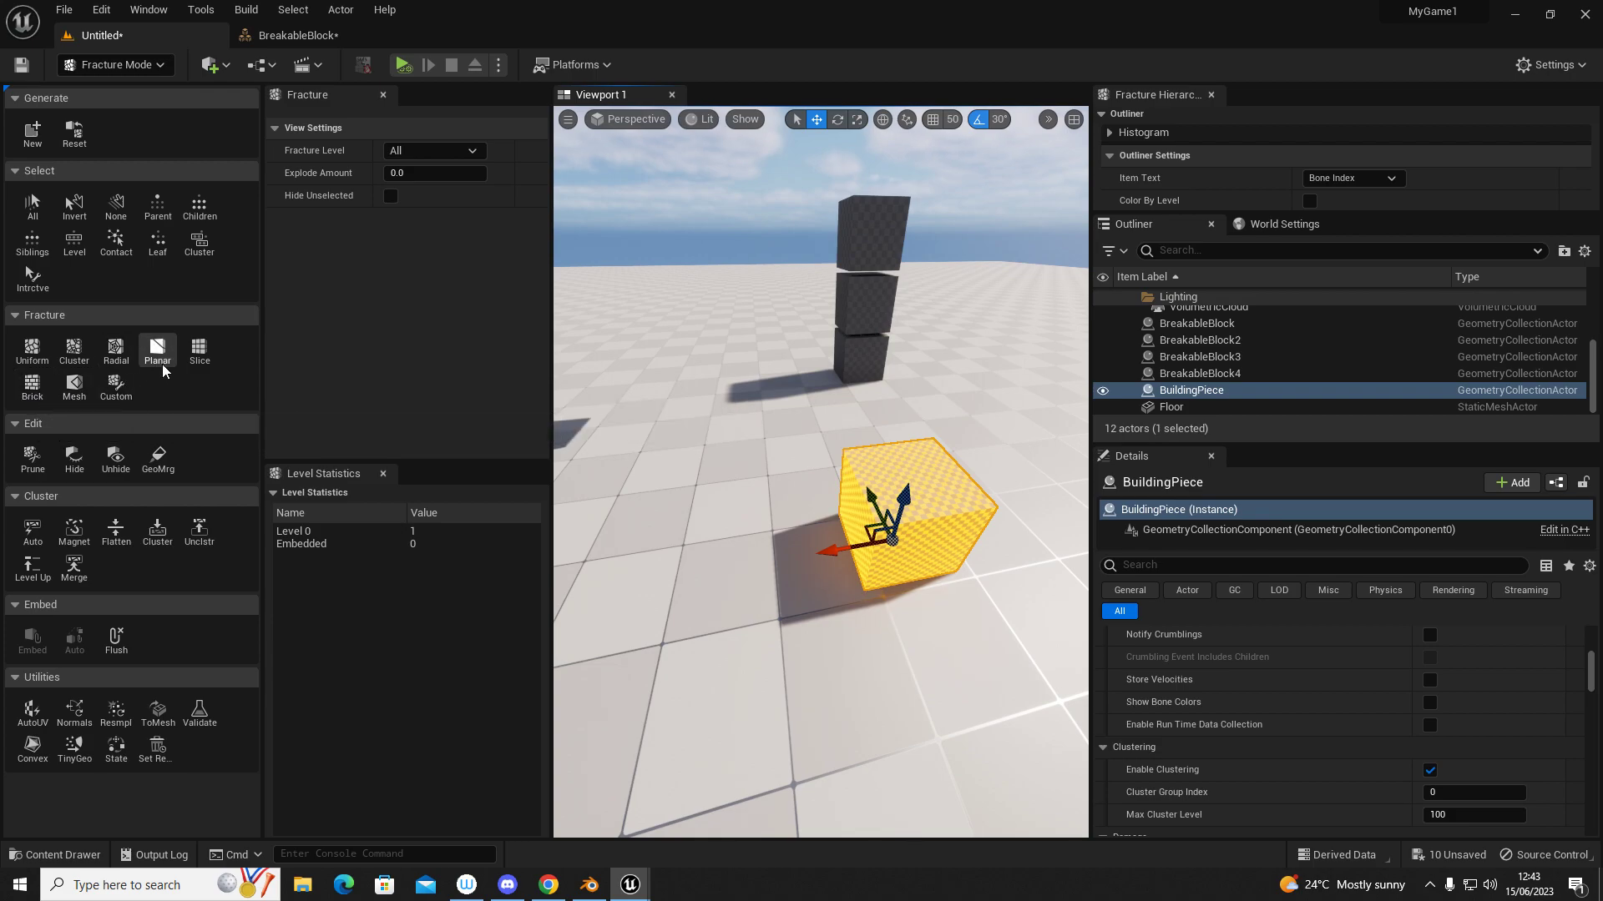
Start a Cluster fracture on BuildingPiece with both the minimum and maximum number of clusters set to 10
click(89, 359)
key(w)
mouse_move(669, 548)
right_down()
mouse_move(735, 585)
mouse_move(669, 547)
right_up()
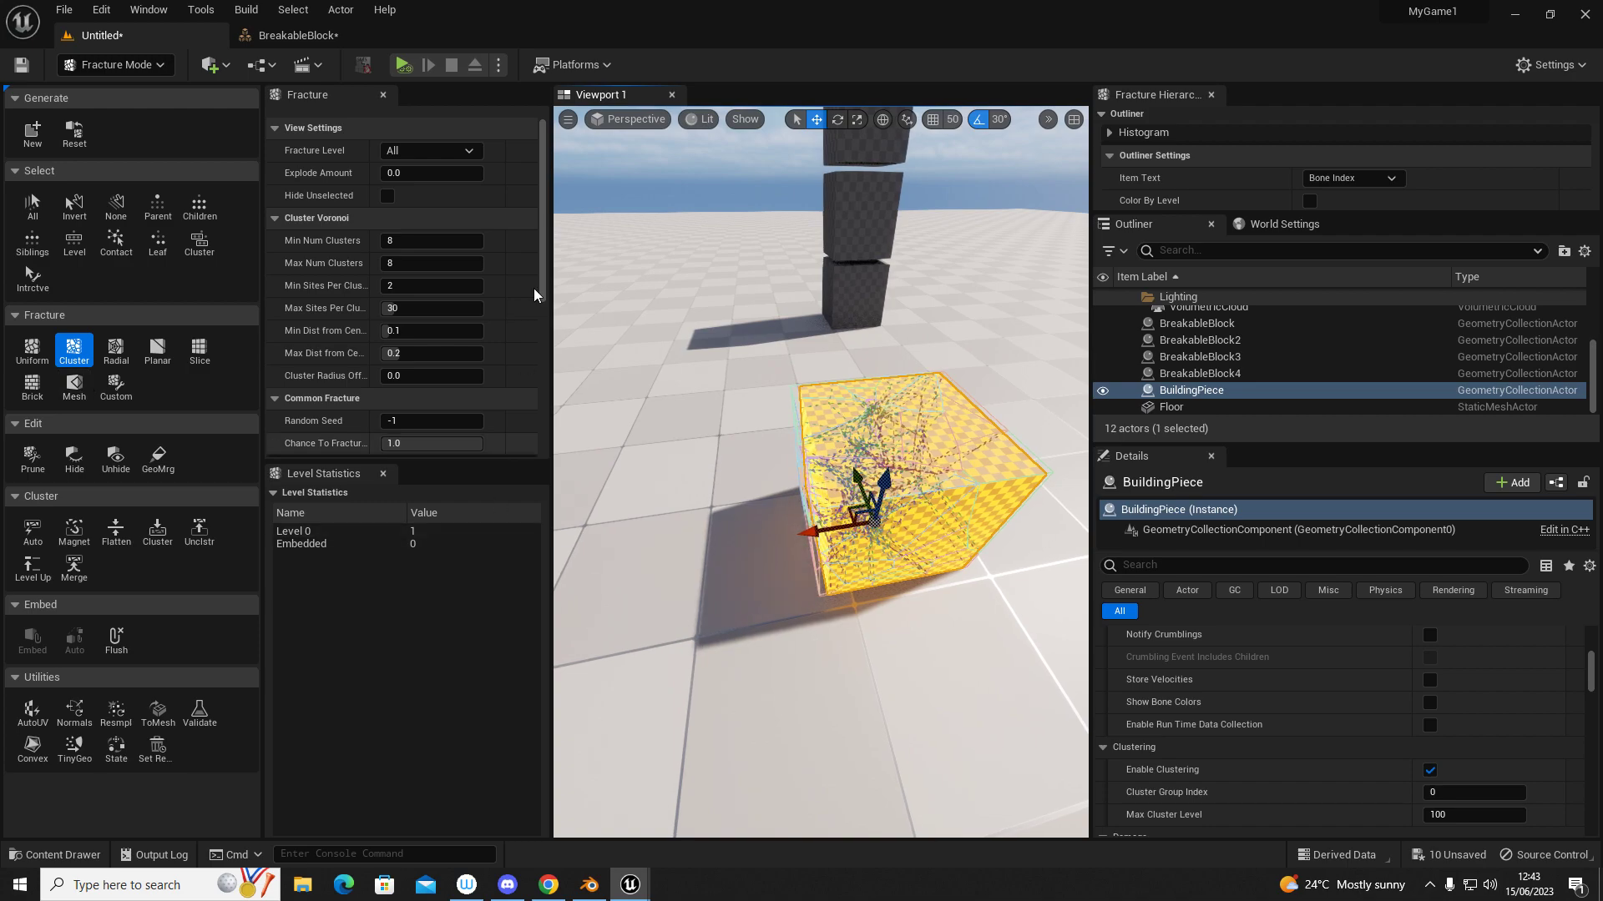
click(405, 241)
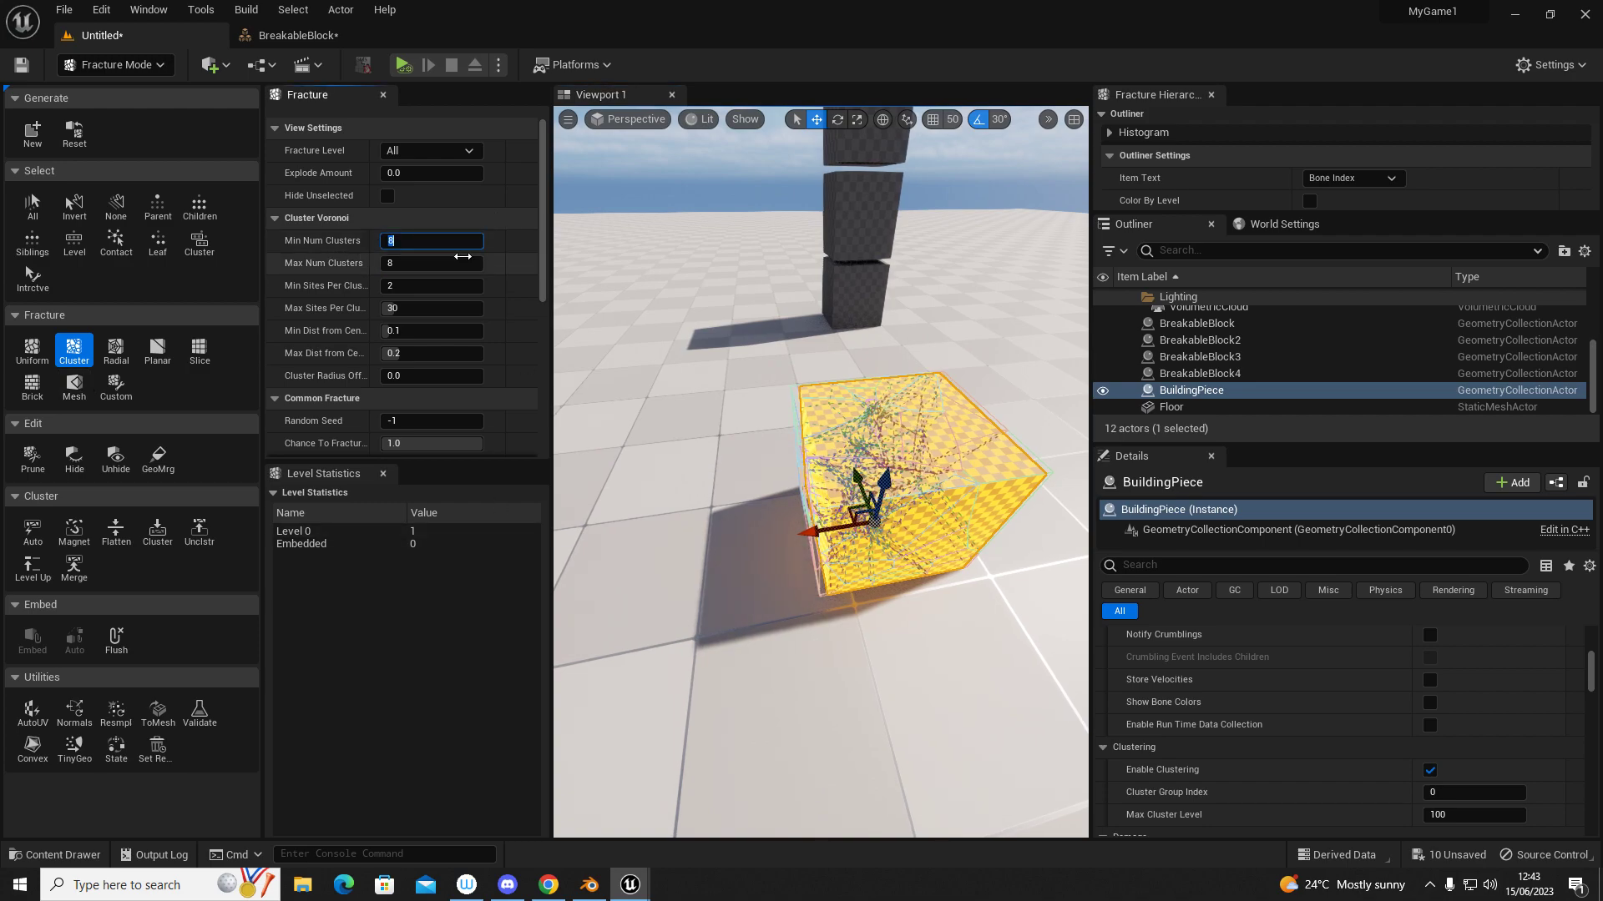
key(Tab)
text(10)
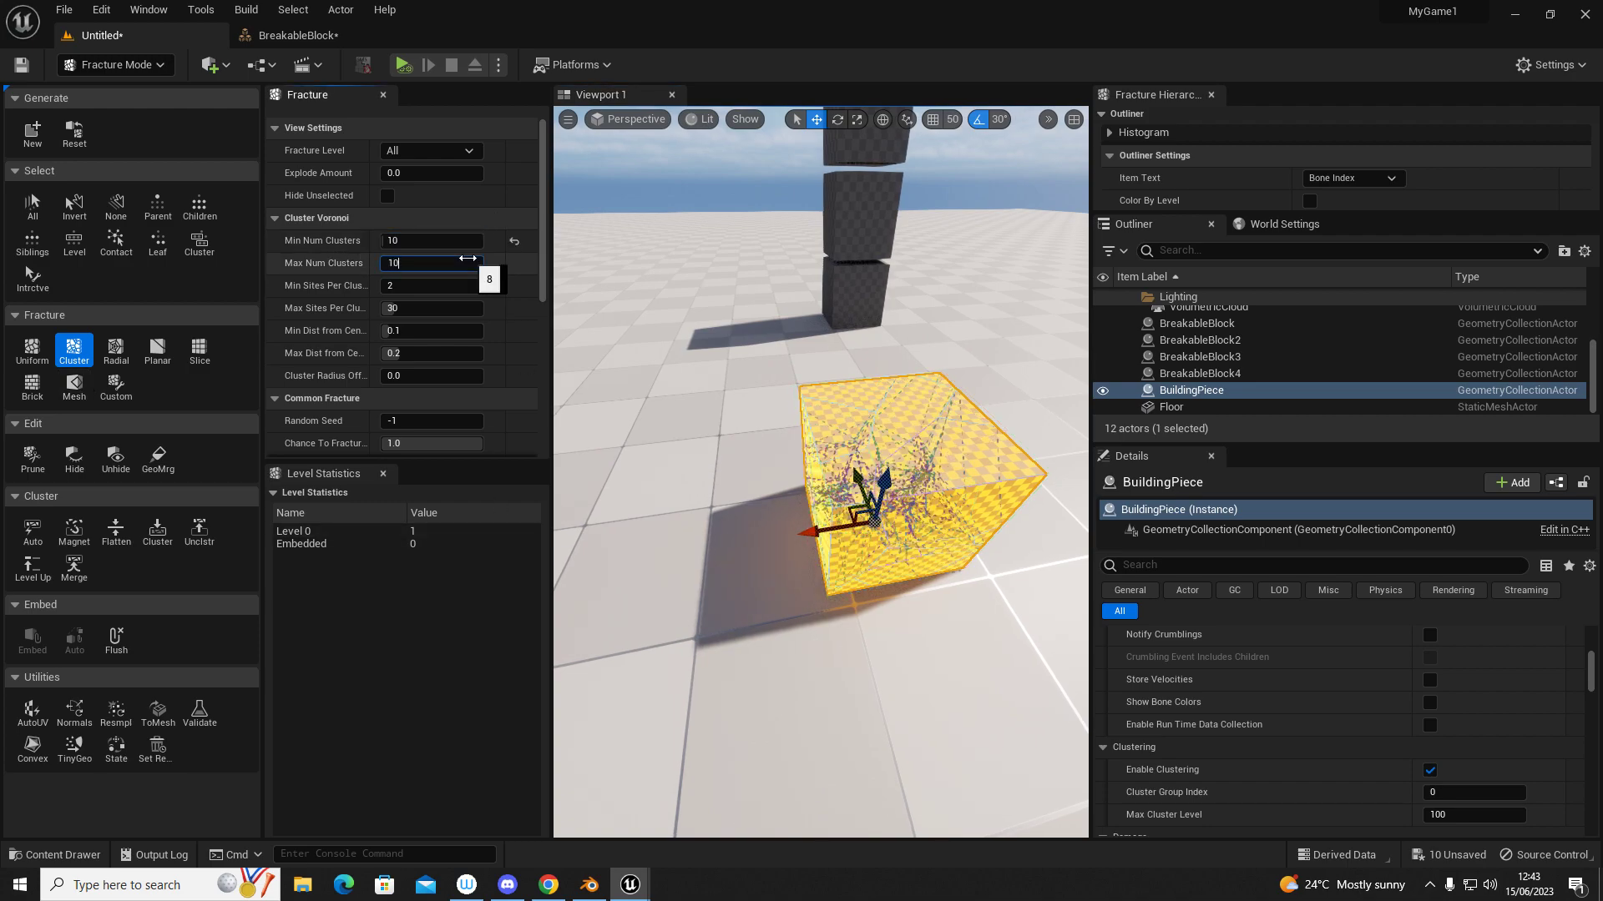
key(Tab)
Inspect the fracture diagram around BuildingPiece, apply the cluster fracture, and return to Selection mode
key(w)
right_drag(763, 359, 667, 297)
key(w)
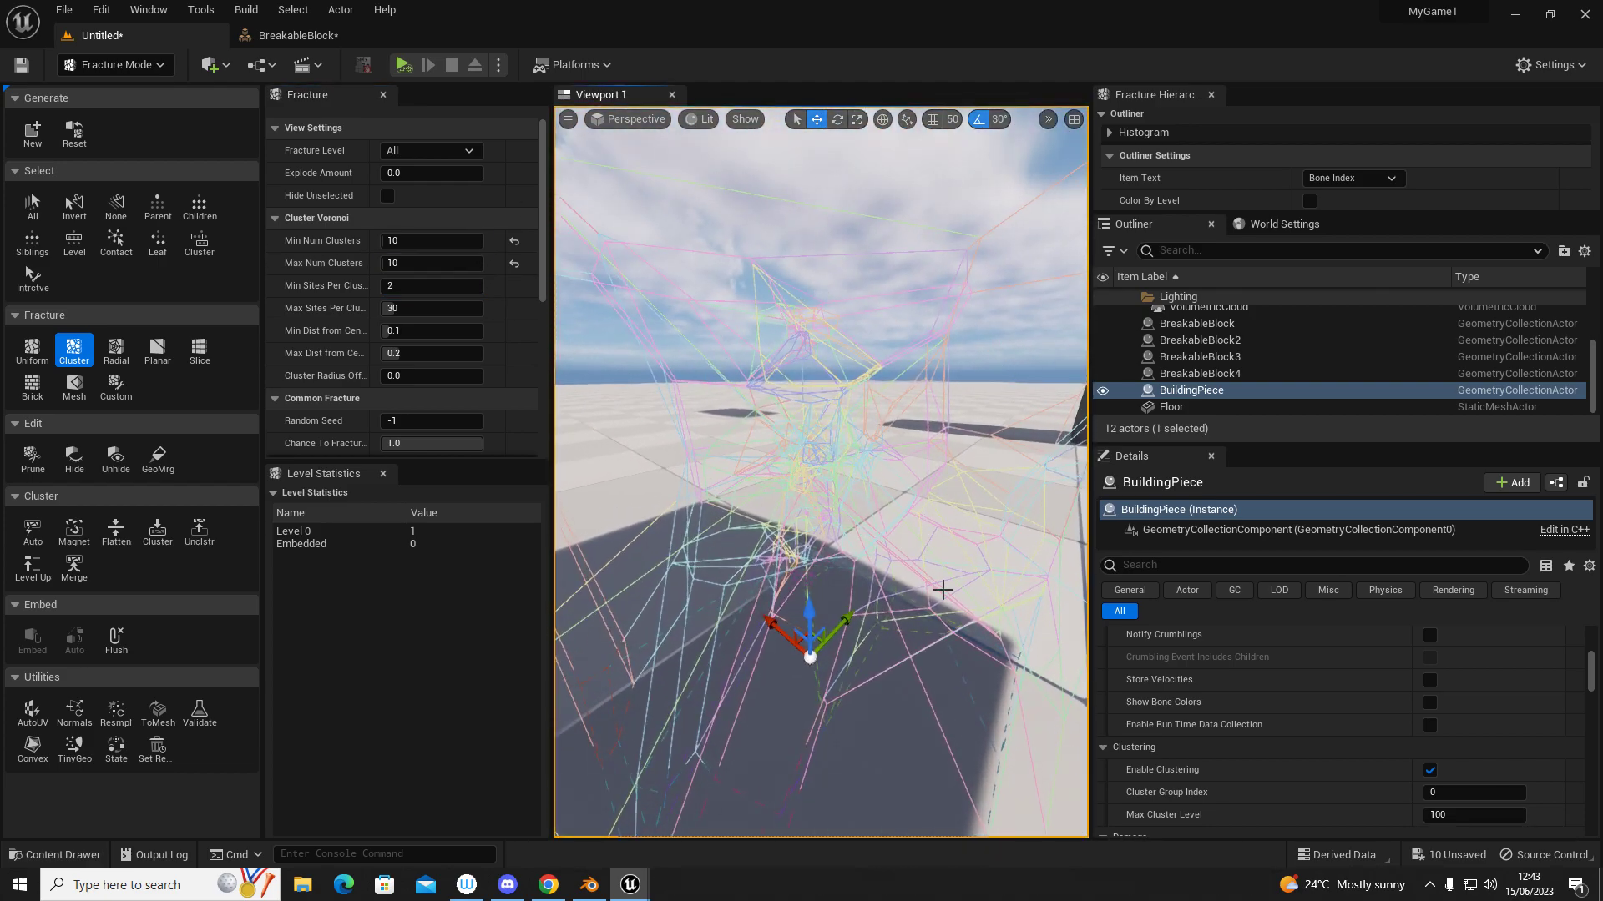
right_drag(737, 351, 785, 380)
key(s)
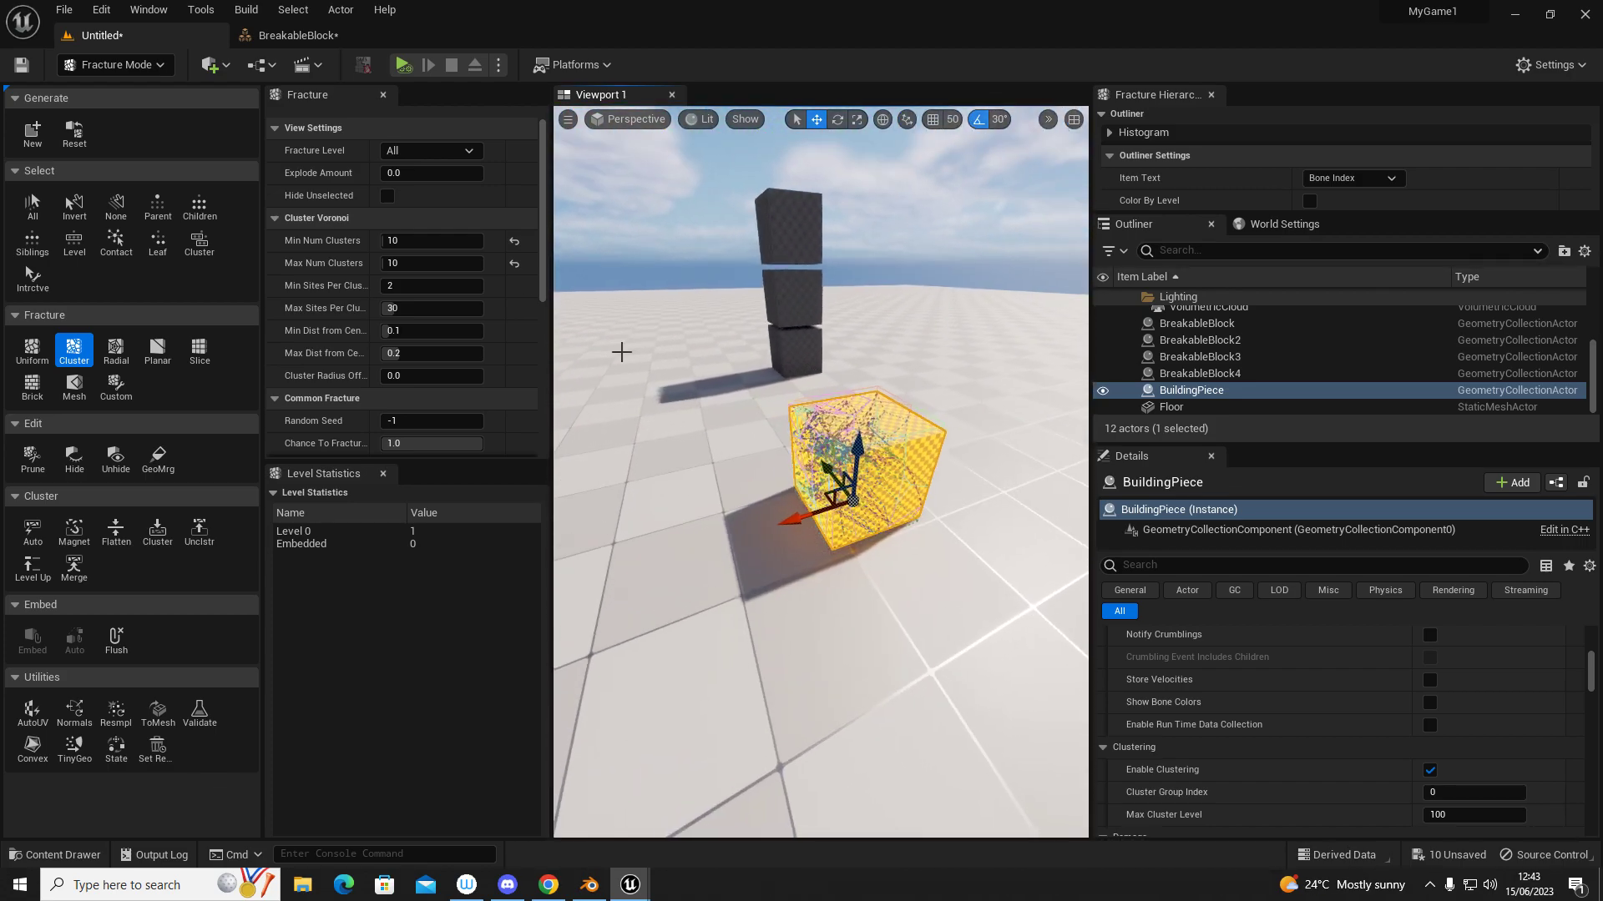
scroll(411, 441, down, 8)
scroll(412, 447, down, 3)
click(433, 444)
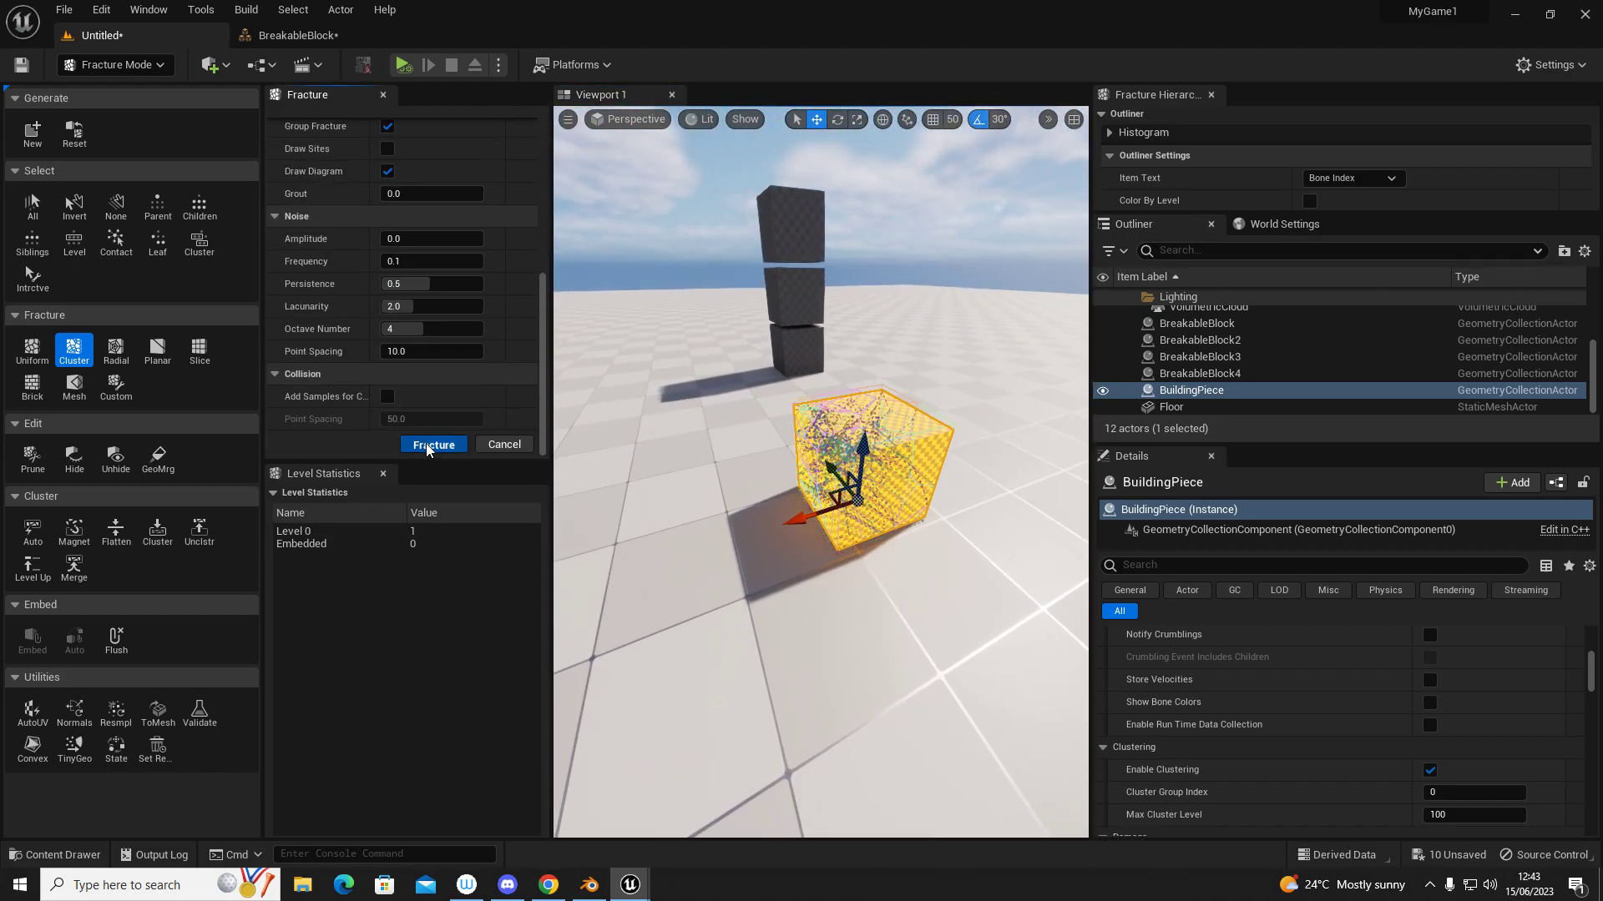
click(95, 69)
click(112, 91)
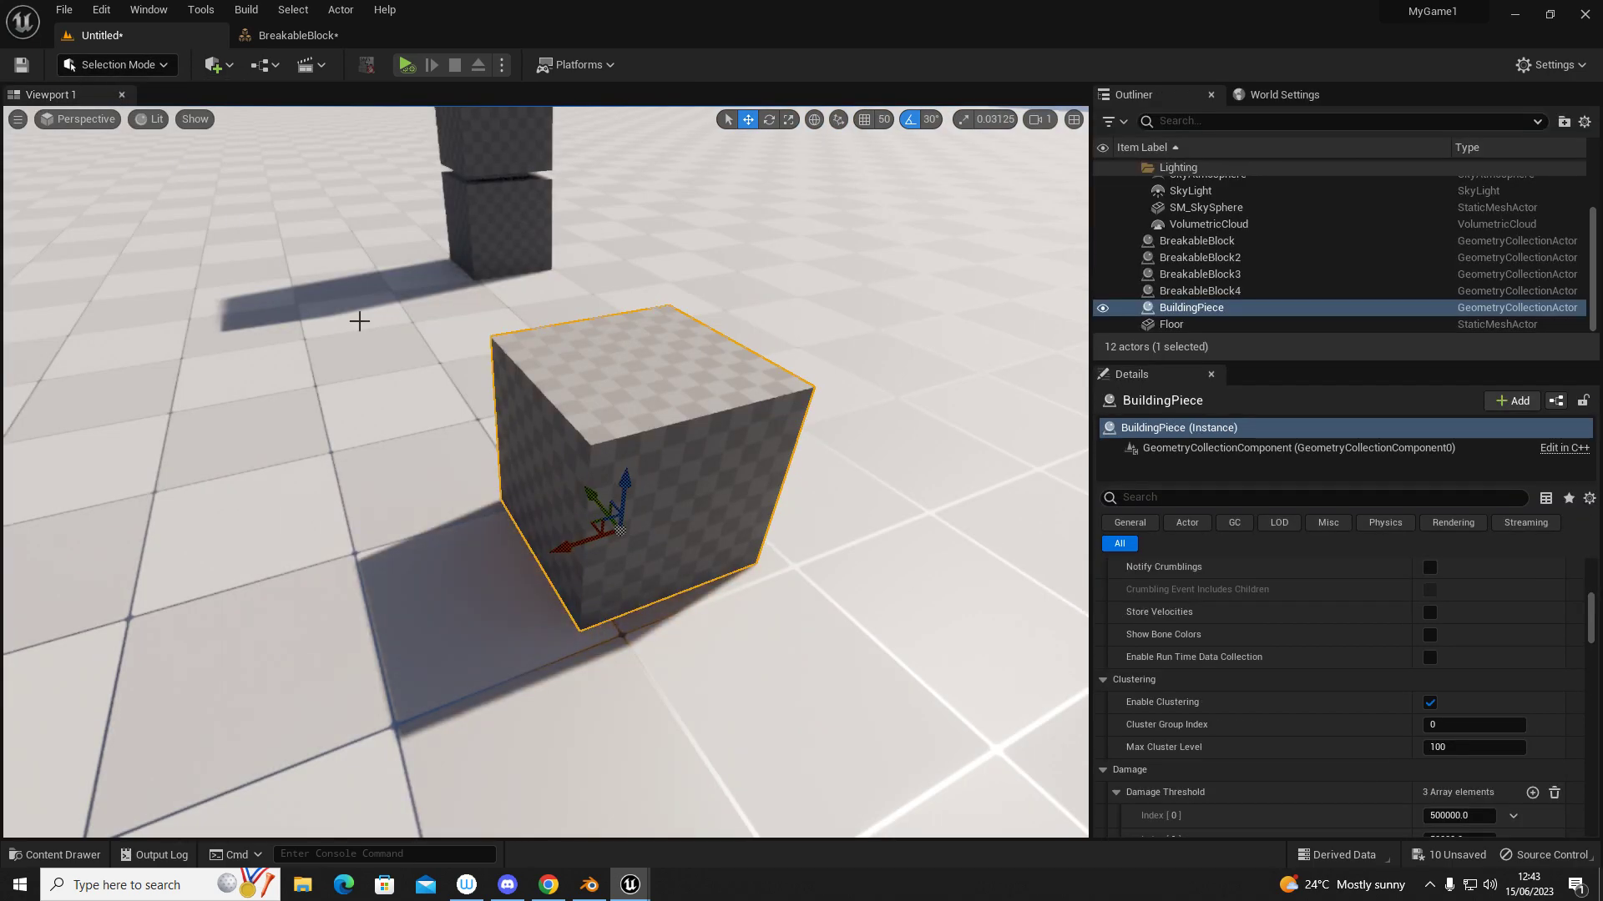
Move BuildingPiece over to the three-block stack, raise it, and align it just above the top block
right_drag(658, 487, 702, 442)
key(s)
scroll(581, 614, down, 5)
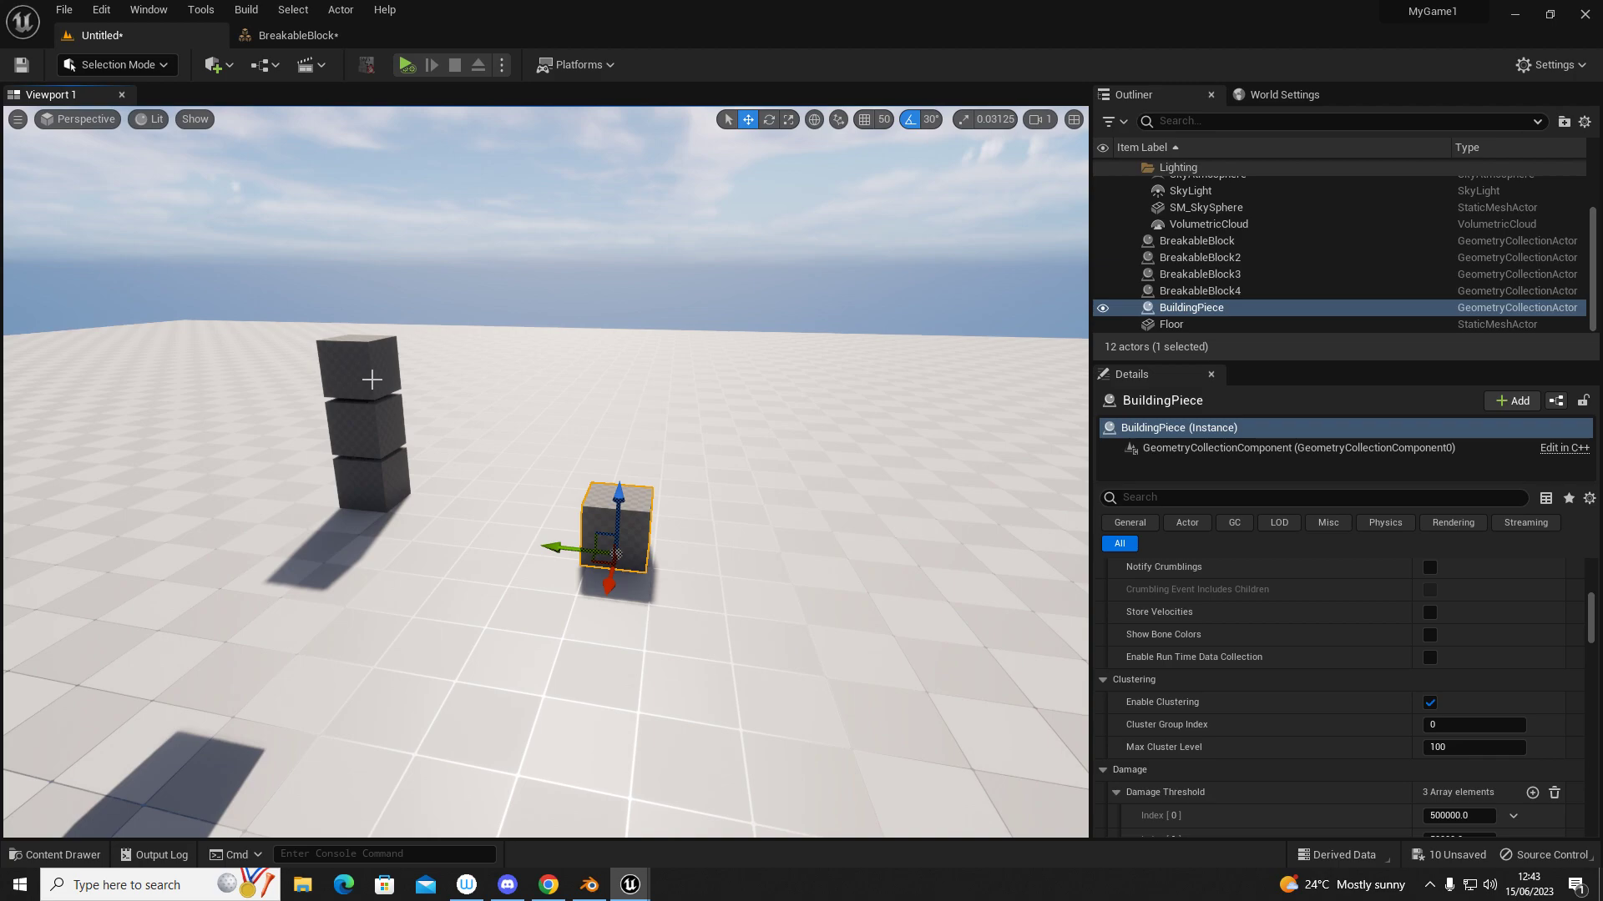
right_drag(576, 548, 492, 555)
key(w)
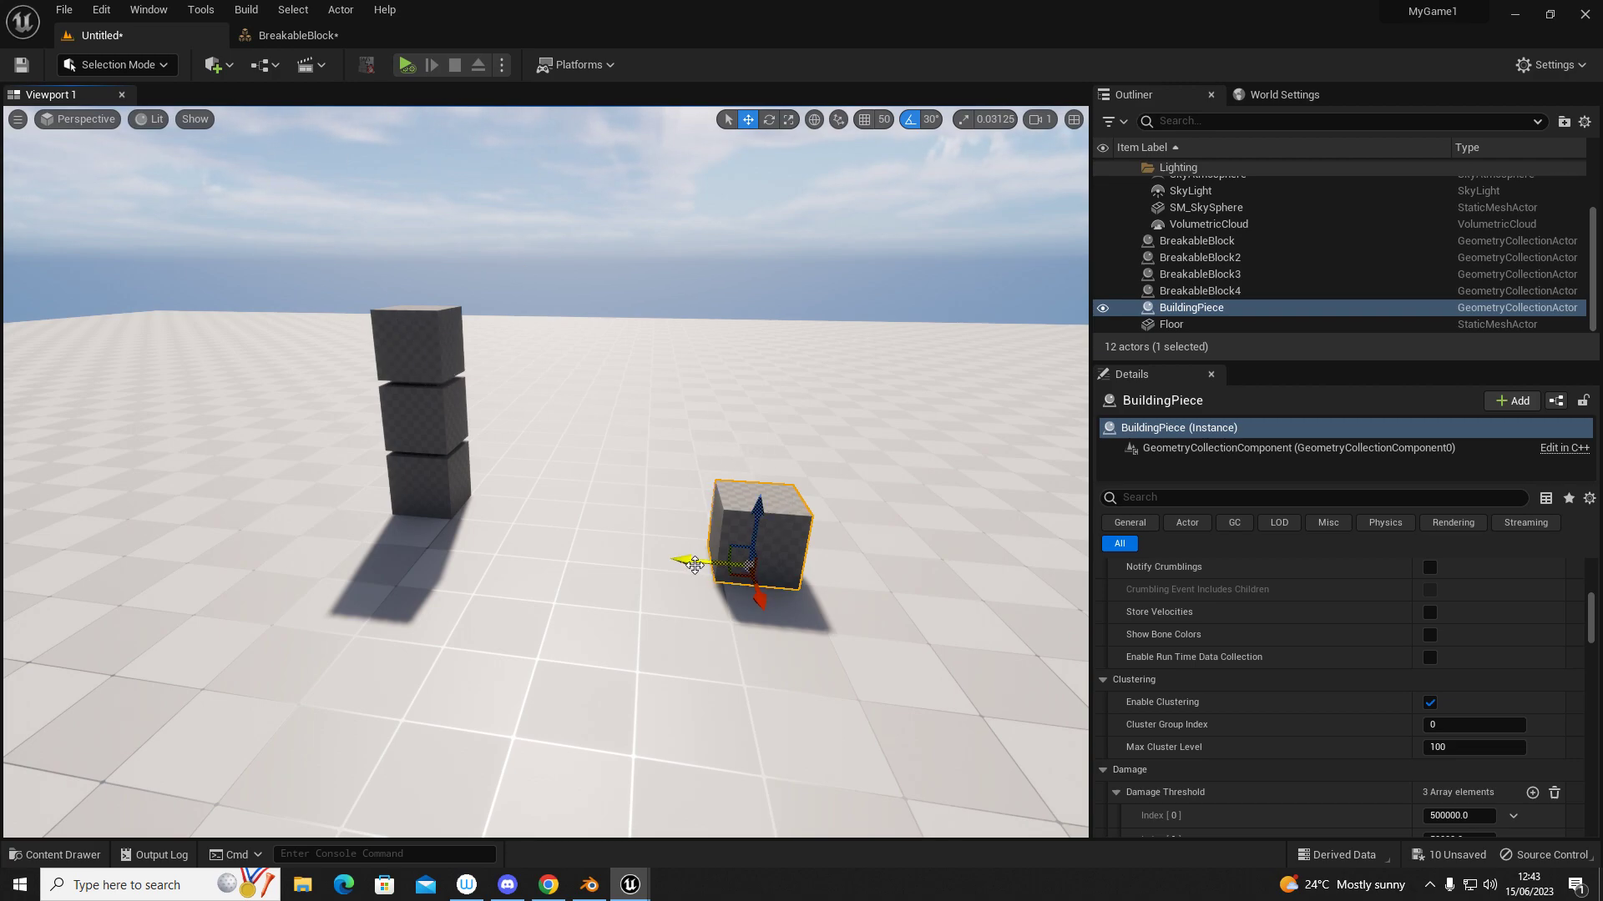
drag(695, 565, 342, 532)
key(w)
right_drag(342, 531, 552, 482)
key(s)
drag(550, 543, 569, 228)
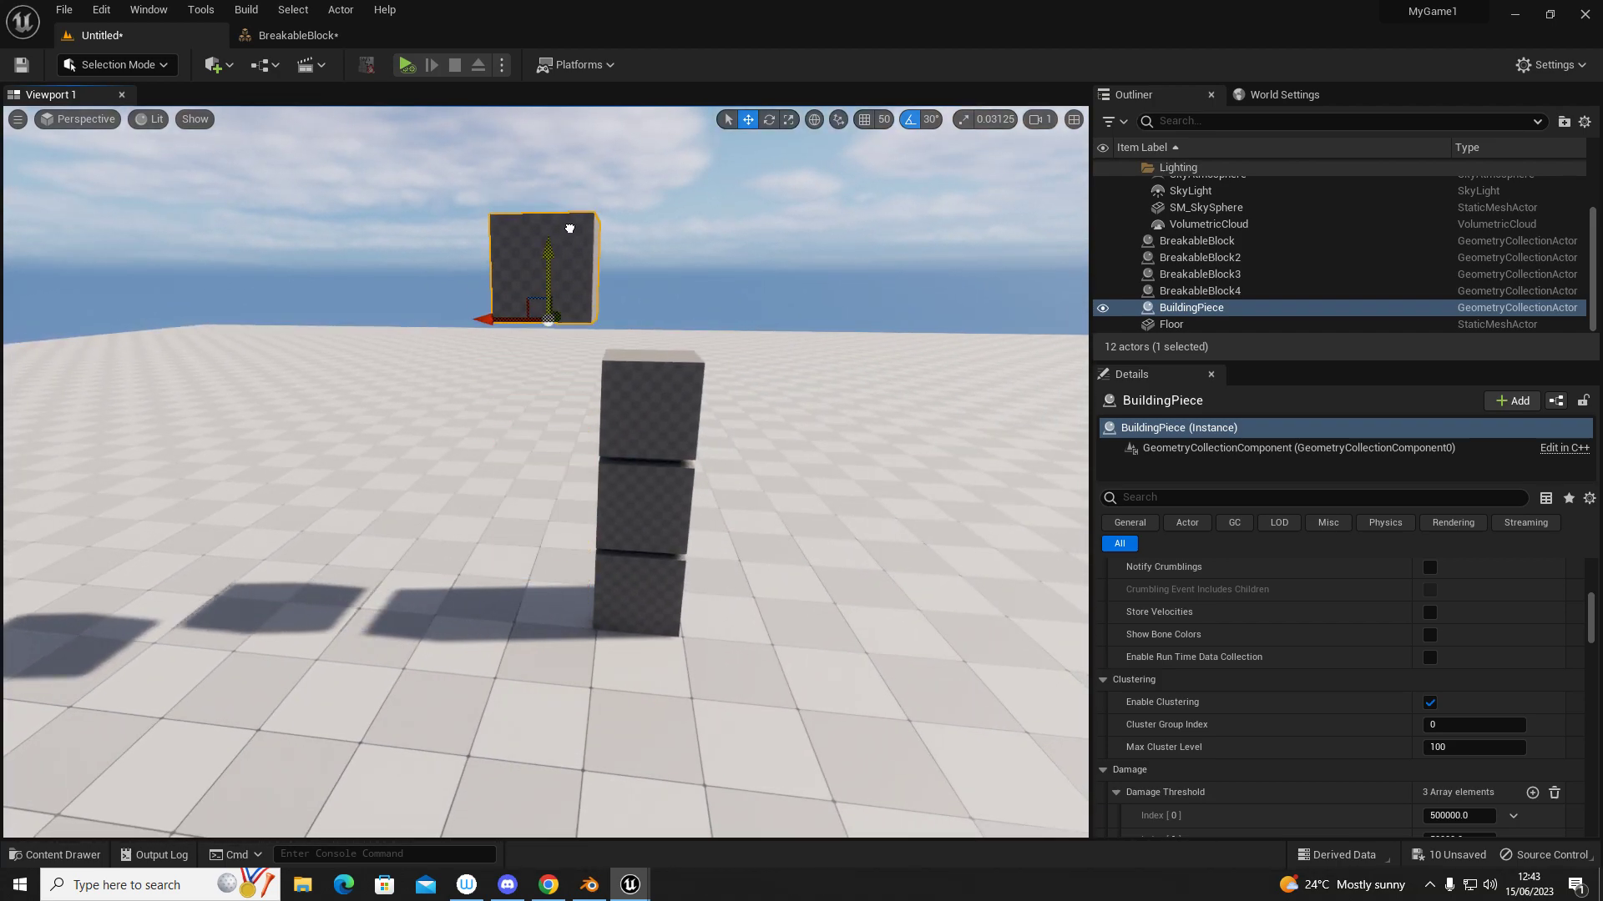
drag(488, 321, 578, 345)
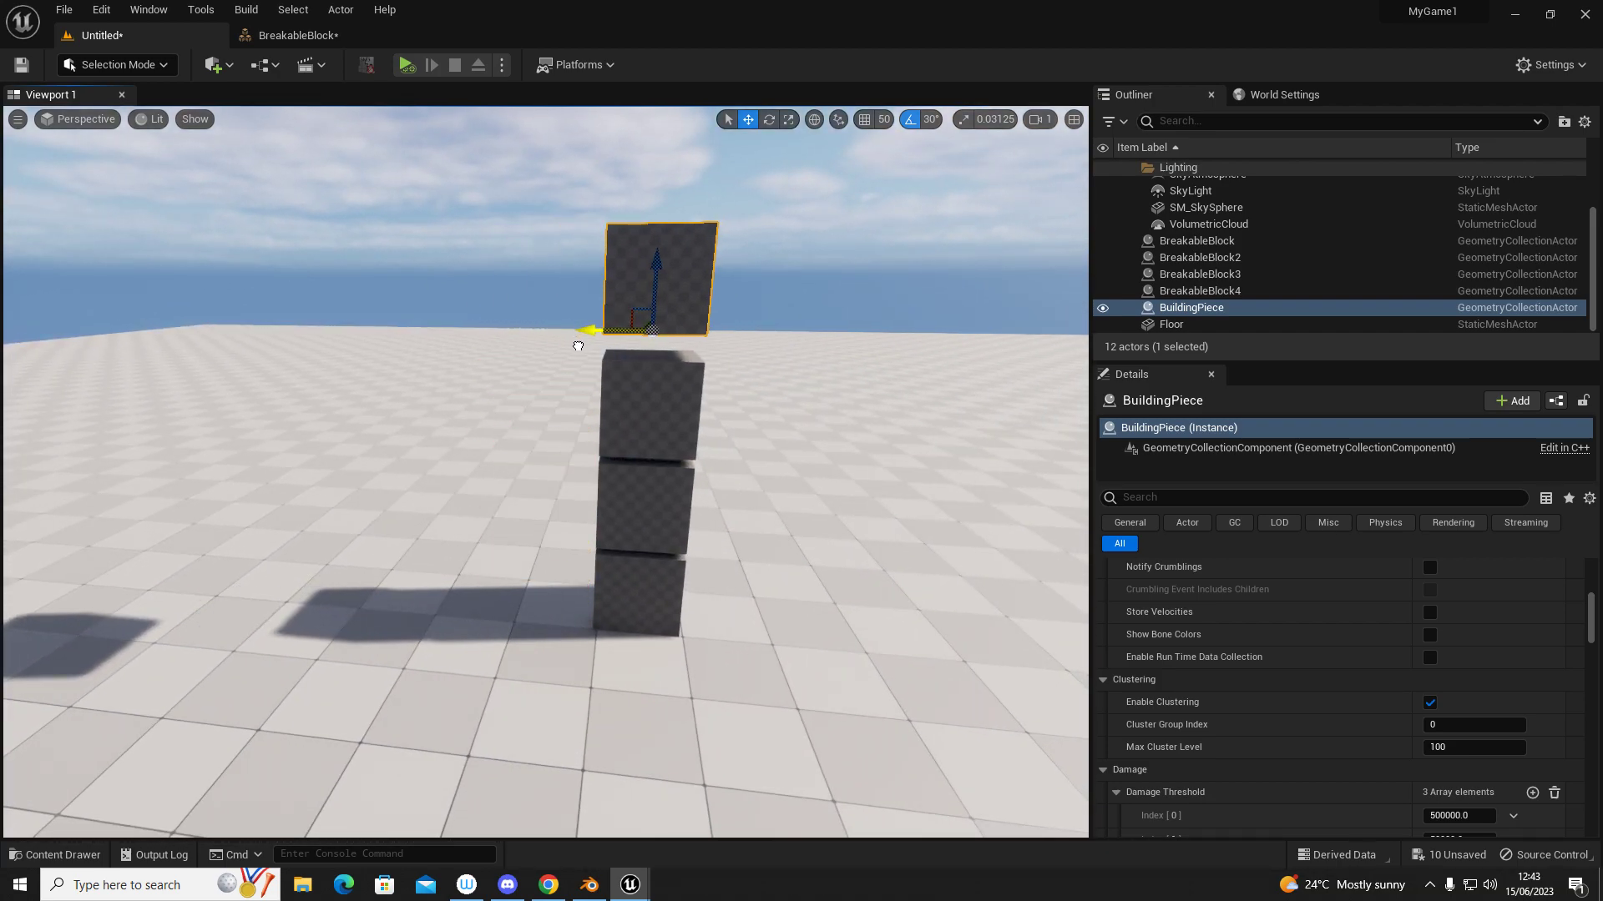
Simulate BuildingPiece falling onto the stack, inspect how it breaks, and stop the simulation
click(406, 65)
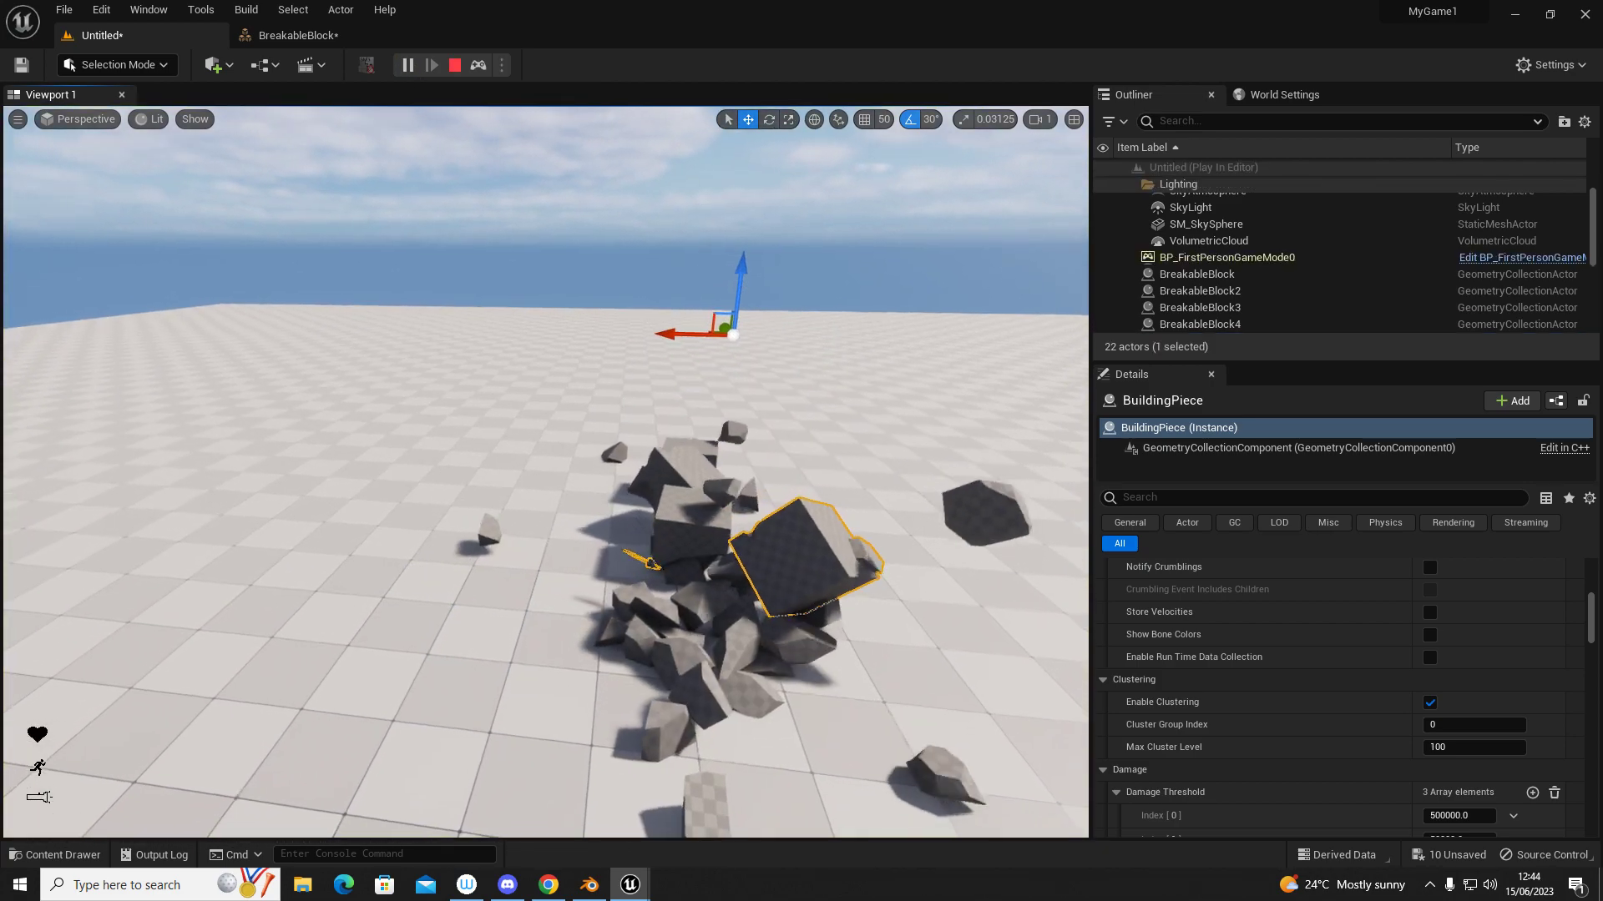
right_drag(698, 457, 885, 543)
key(w)
right_drag(672, 493, 601, 584)
key(shift+F1)
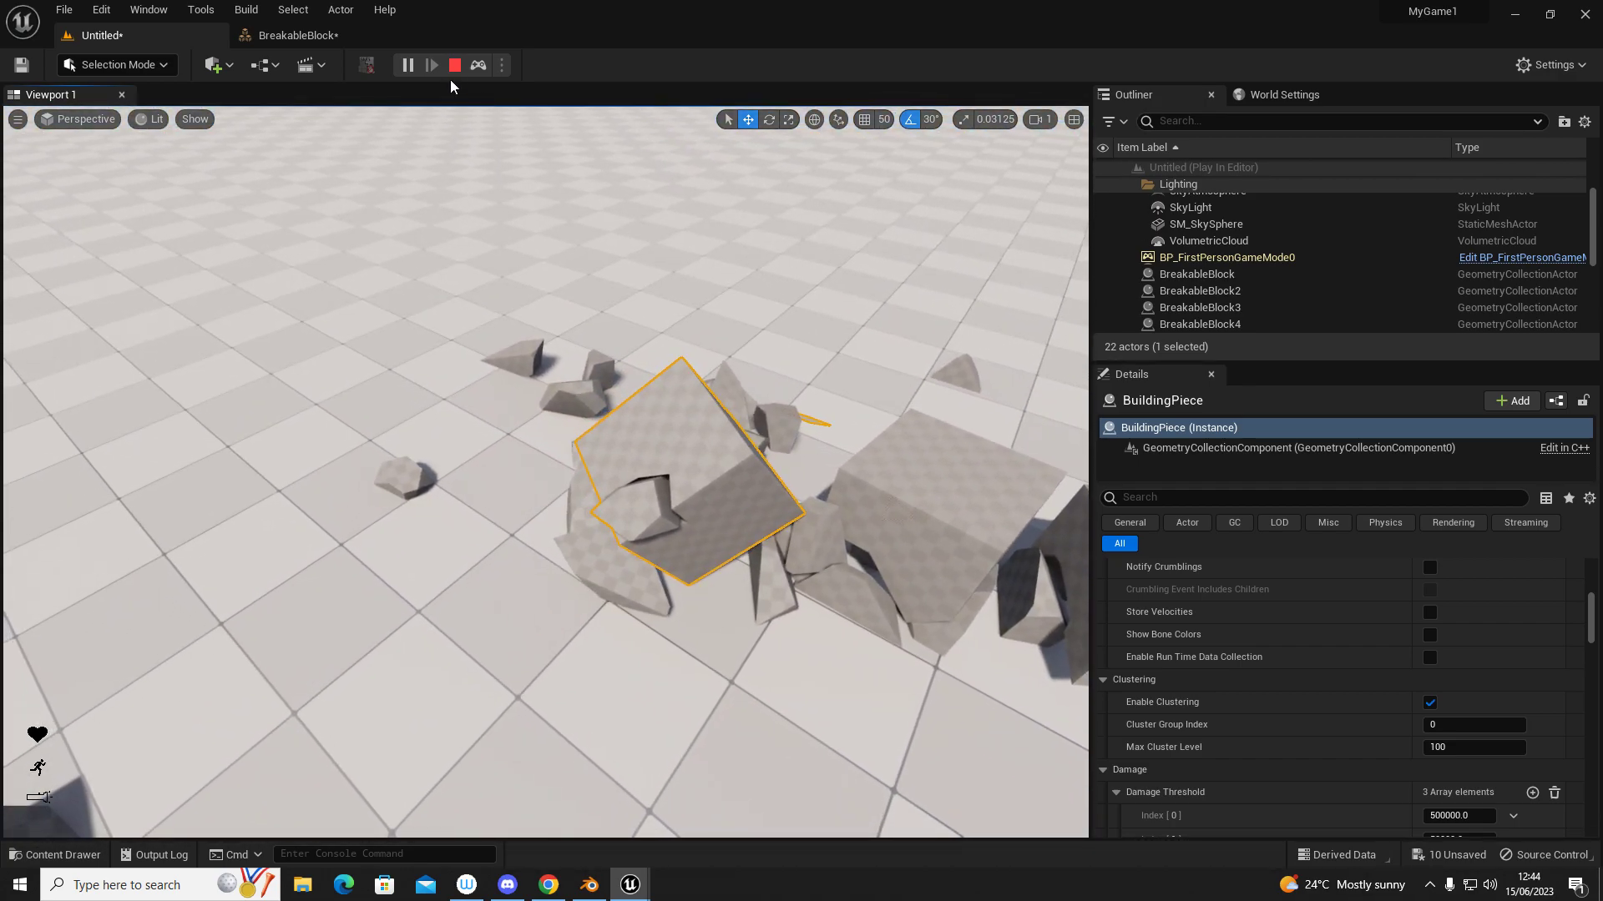
click(455, 64)
click(188, 17)
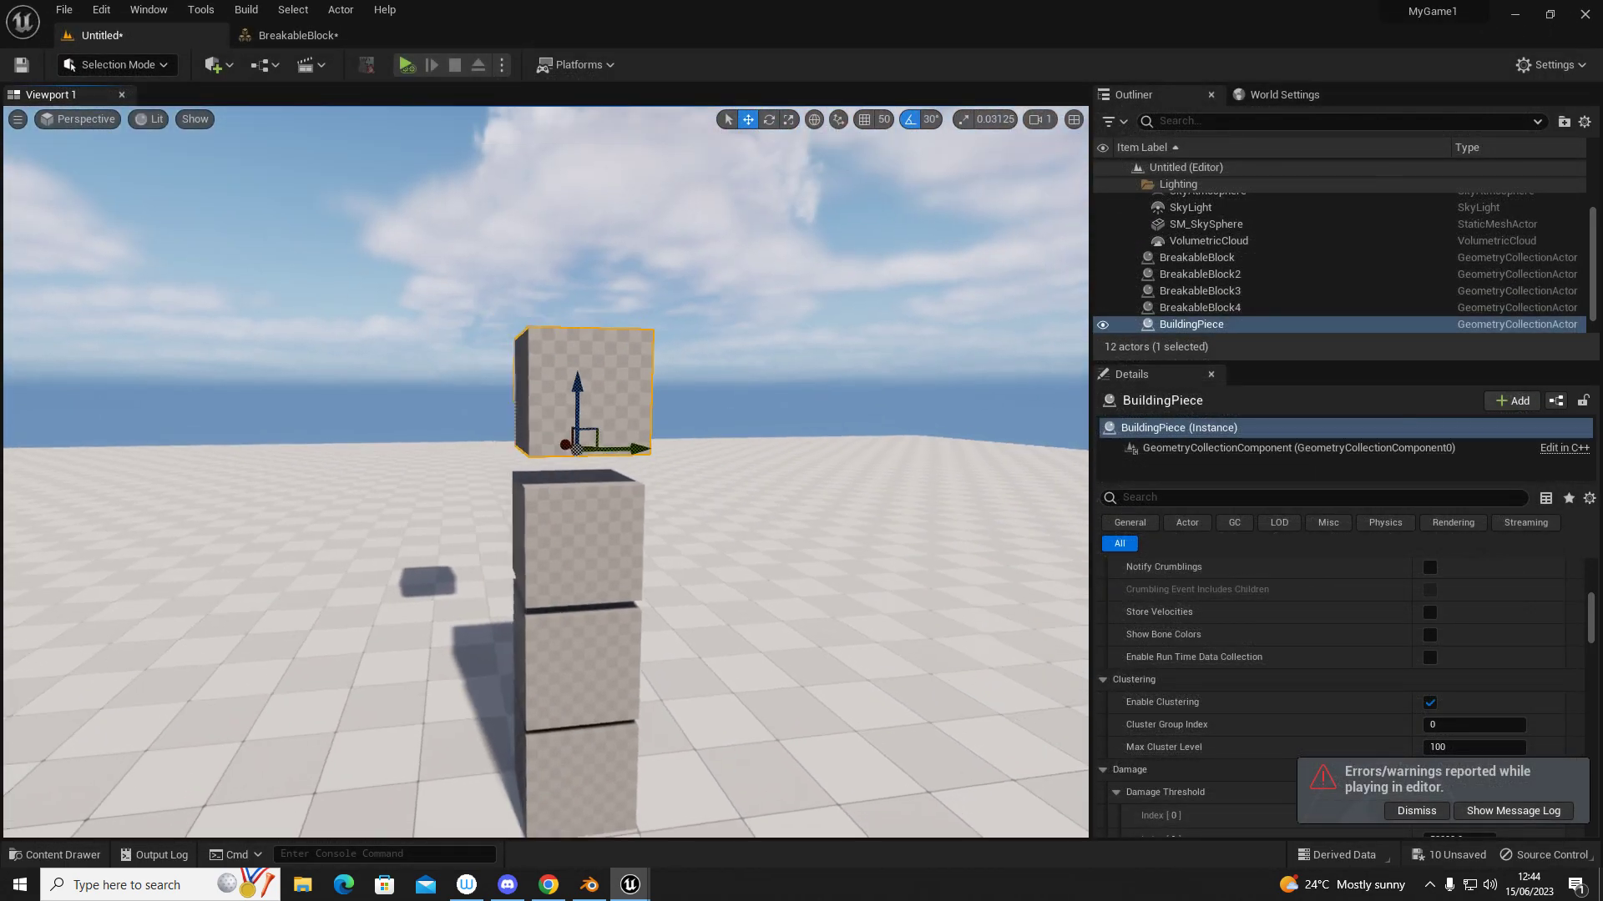
Set BuildingPiece's damage thresholds for Index 0 and Index 1 to 5000
scroll(1310, 682, down, 5)
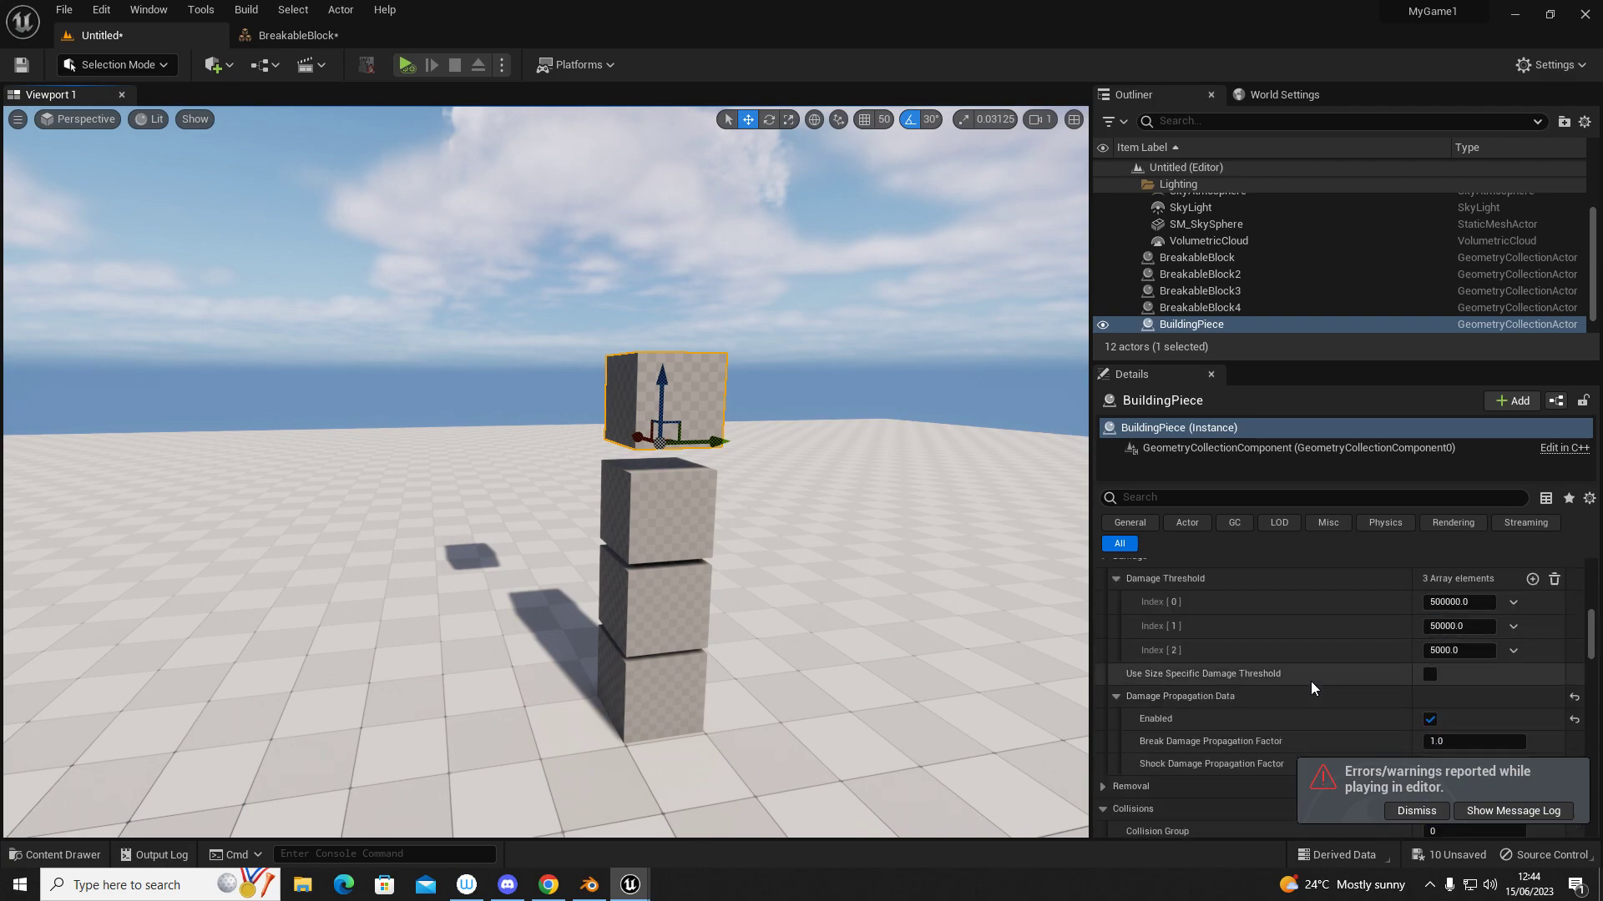
click(1456, 601)
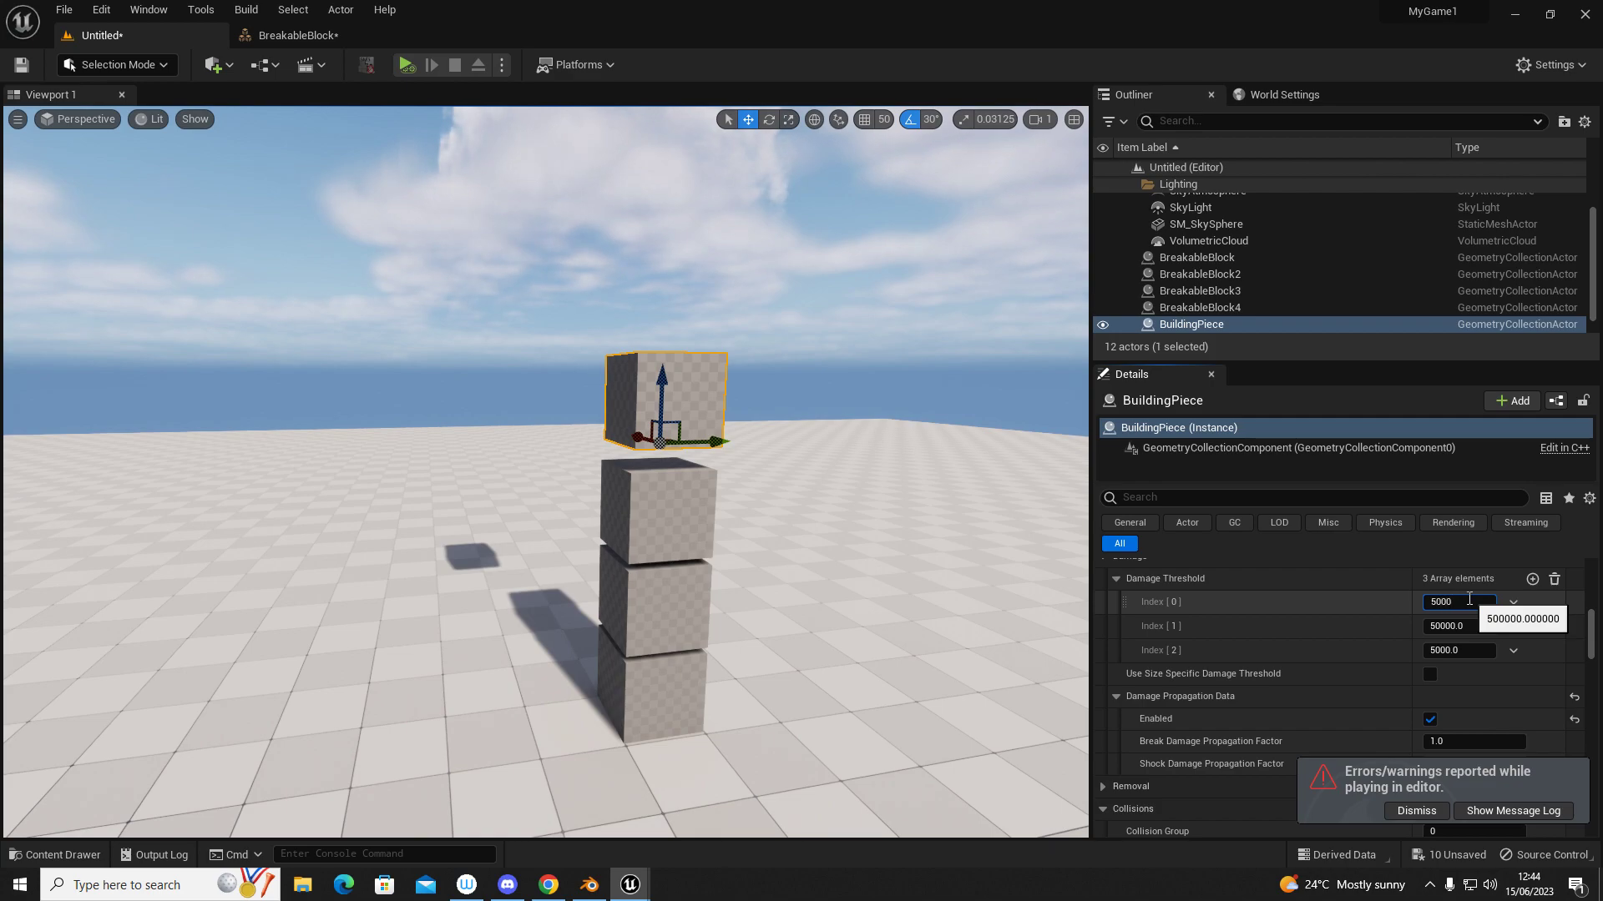
key(Tab)
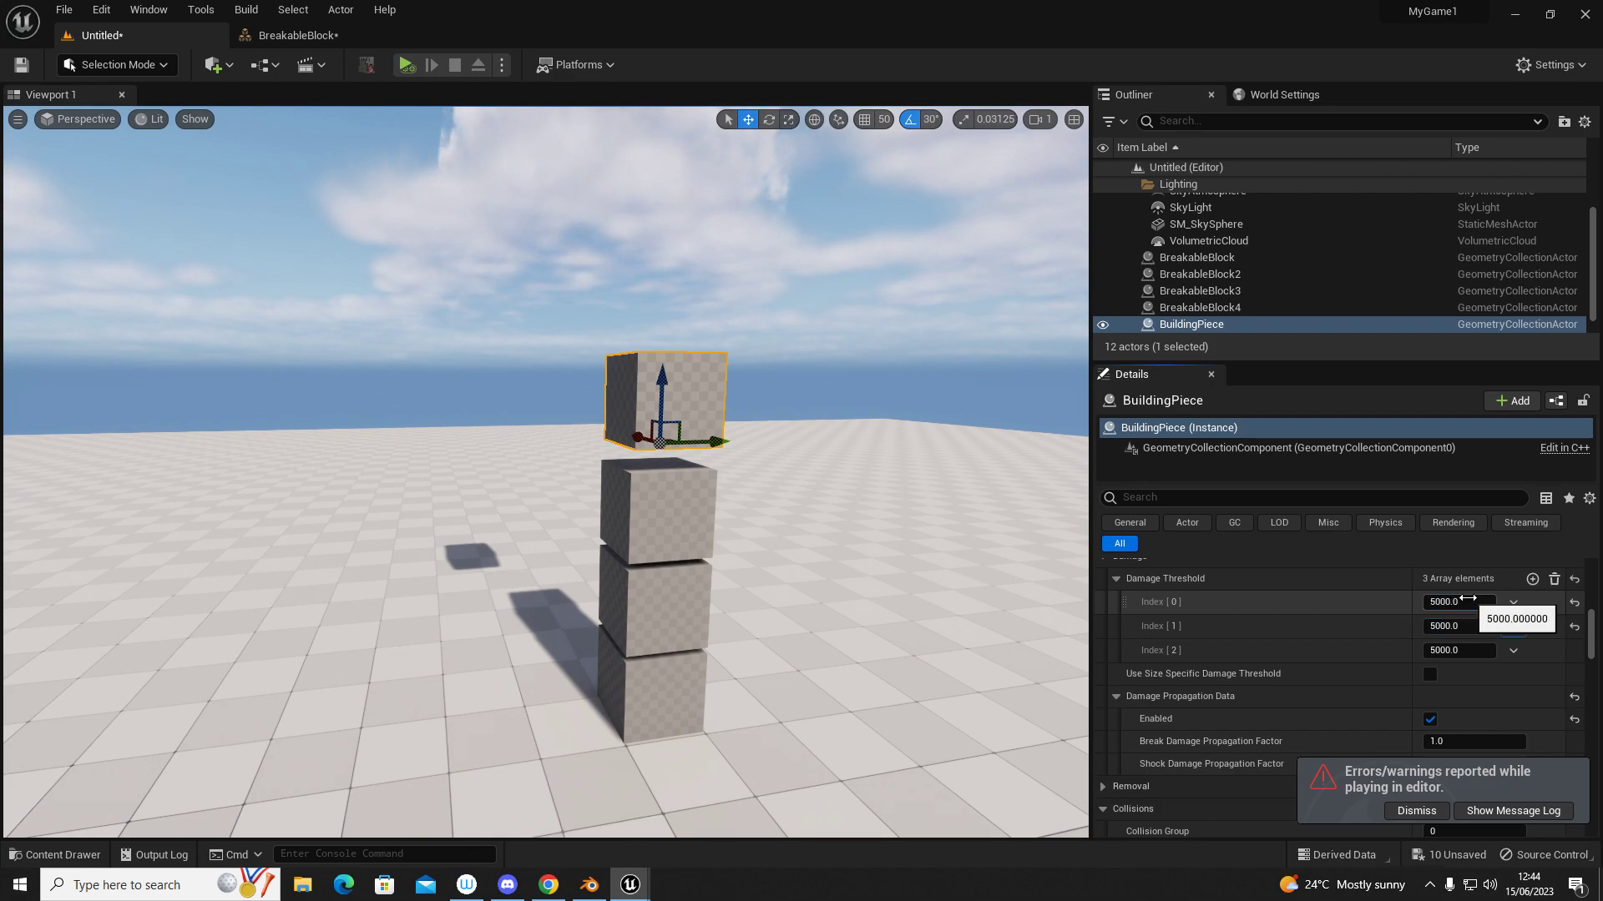
key(d)
right_drag(752, 479, 717, 473)
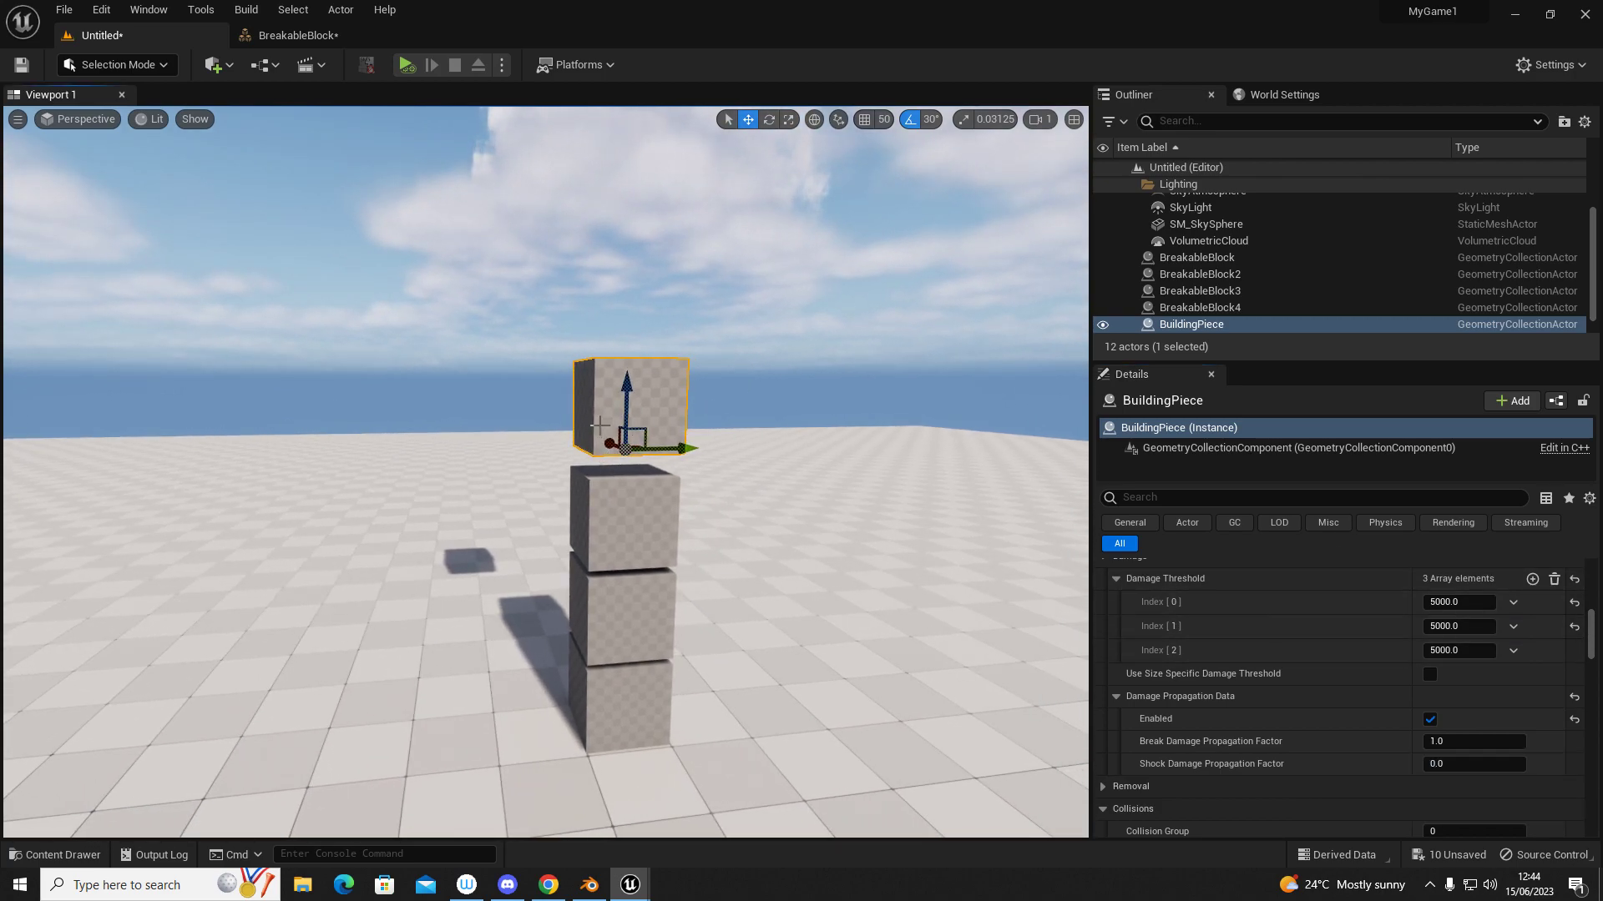
Simulate the drop with the new damage thresholds and examine the debris up close
click(406, 66)
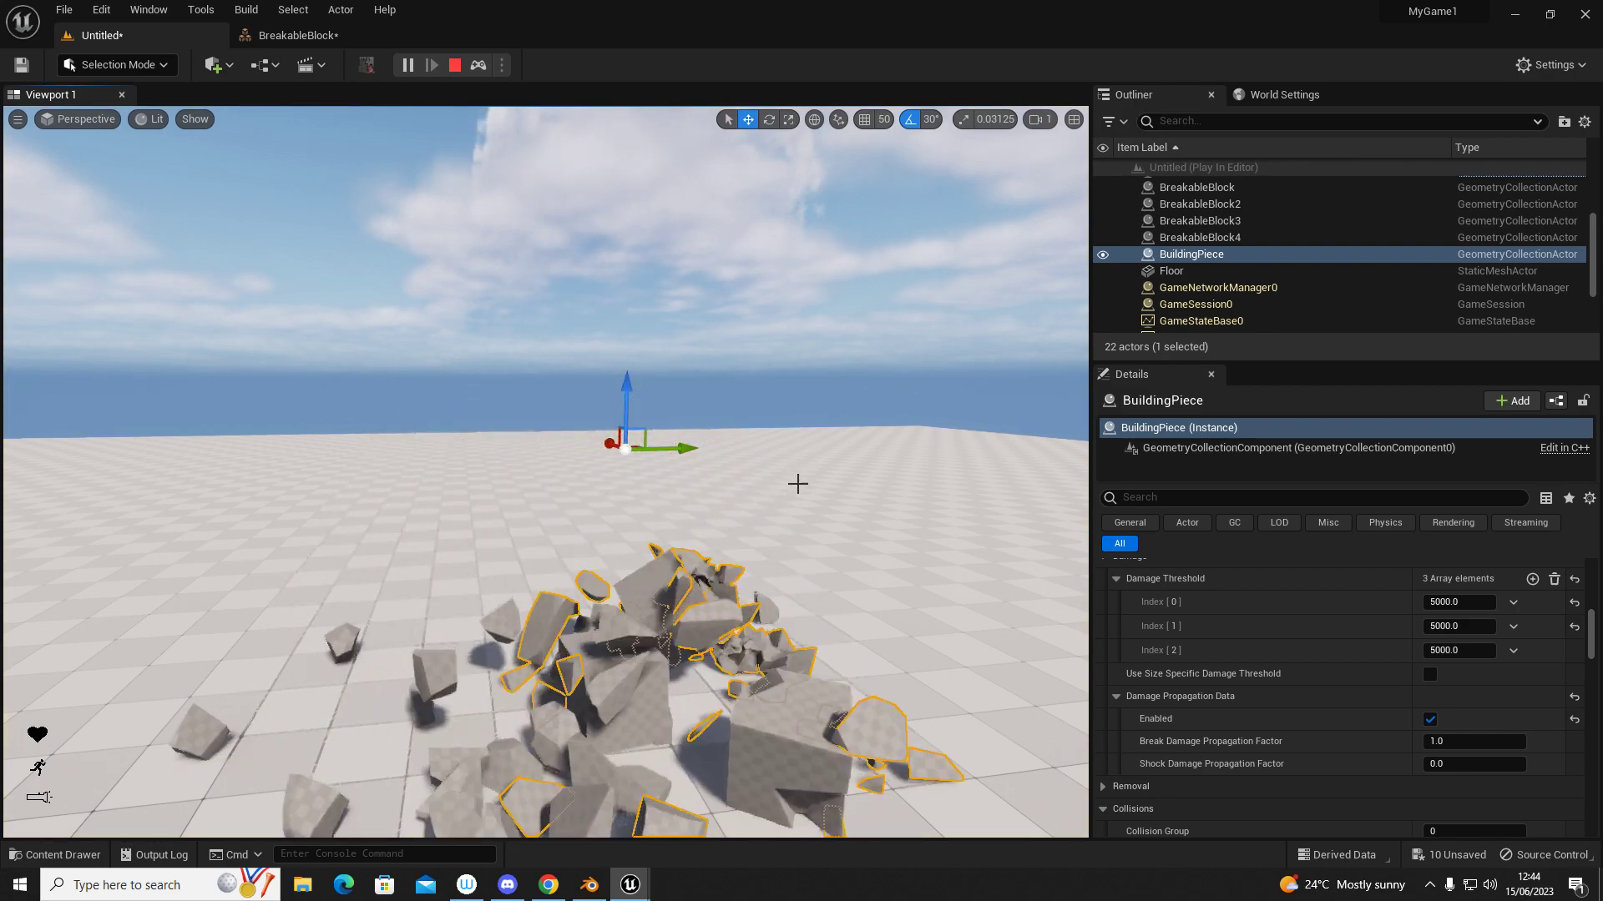
right_drag(798, 483, 617, 509)
key(w)
key(g)
key(d)
Examine the debris in the Nanite Mask visualization, then stop the simulation
click(152, 120)
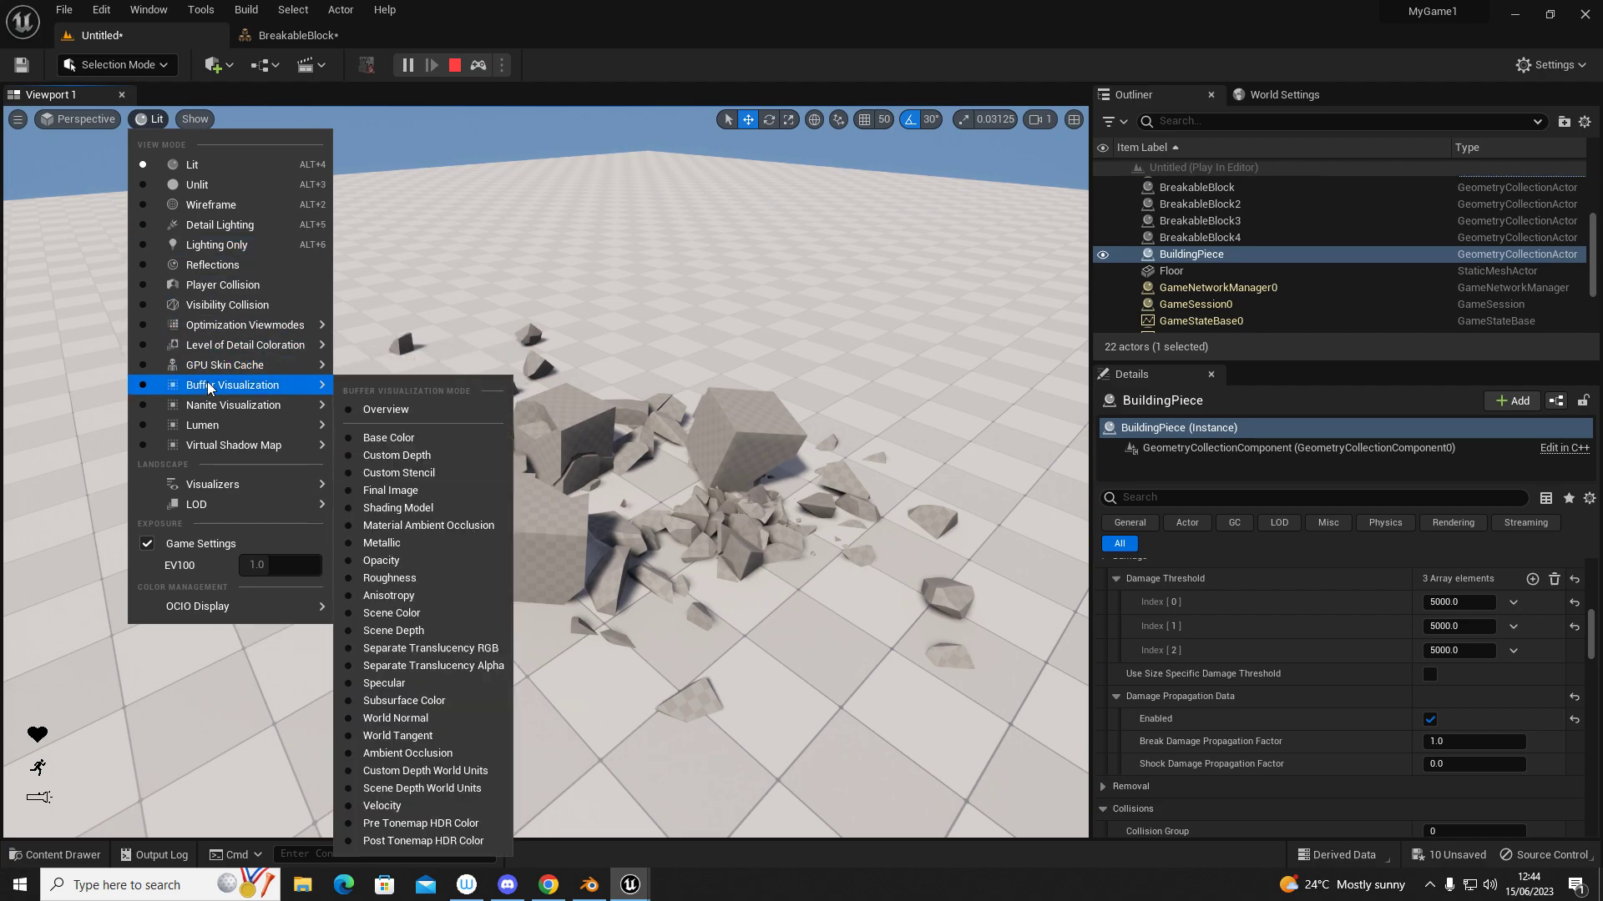
mouse_move(232, 410)
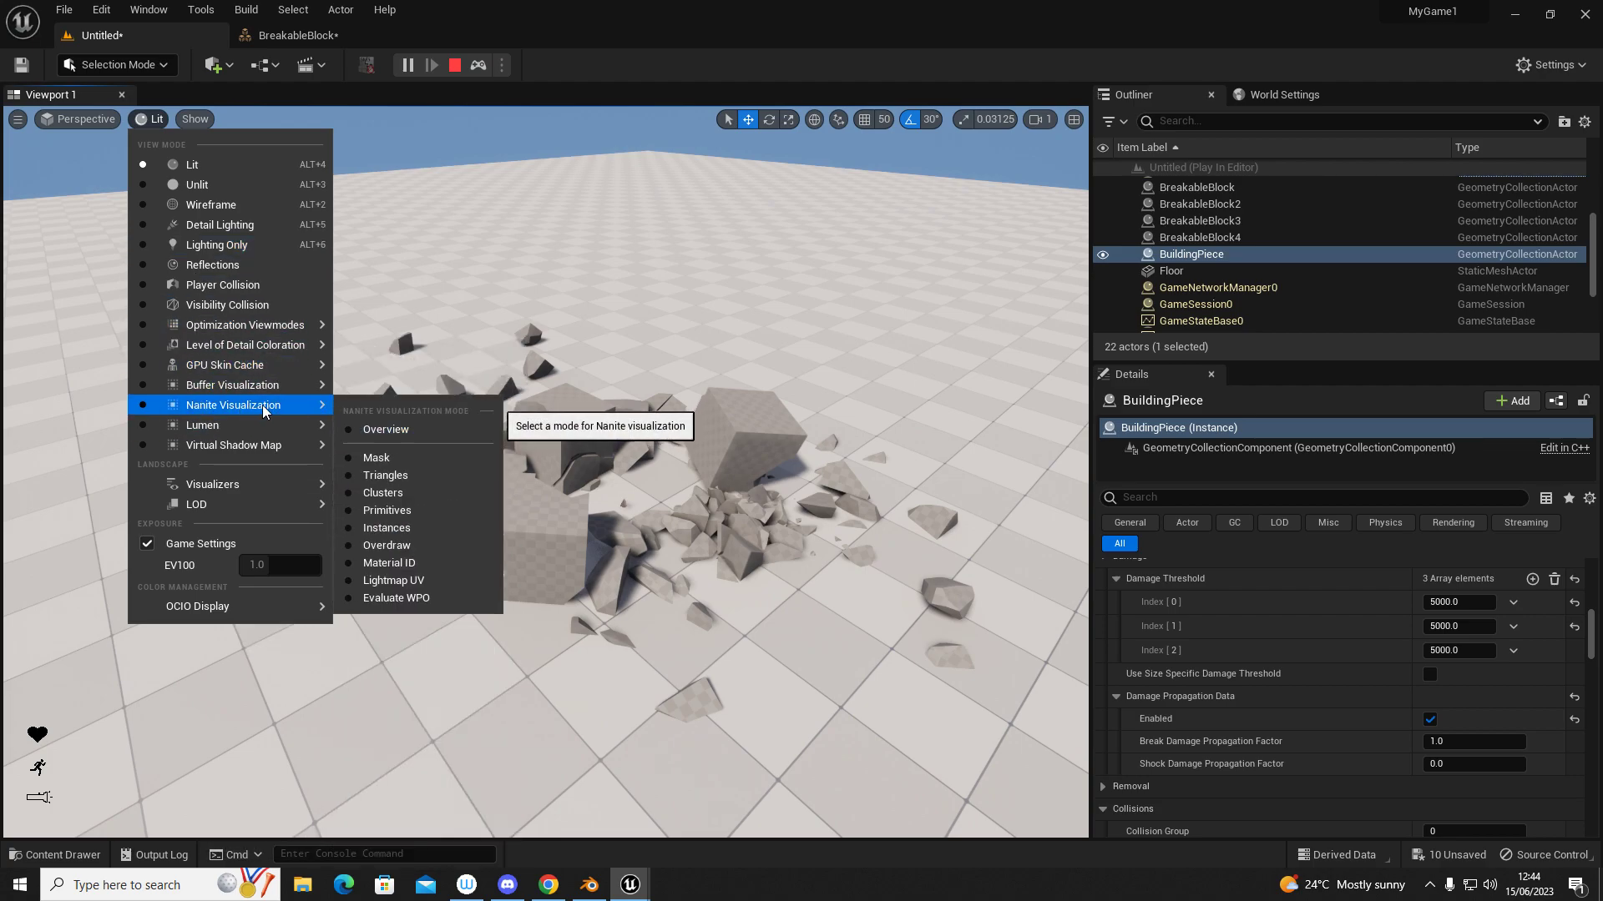
click(373, 458)
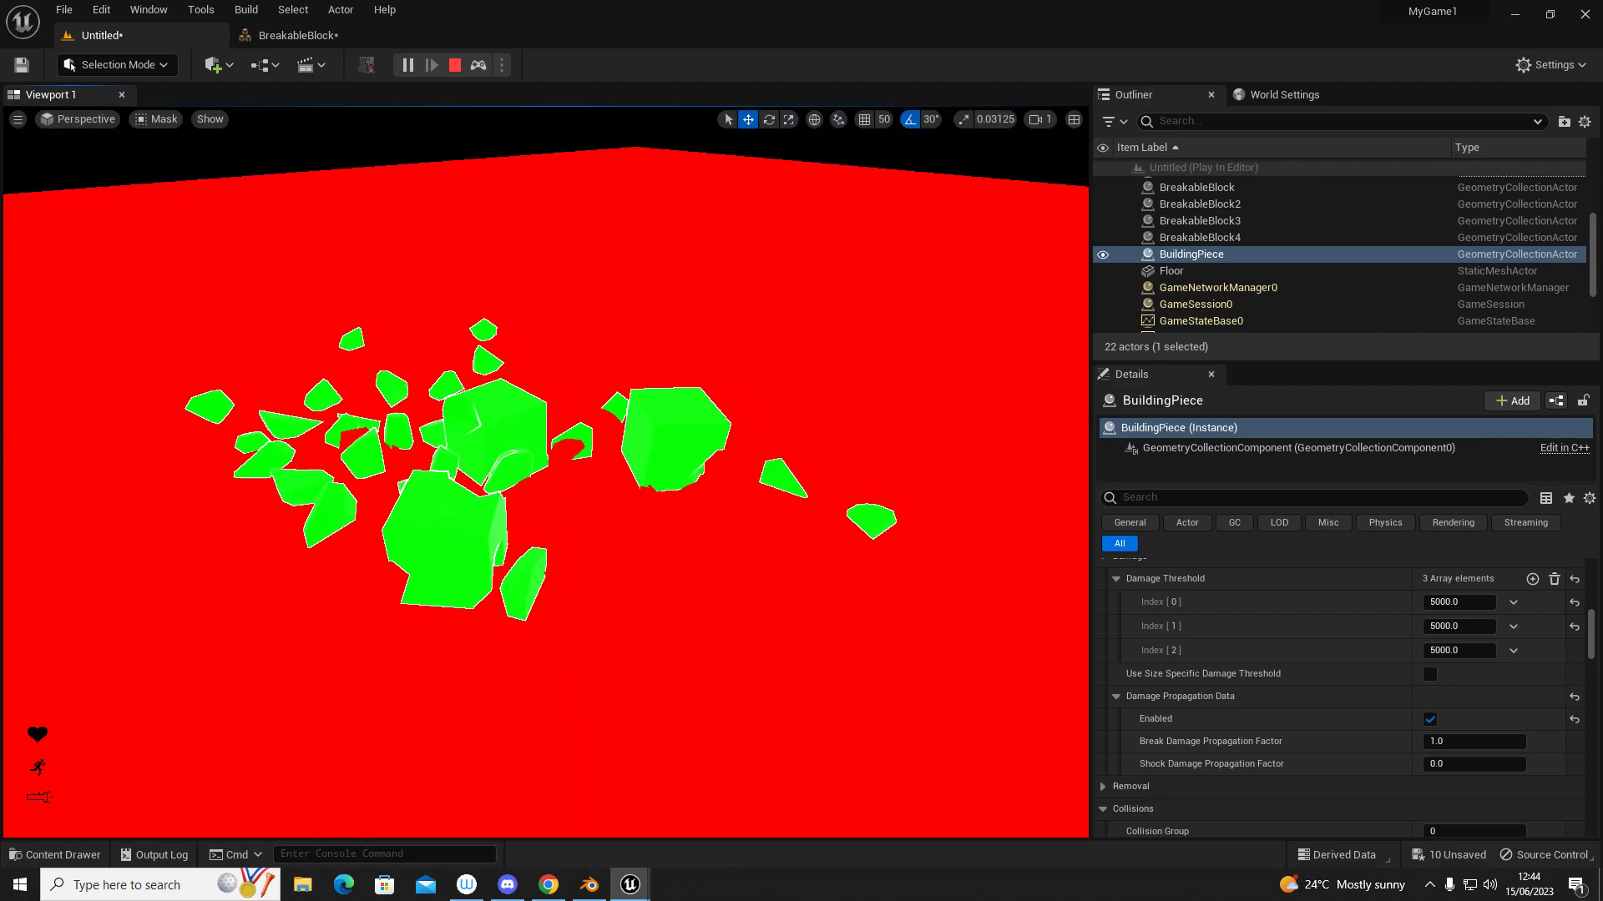
mouse_move(607, 392)
right_down()
mouse_move(584, 376)
mouse_move(634, 451)
mouse_move(550, 417)
mouse_move(608, 393)
right_up()
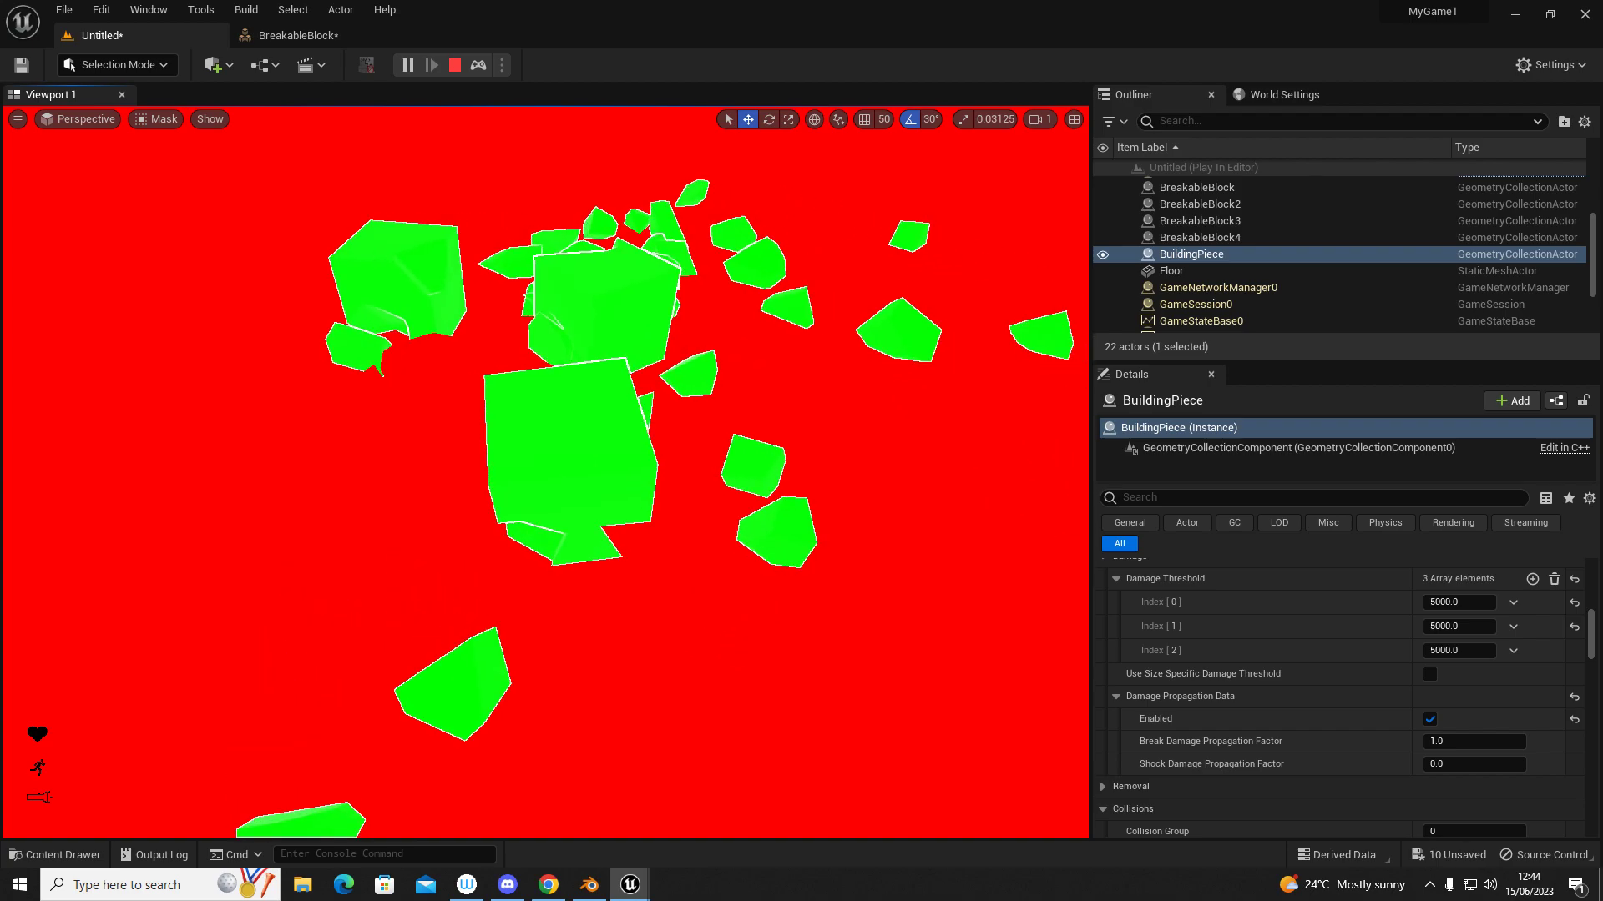
right_drag(546, 472, 545, 360)
key(s)
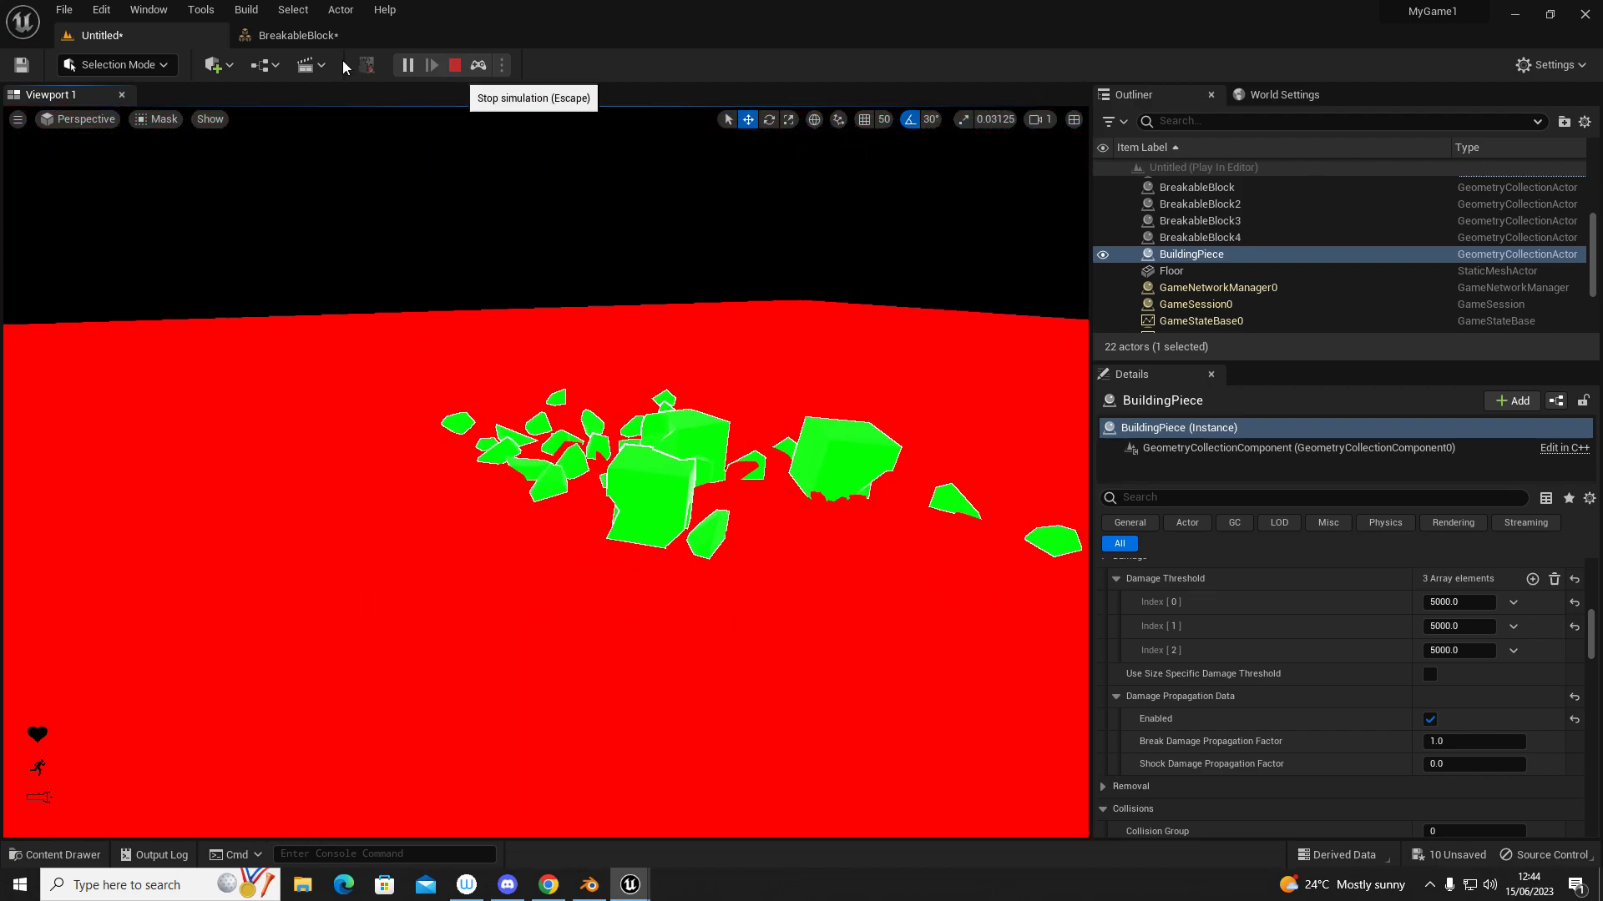
key(Escape)
Close the BreakableBlock asset editor and set the level viewport back to Lit view mode
click(289, 37)
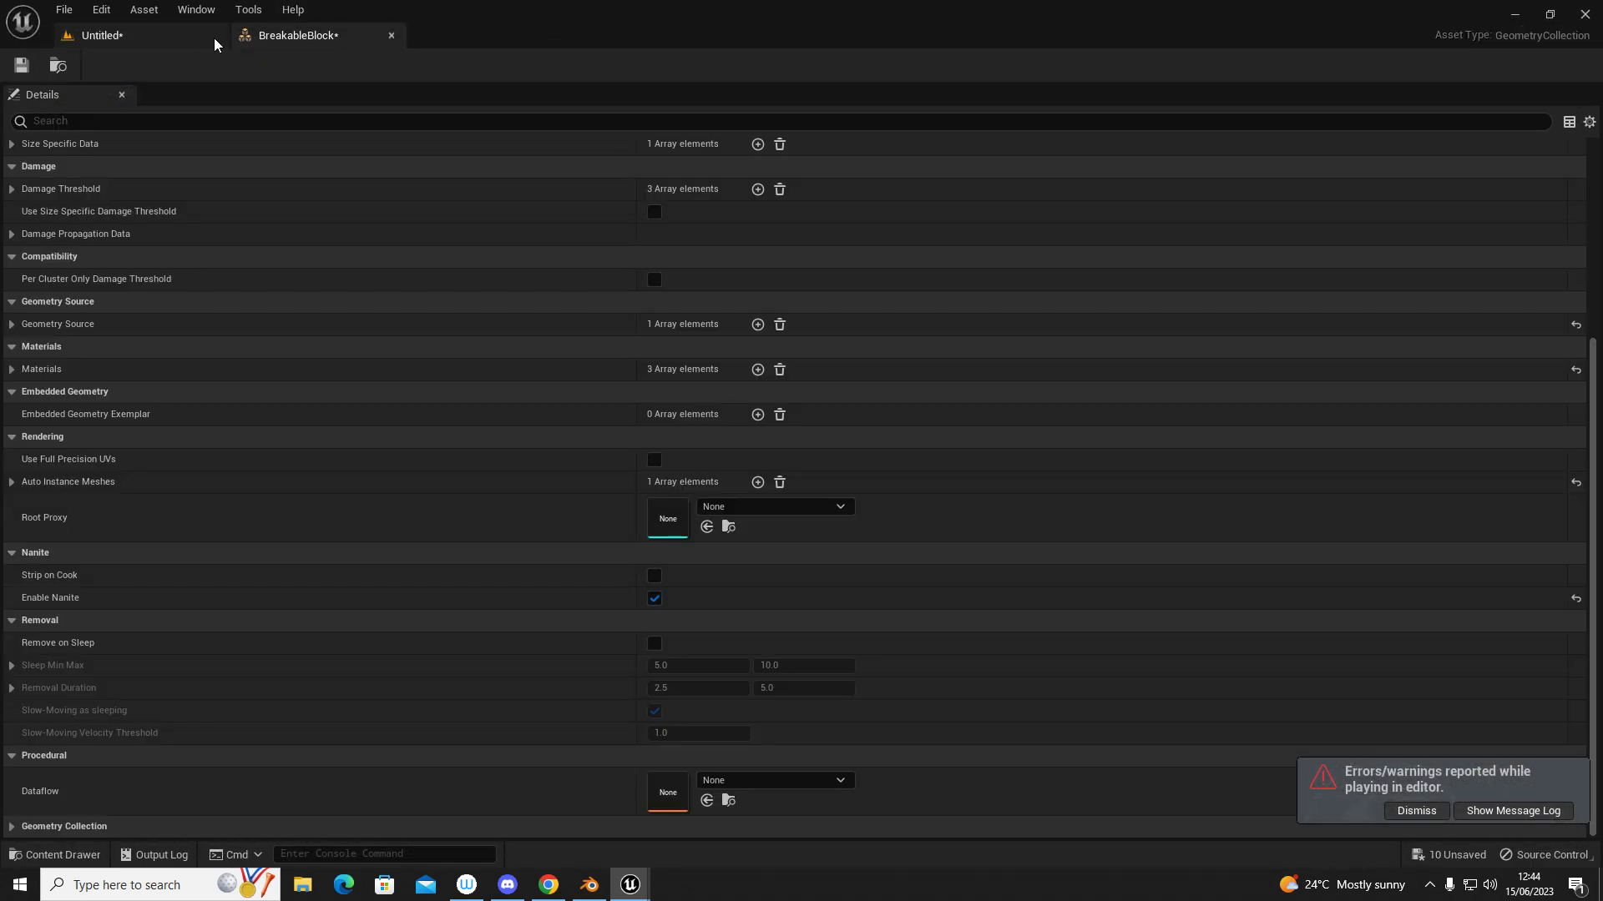
click(390, 35)
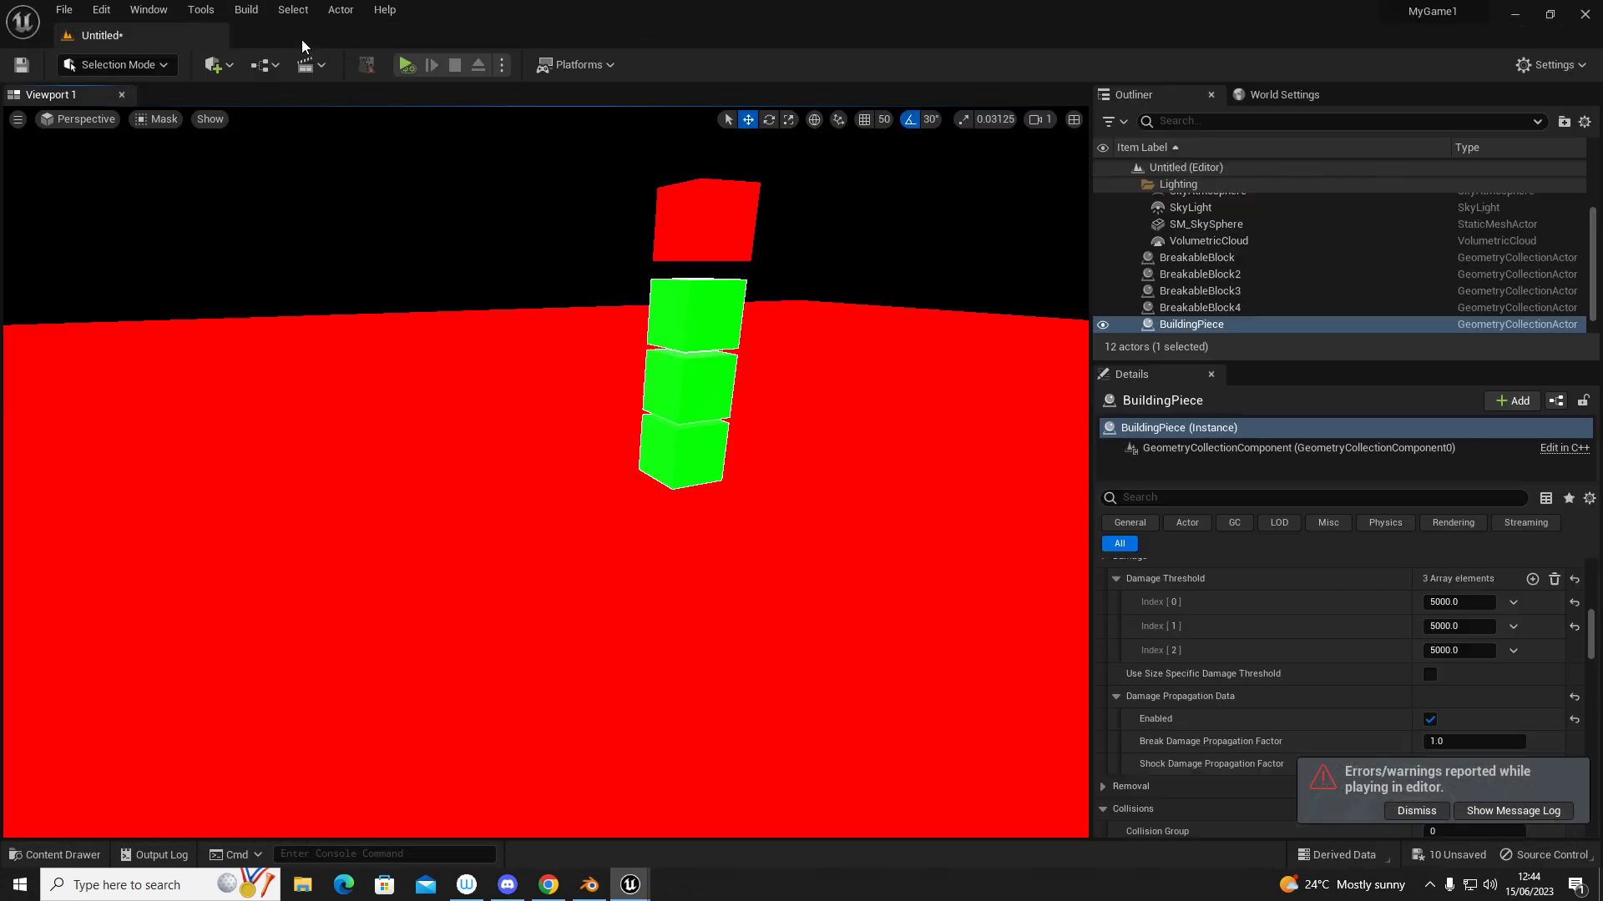
click(154, 119)
click(187, 163)
right_drag(584, 393, 647, 326)
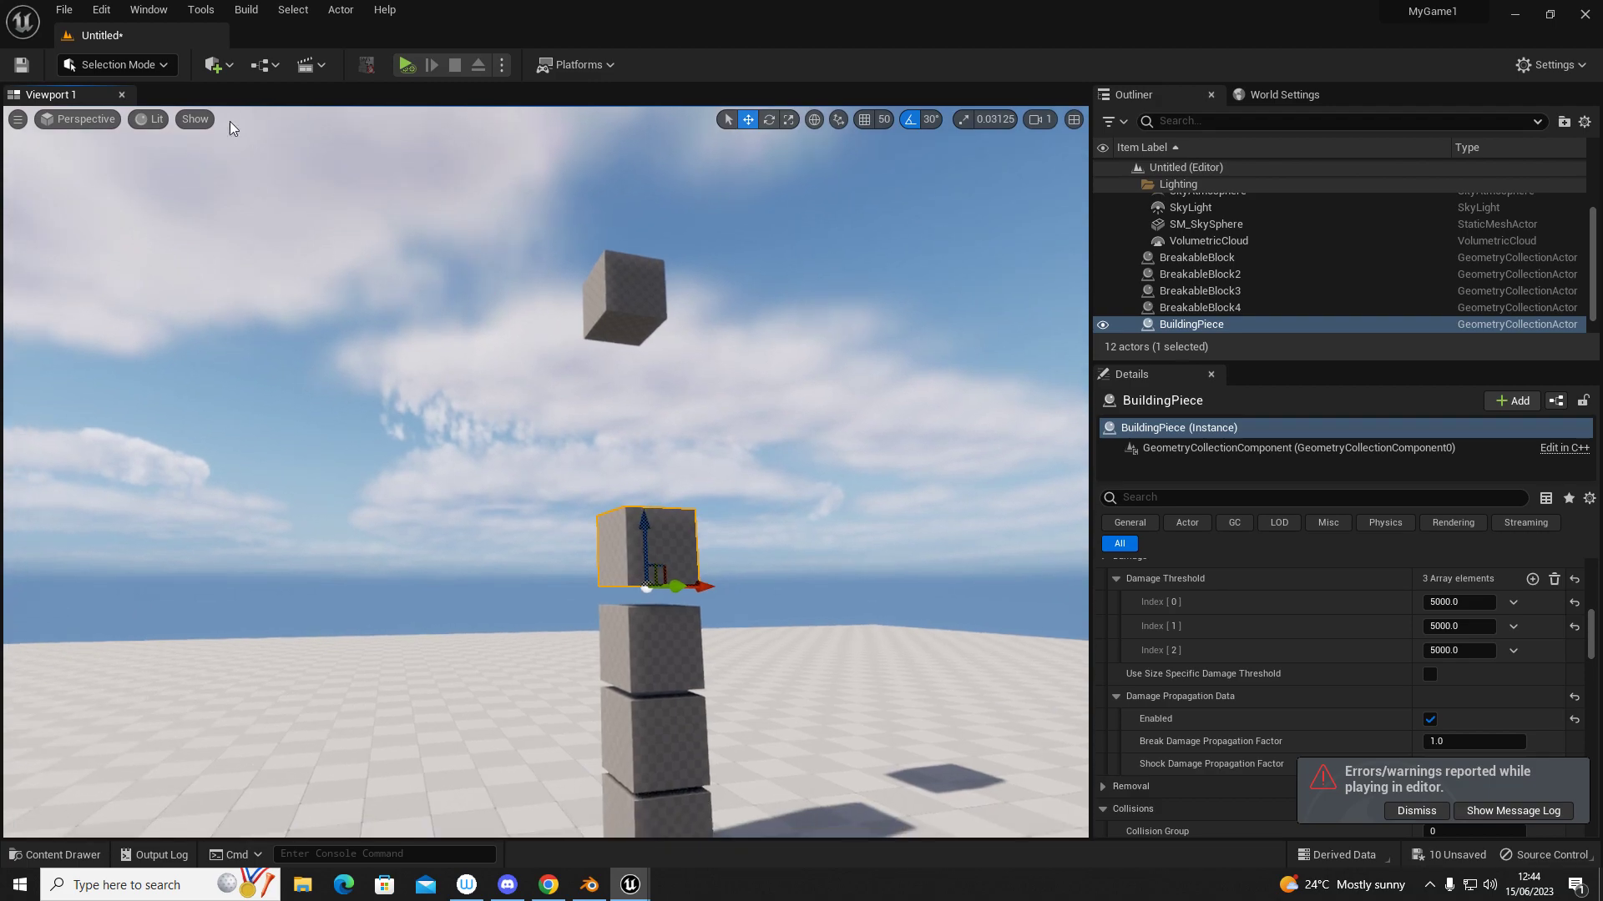
click(113, 69)
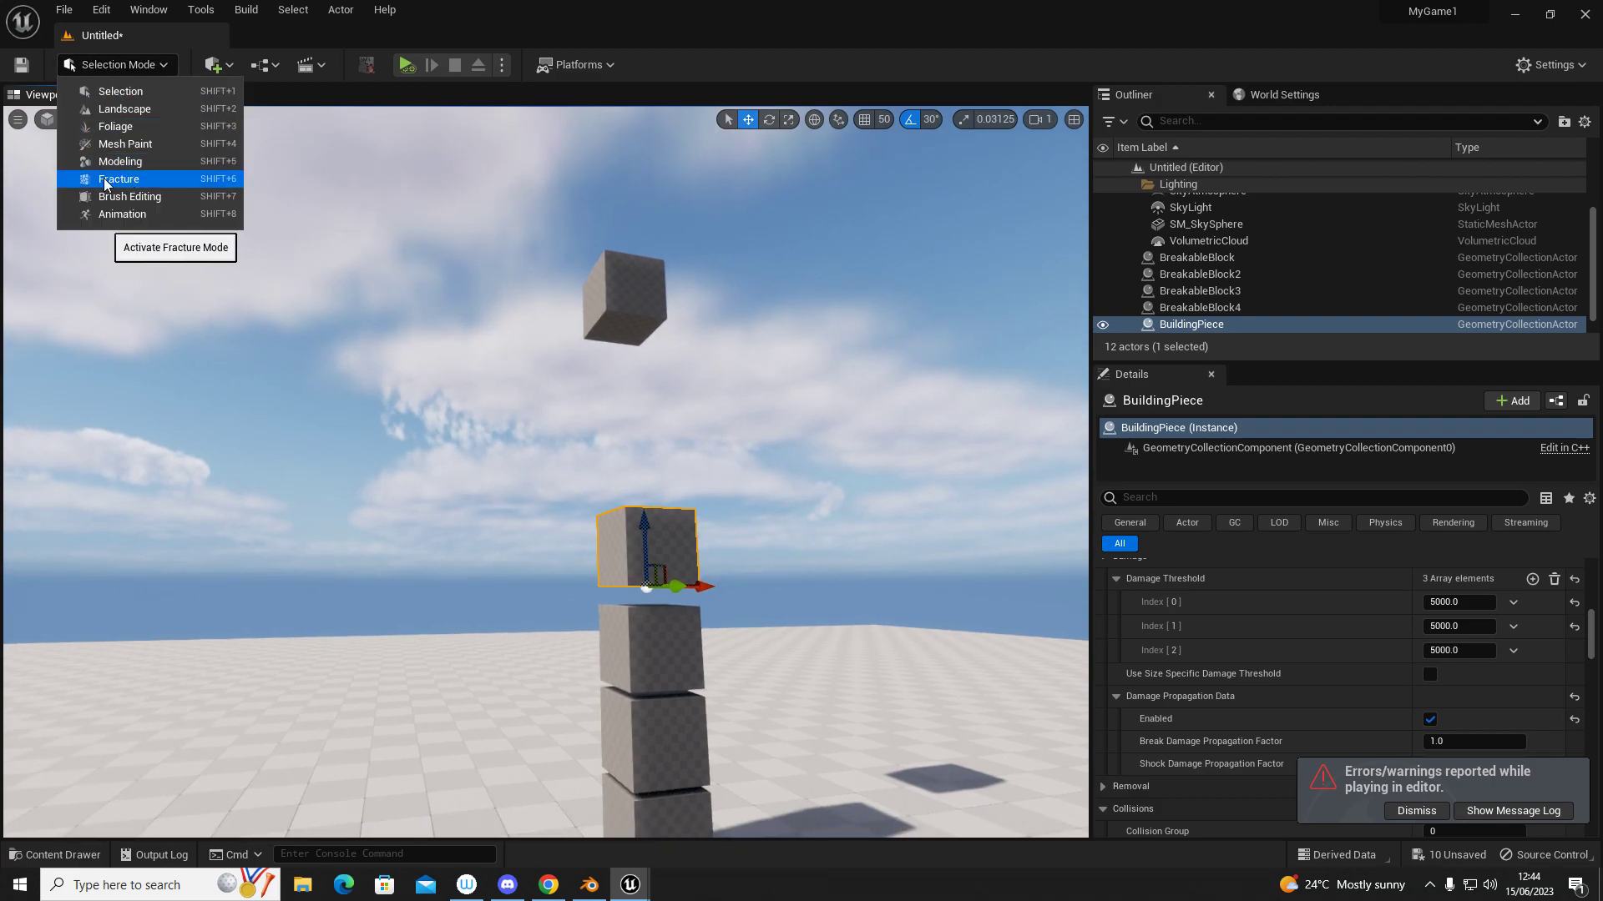
mouse_move(531, 448)
right_down()
mouse_move(531, 610)
mouse_move(530, 448)
right_up()
key(s)
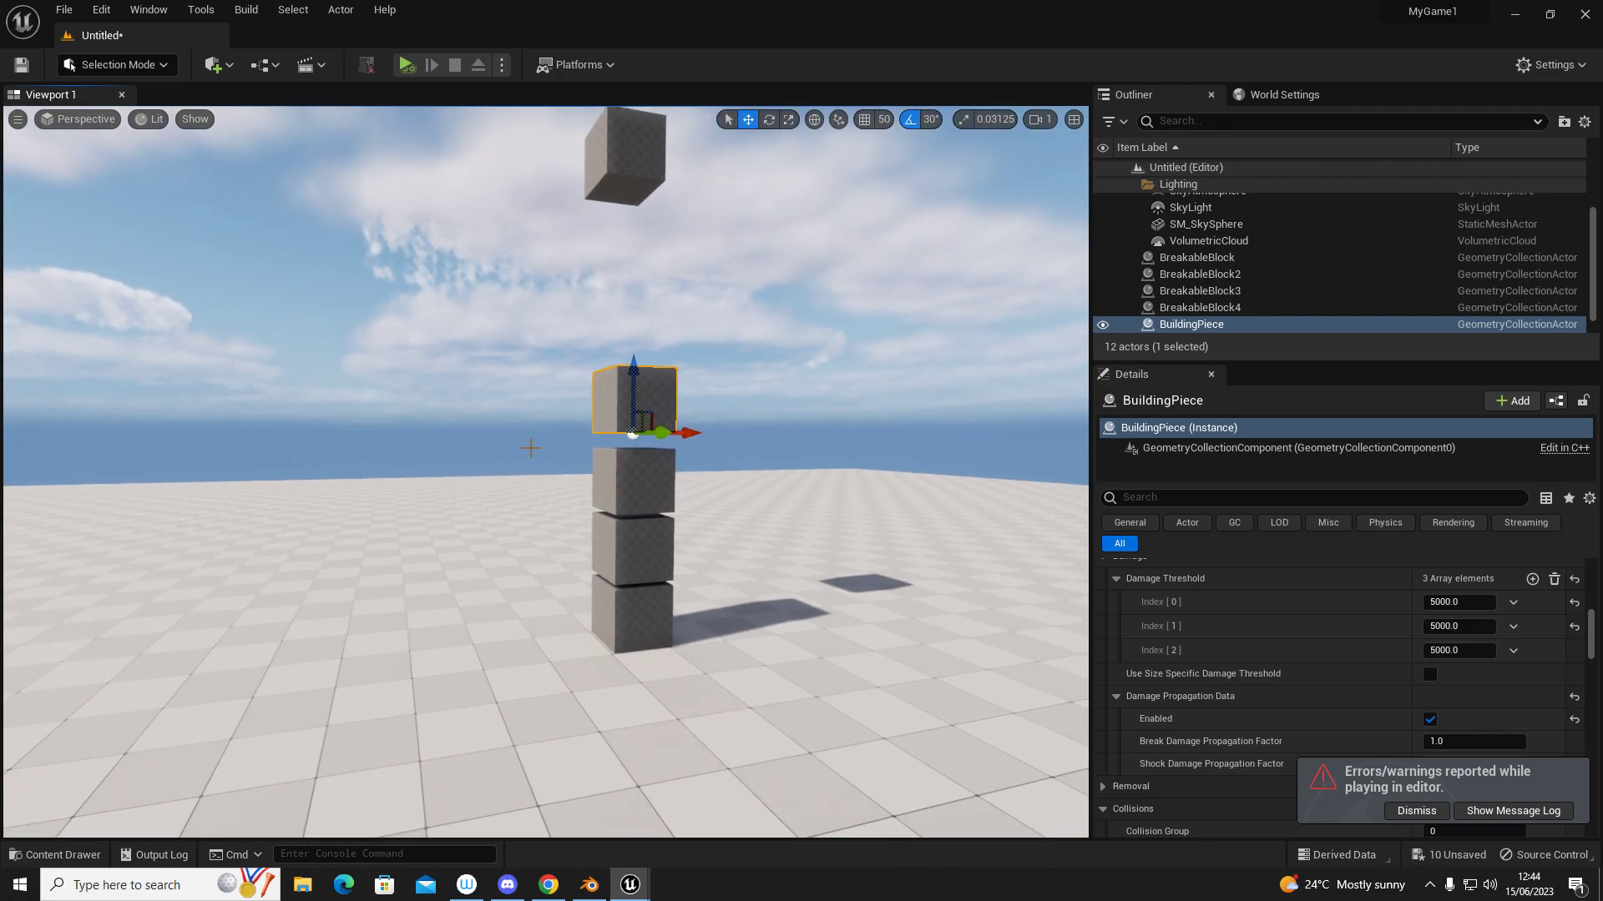